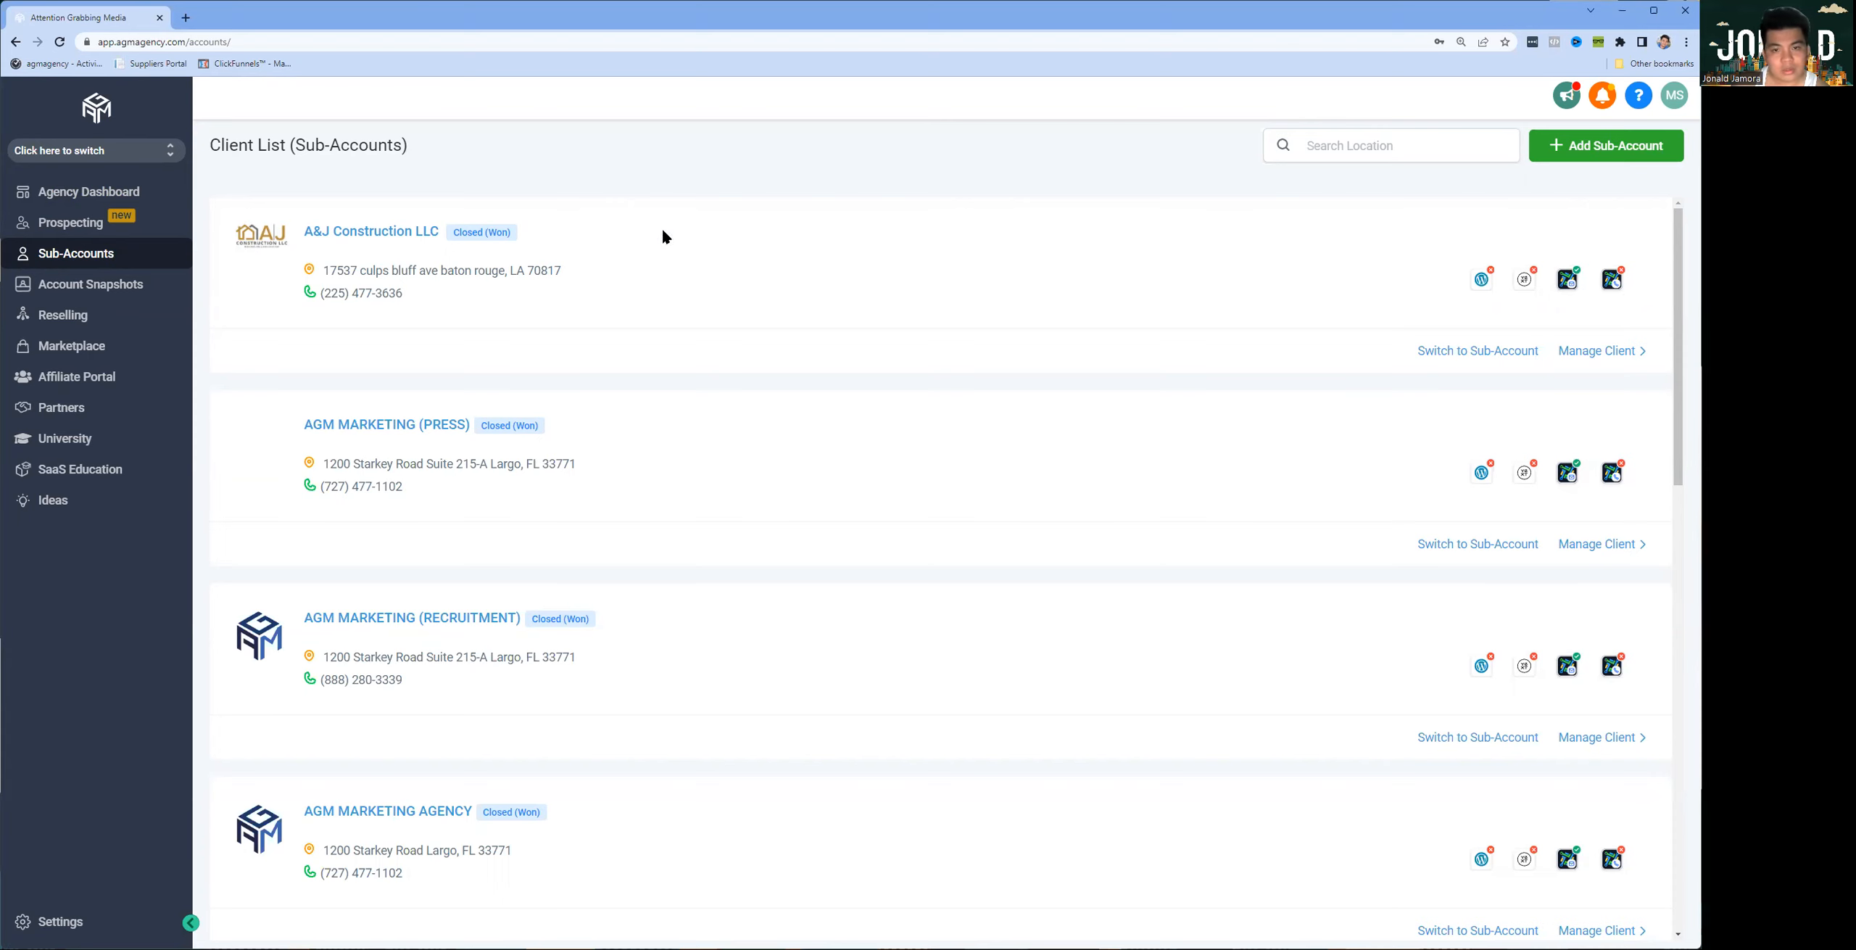
Step: Check the agency dashboard, return to the sub-accounts section and look over the client list
left_click(88, 191)
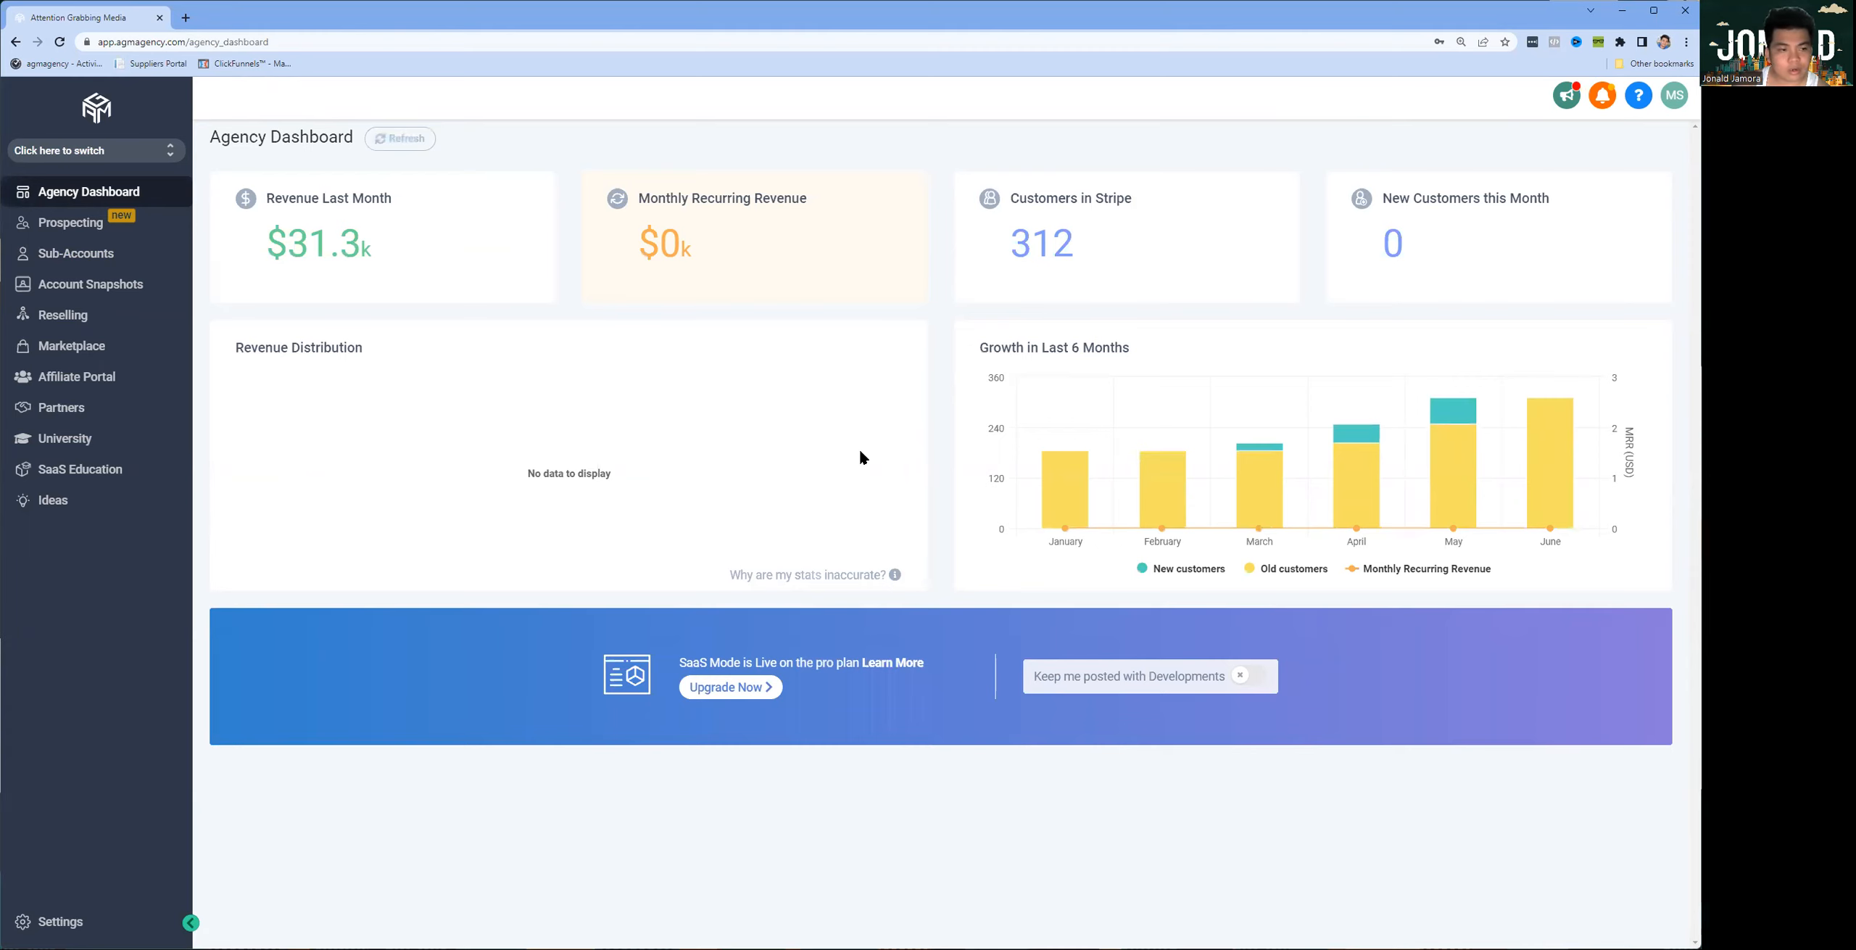
left_click(78, 258)
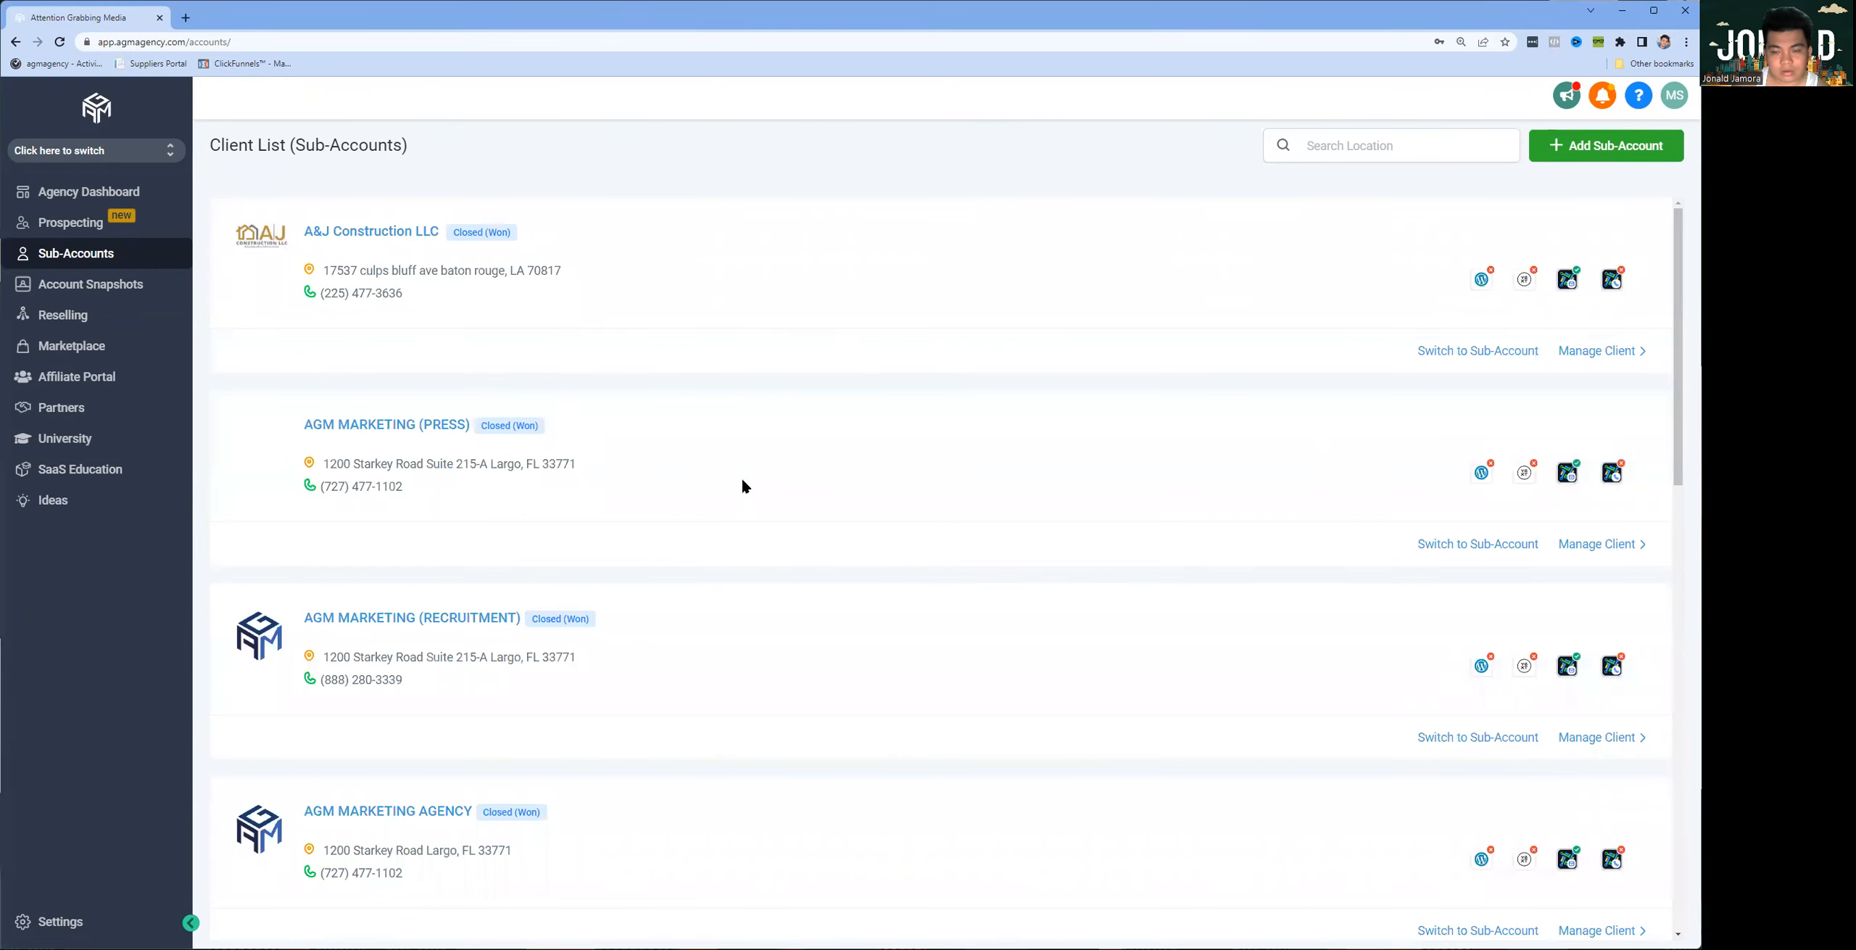
scroll(805, 548, "down", 10)
scroll(802, 601, "up", 10)
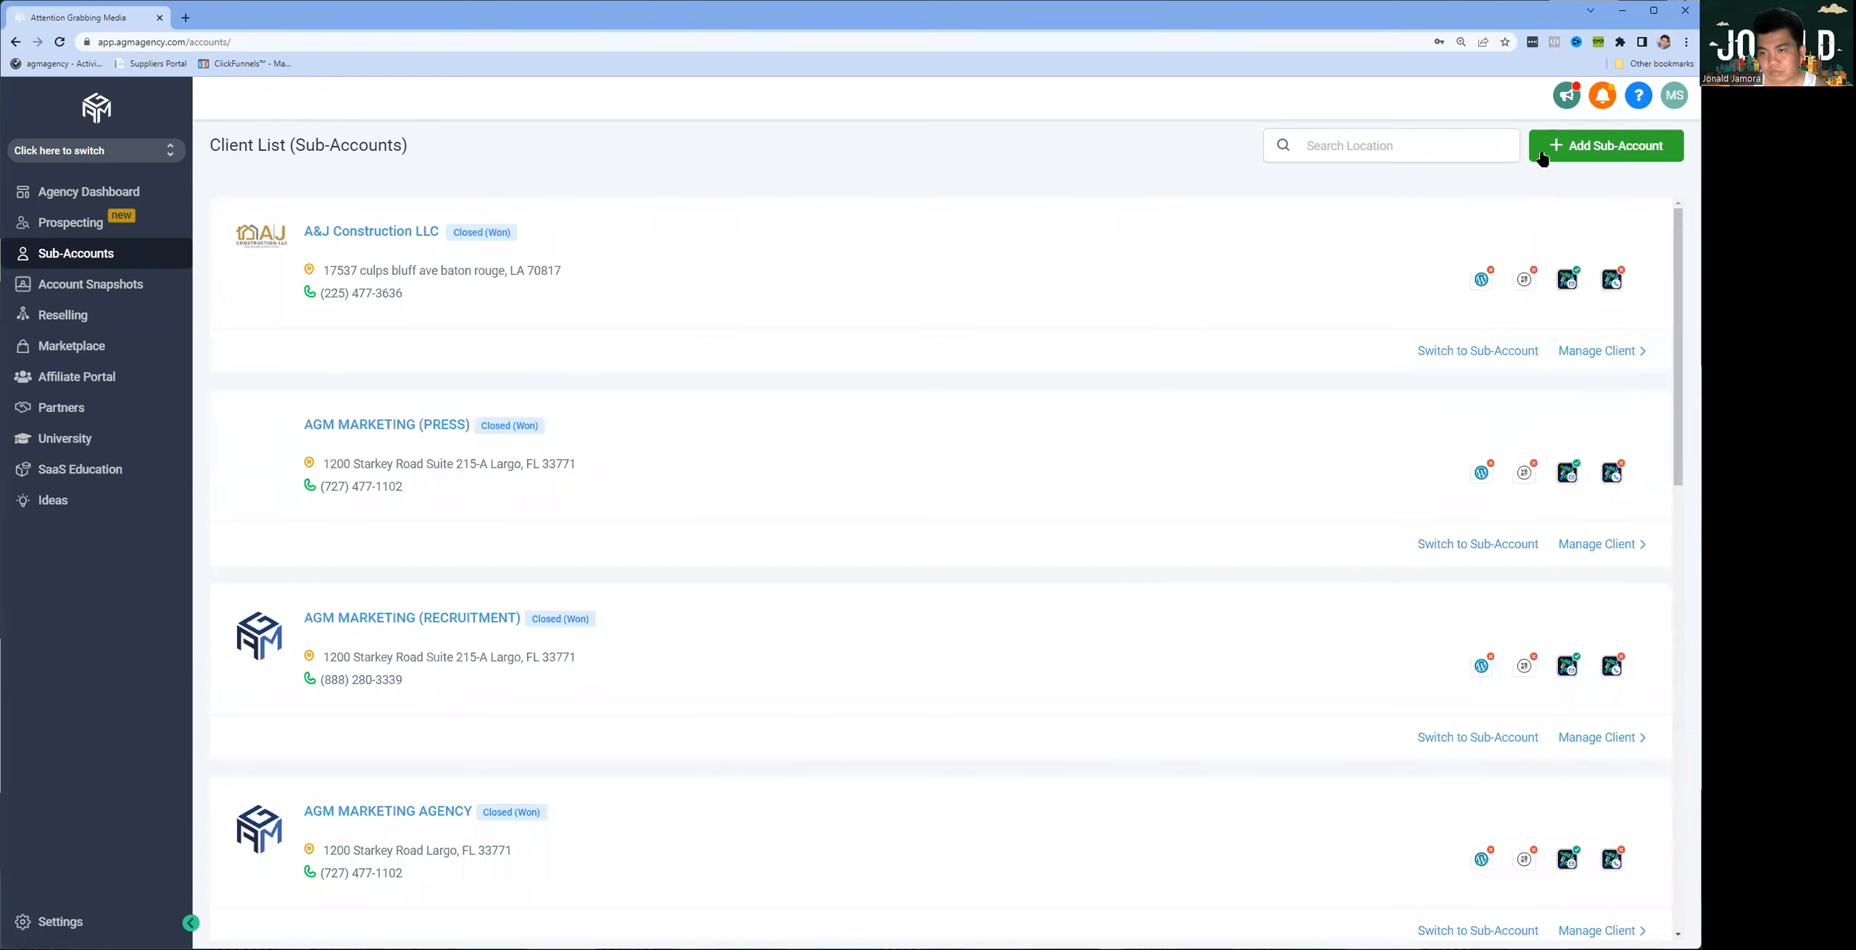
Step: Start adding a sub-account and review the vertical, own and imported snapshot templates
left_click(1595, 153)
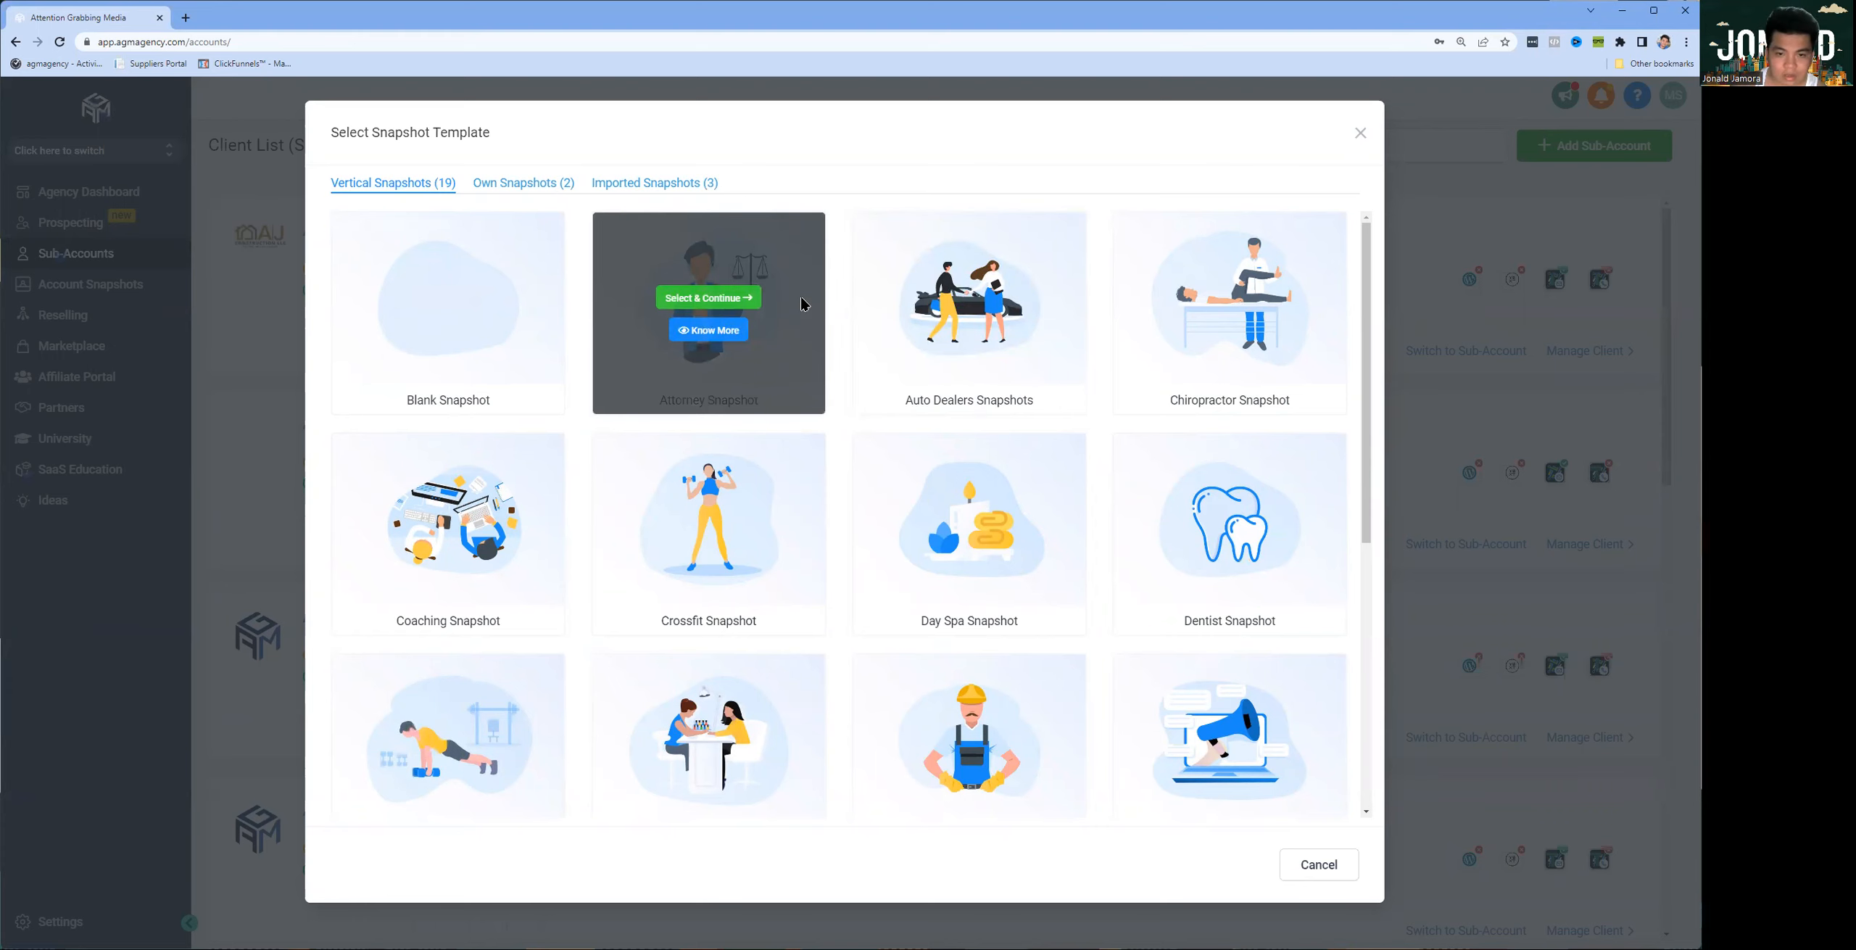
scroll(1109, 412, "down", 6)
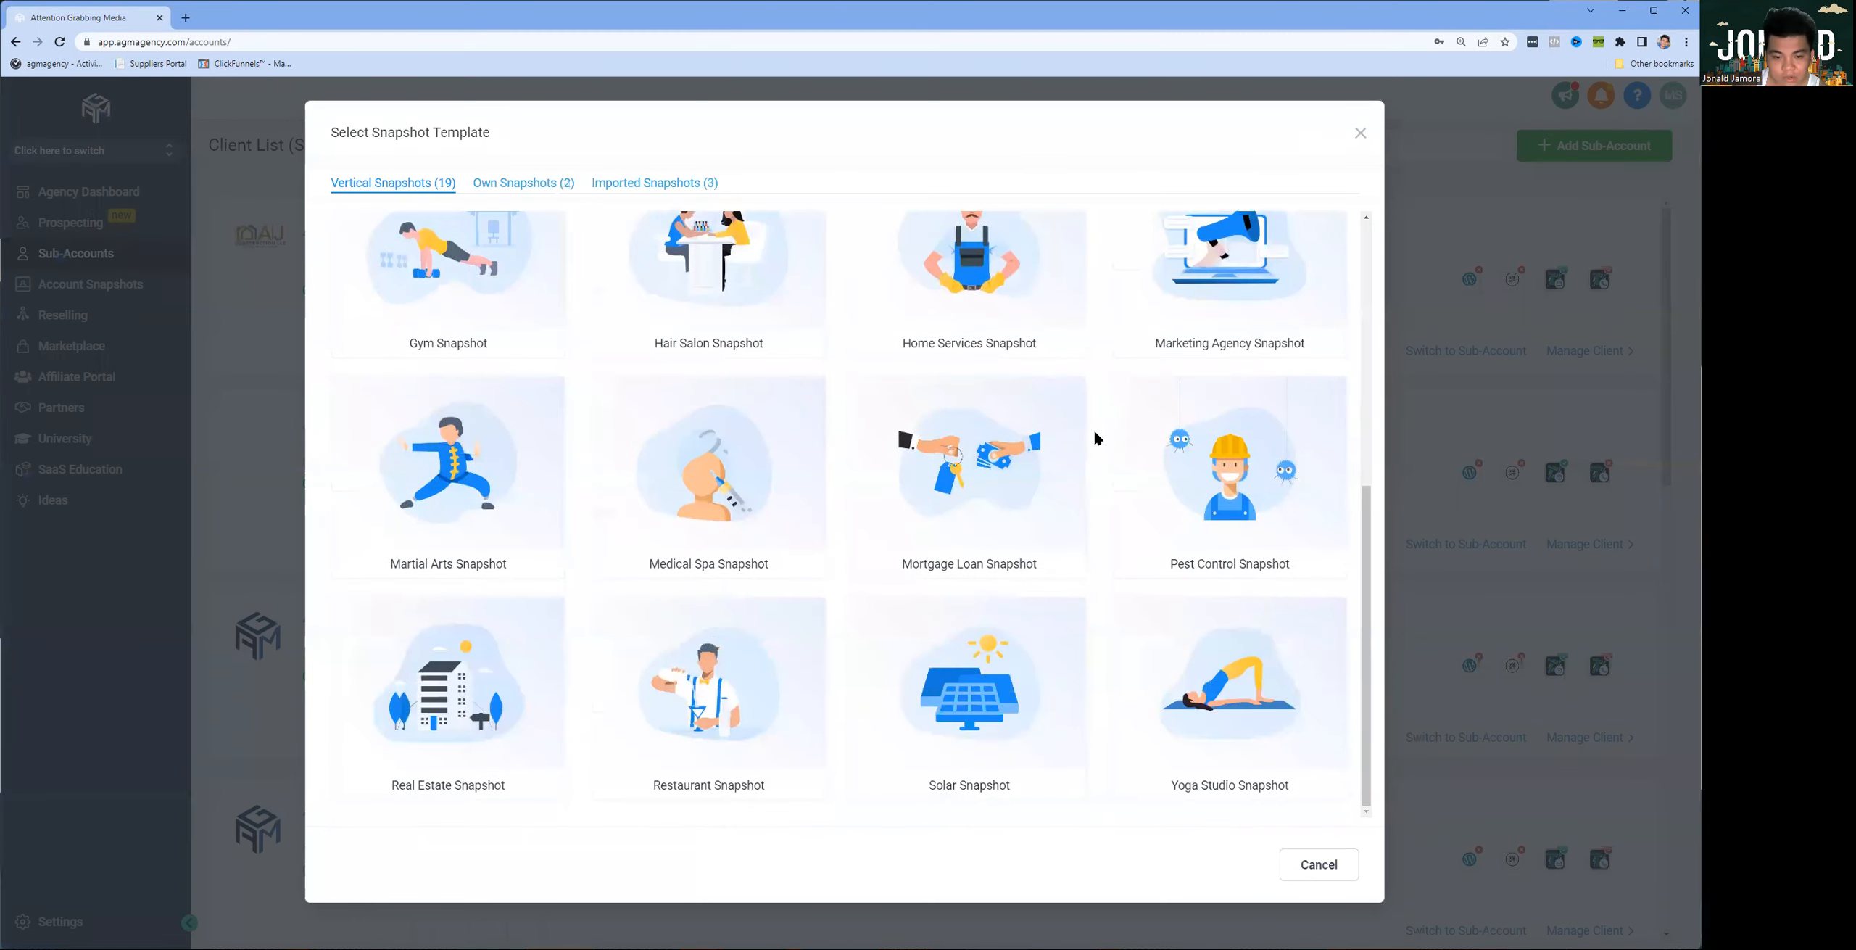
left_click(552, 182)
mouse_move(913, 257)
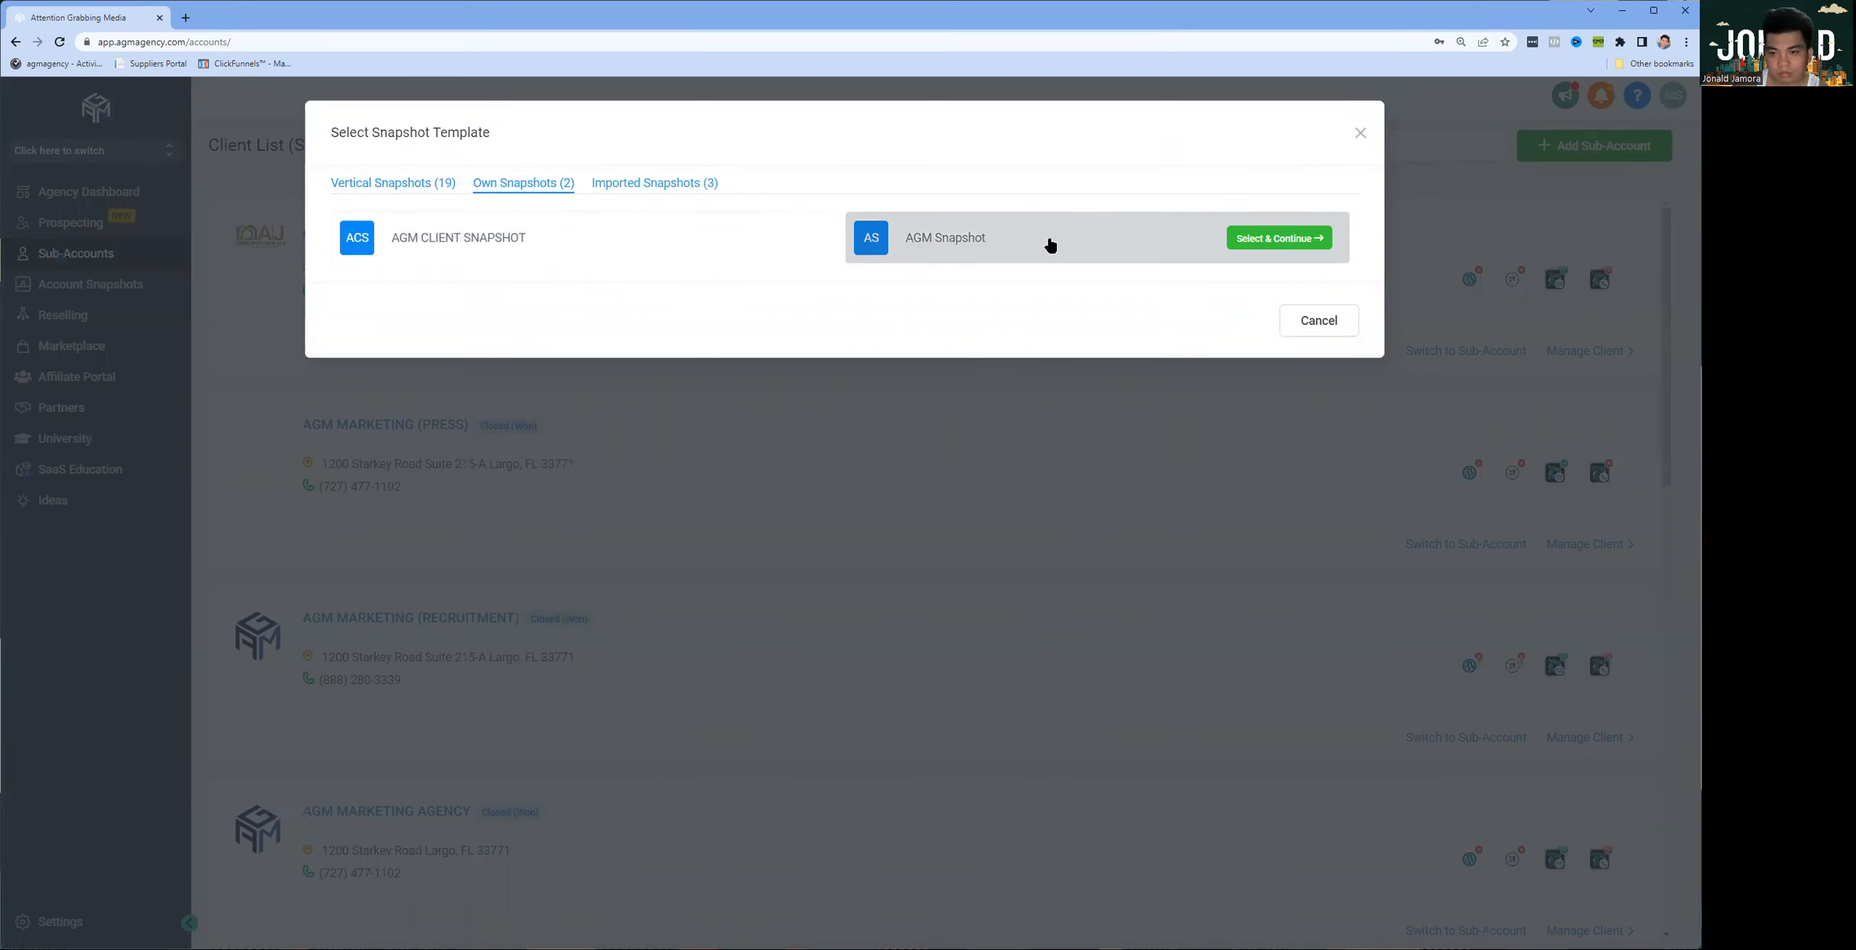
left_click(624, 183)
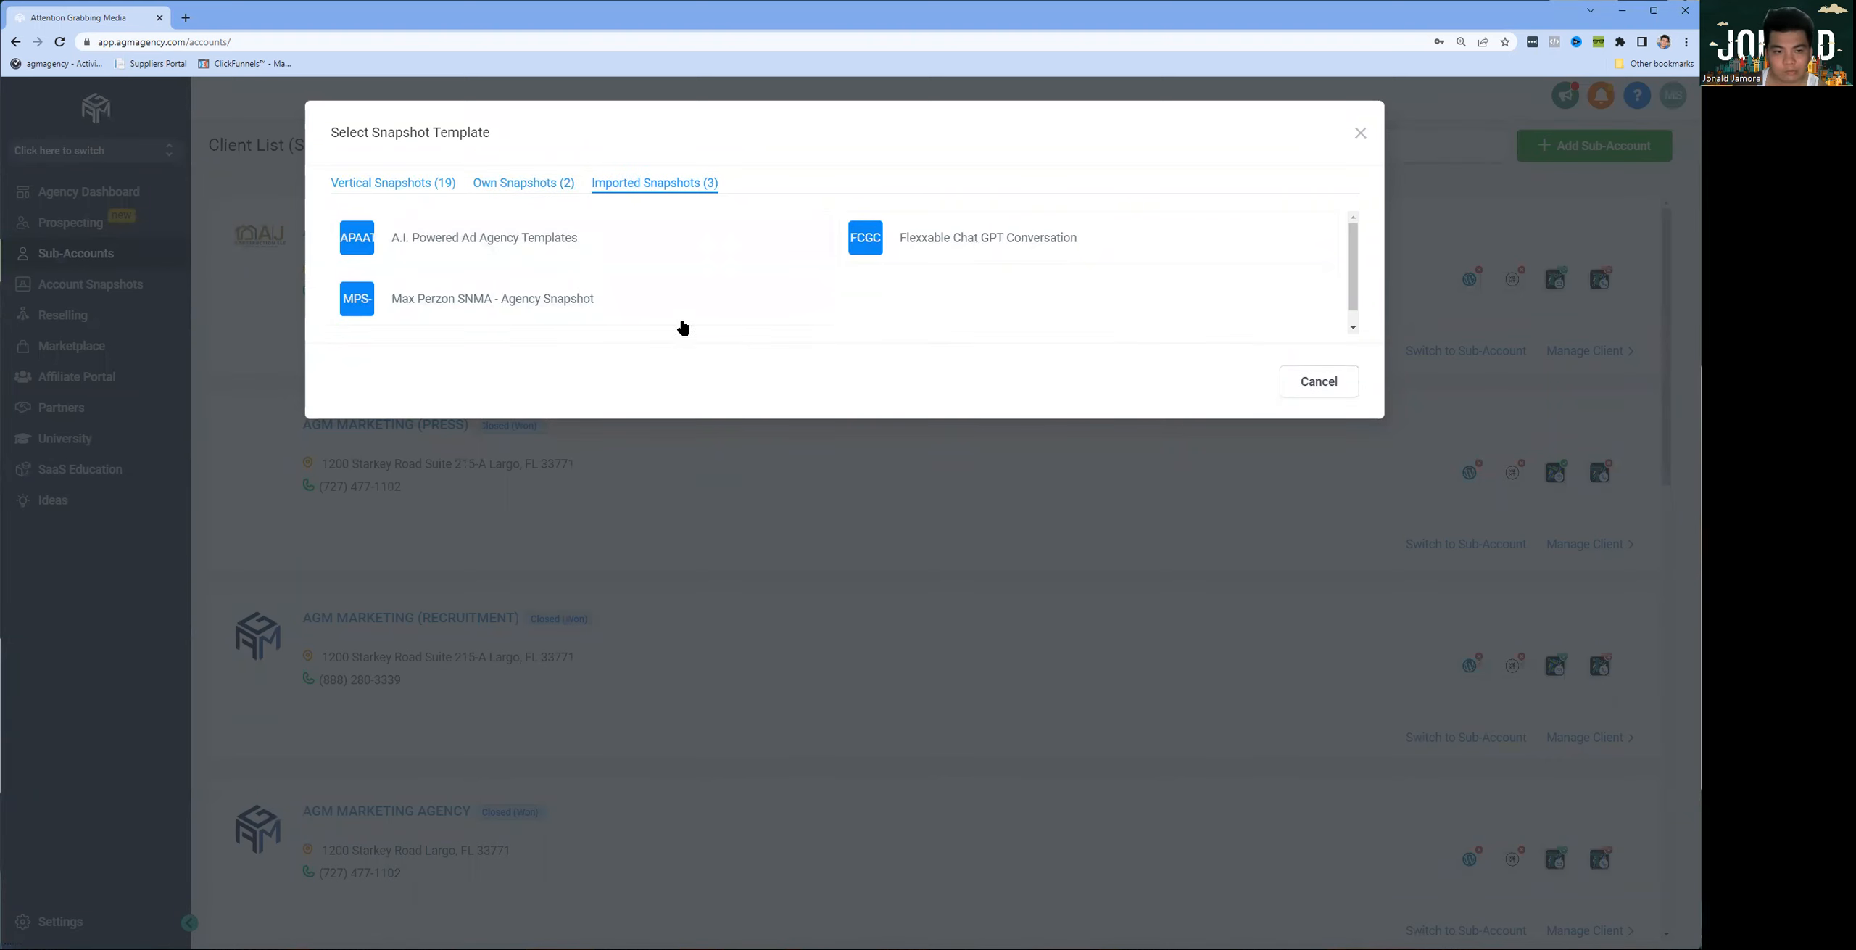
Step: Choose the Real Estate Snapshot from the vertical snapshots as the new sub-account's template and continue
left_click(410, 183)
scroll(971, 363, "down", 3)
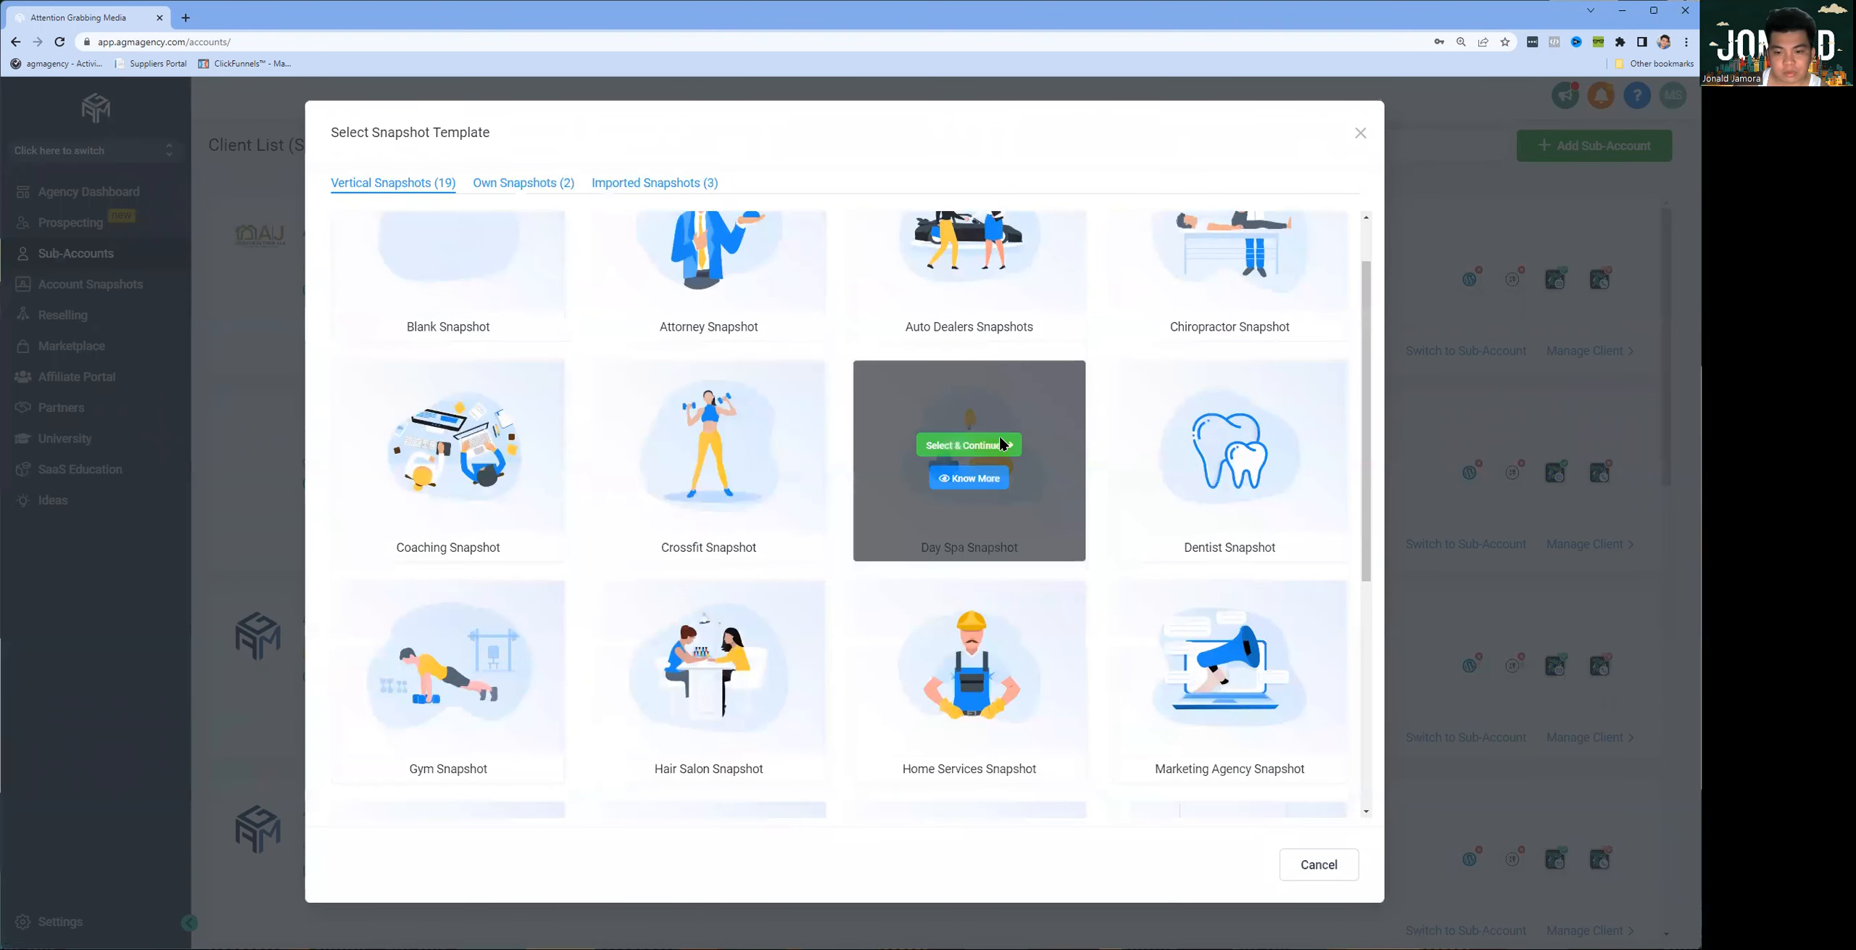
scroll(1119, 513, "down", 3)
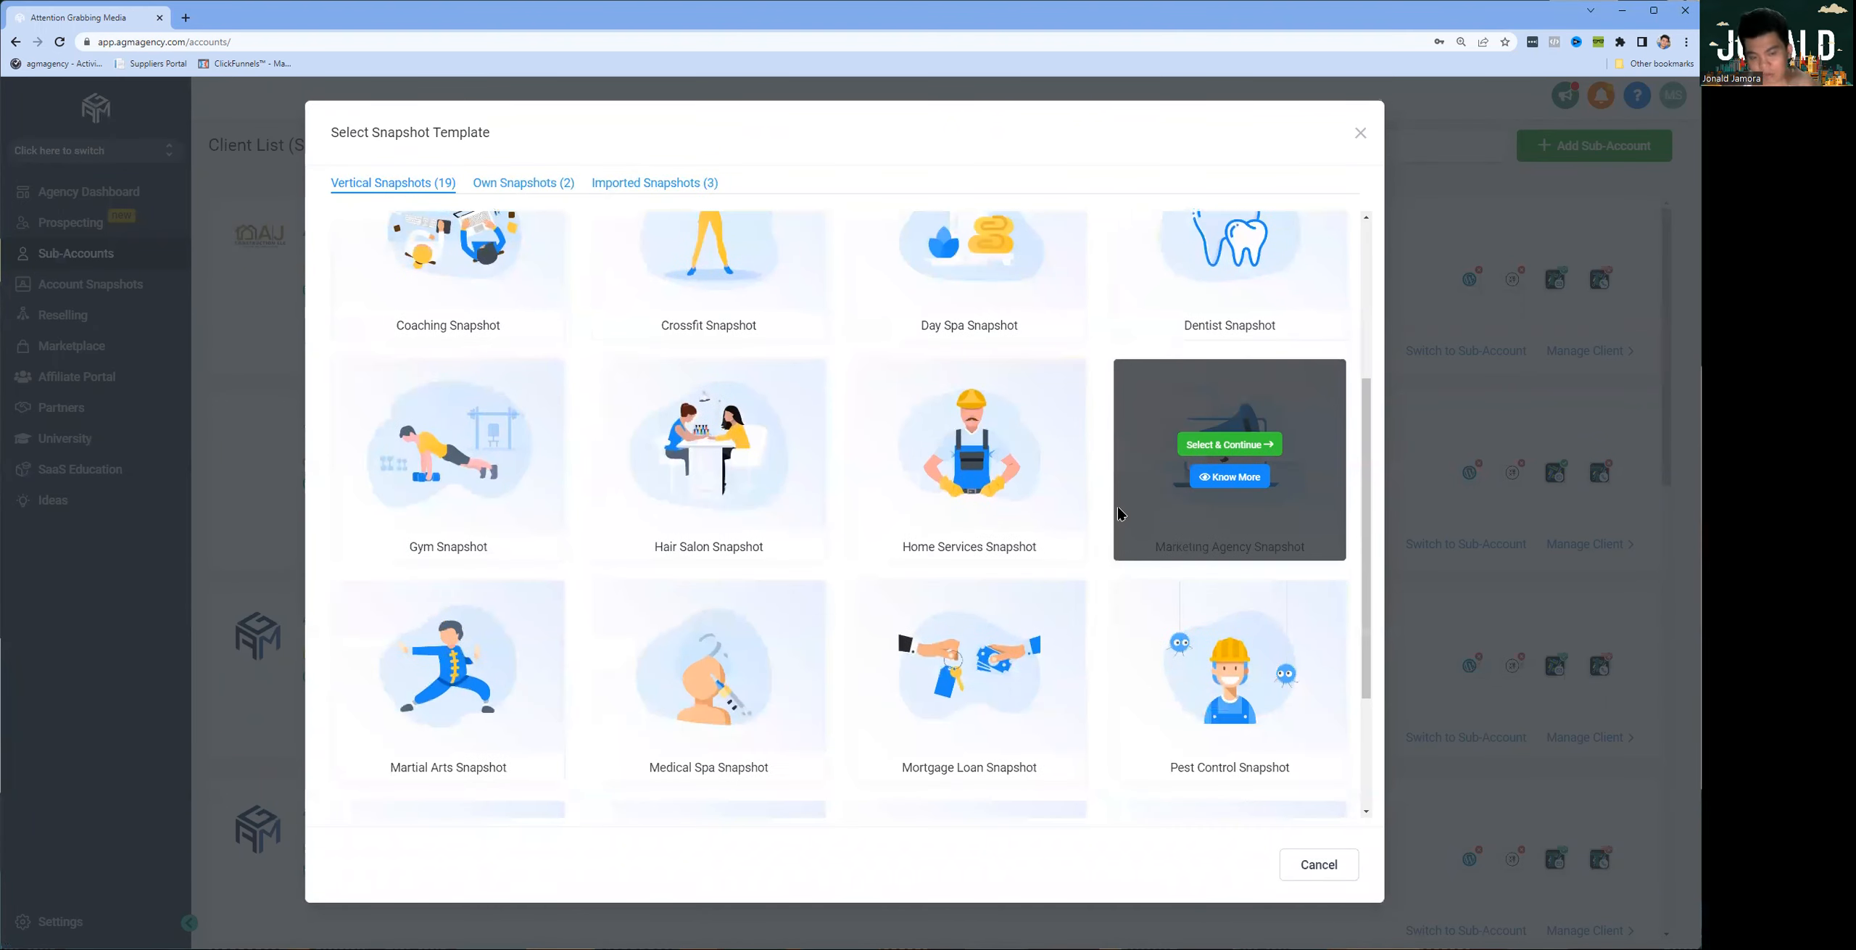
scroll(1119, 513, "down", 2)
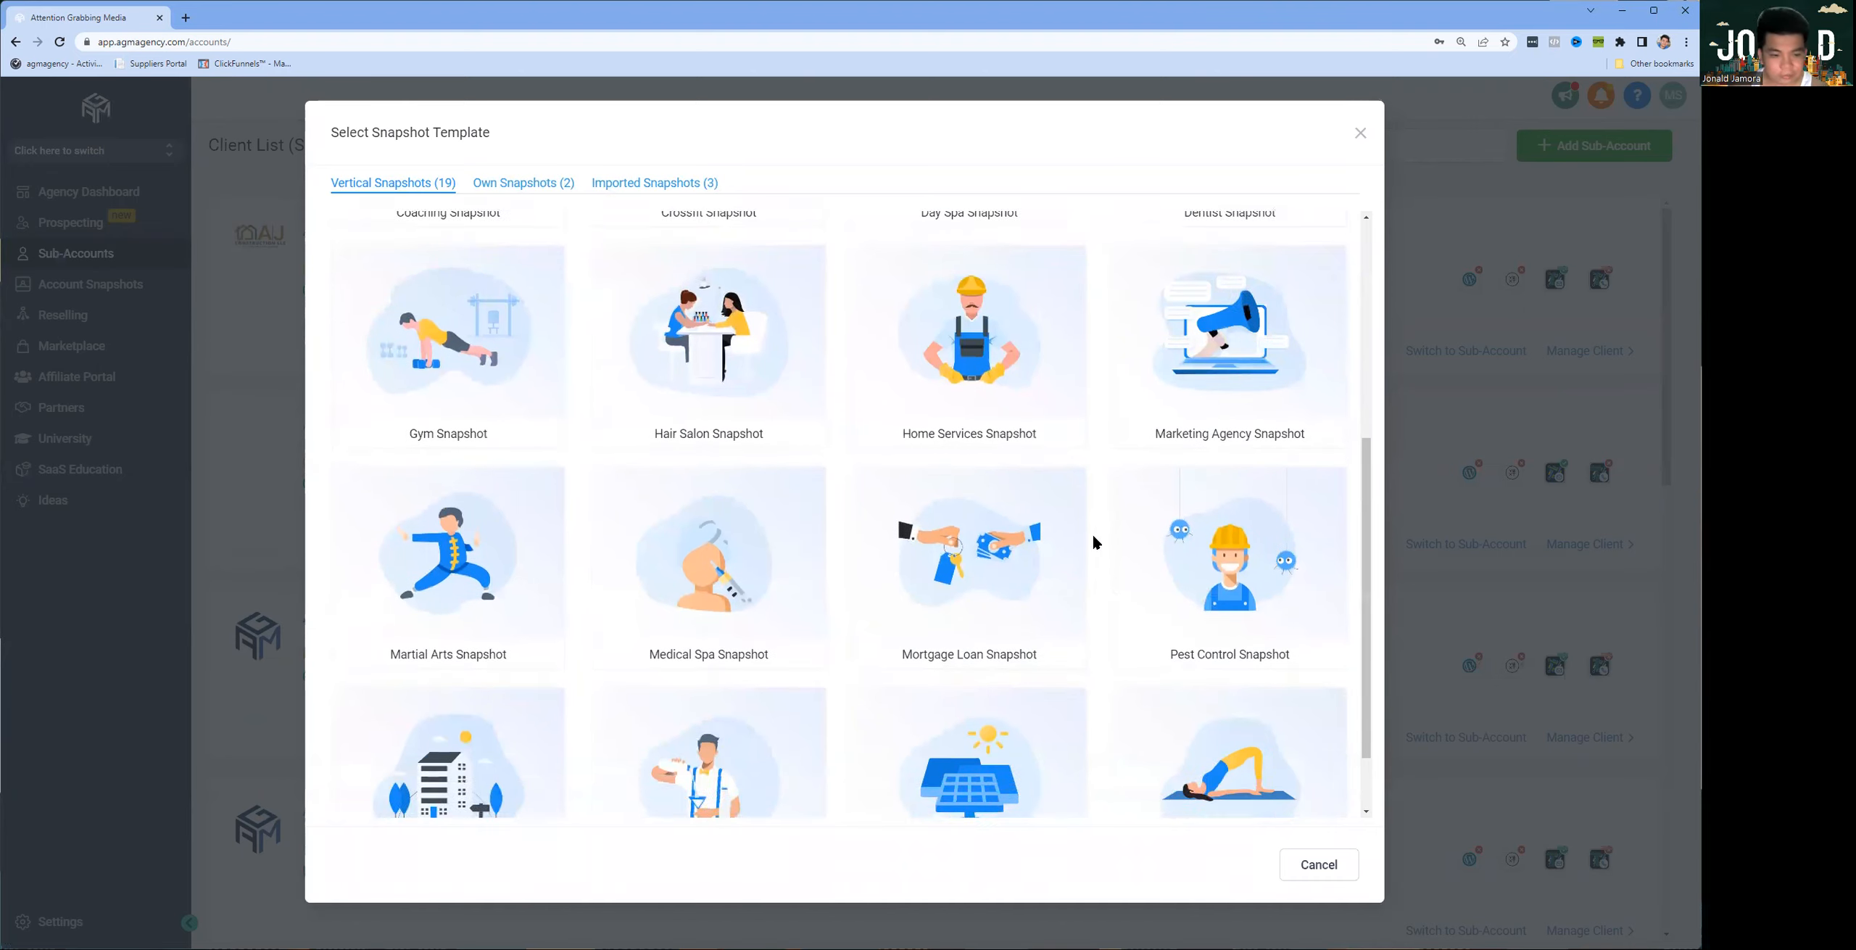
mouse_move(478, 698)
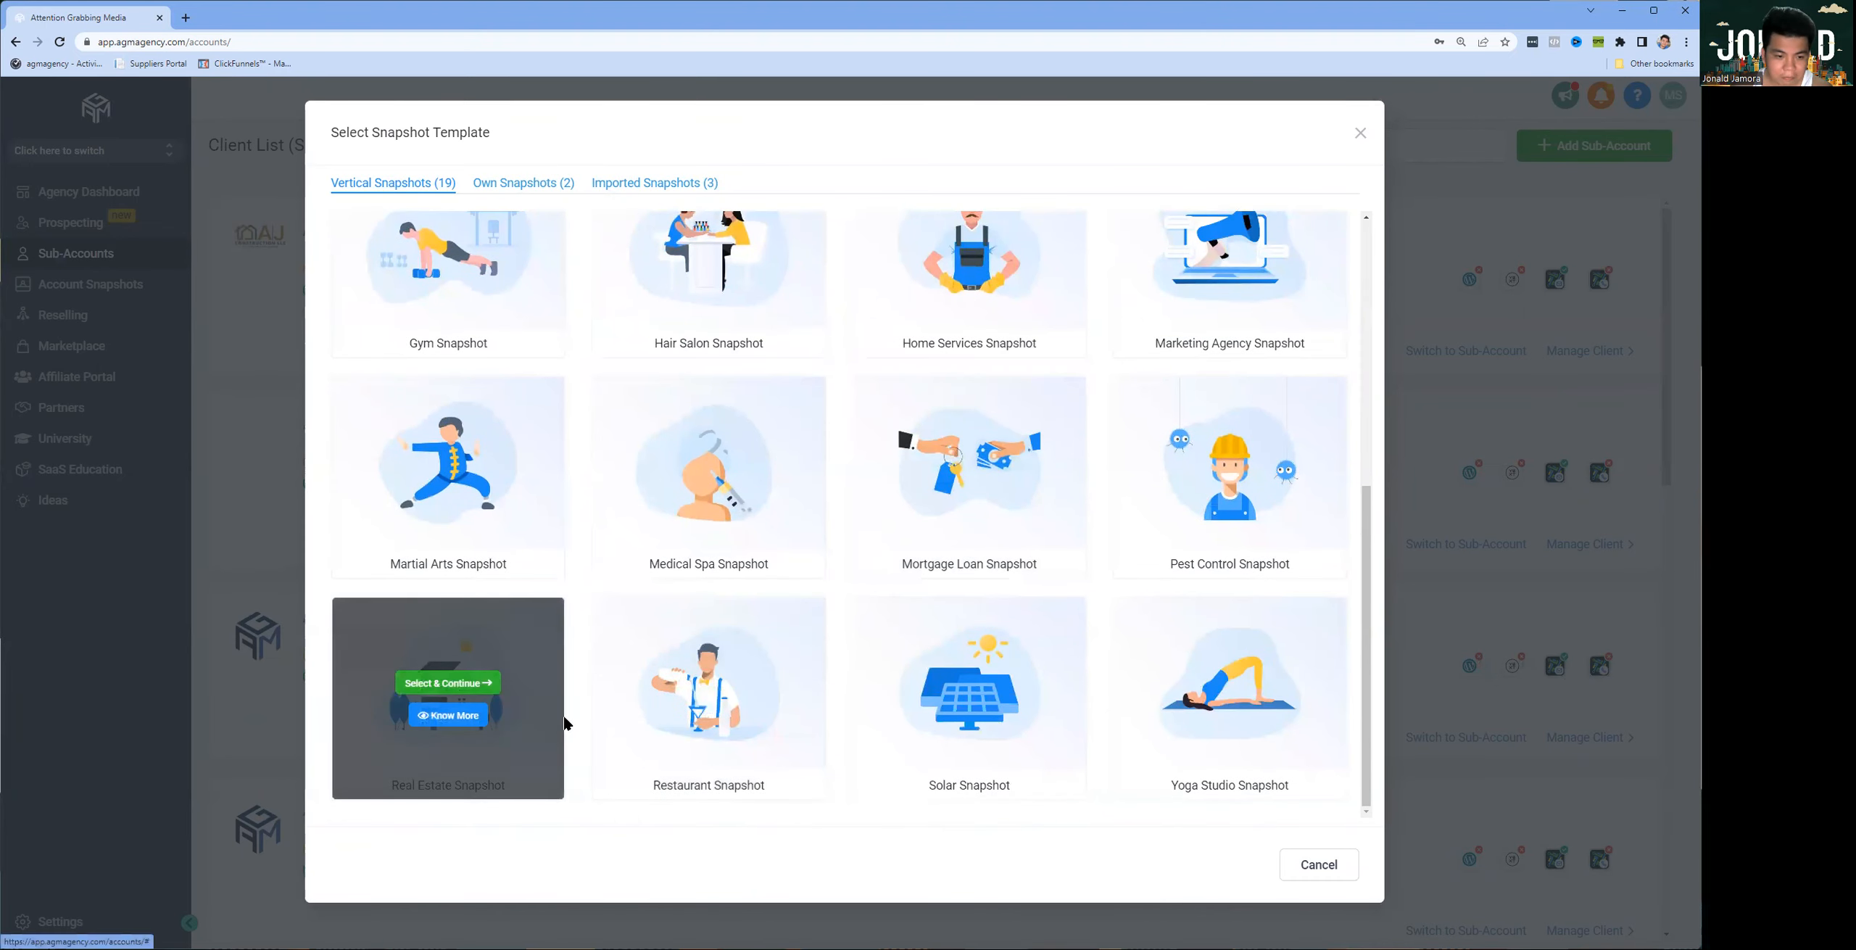
left_click(446, 685)
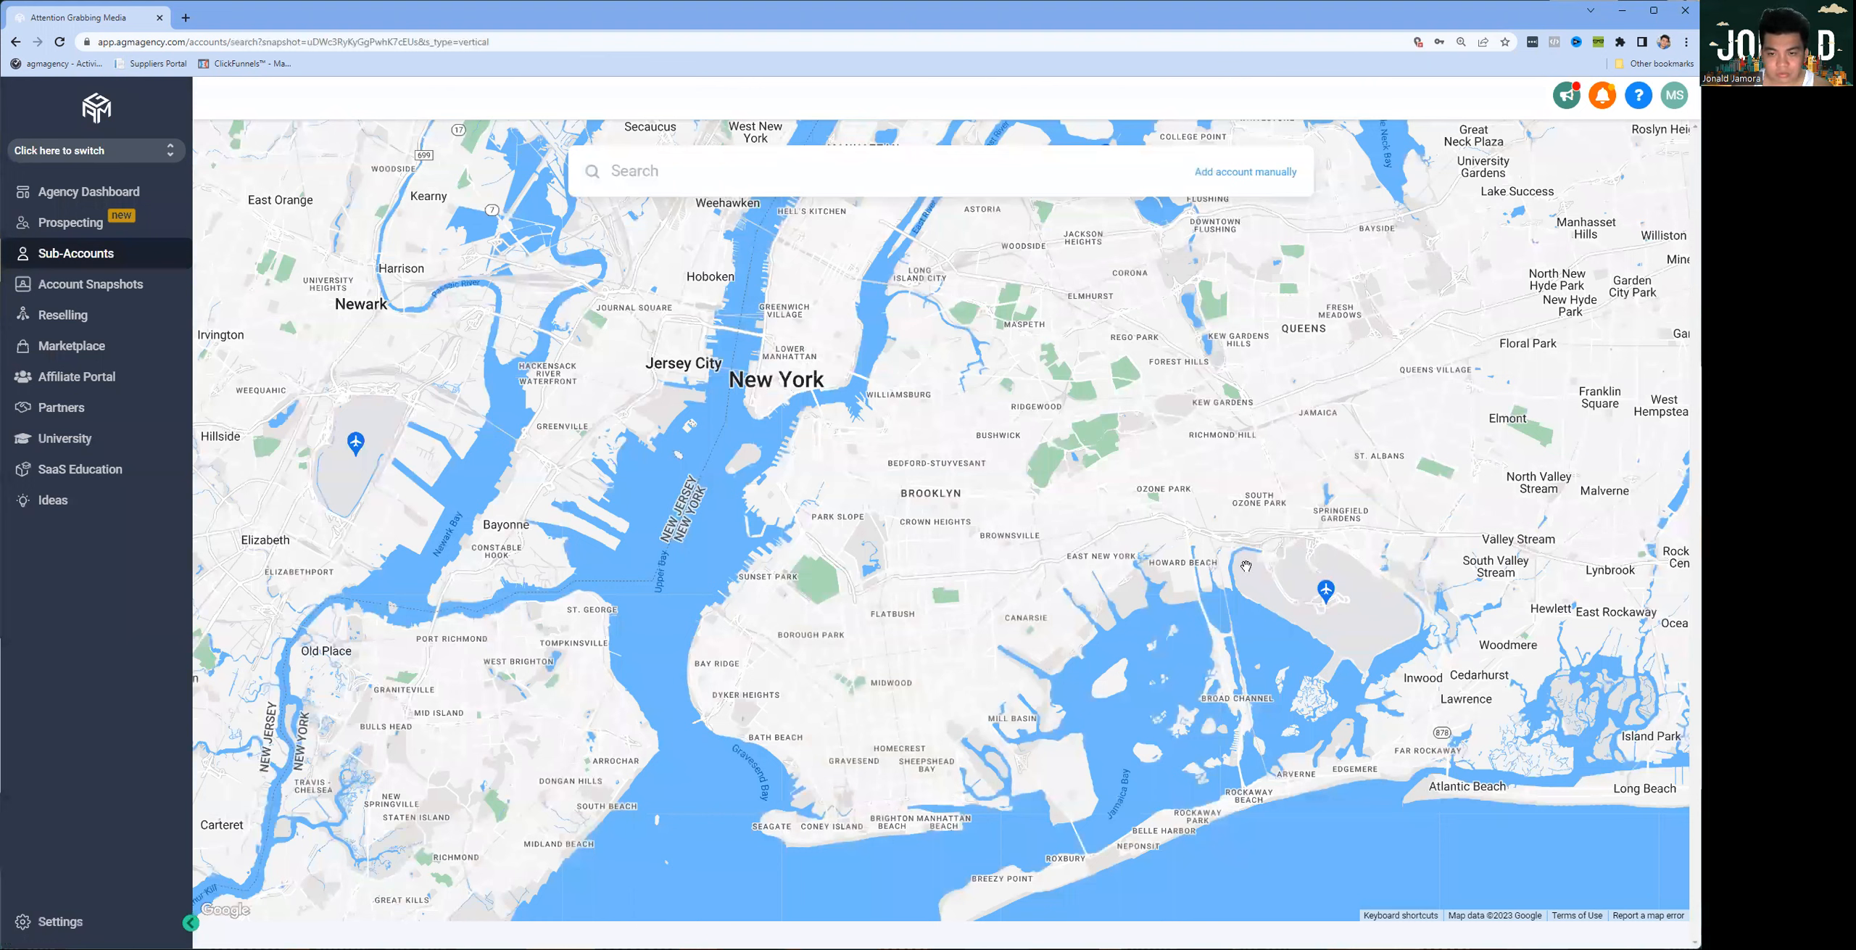
Step: Skip the map search and choose to add the account manually
left_click(747, 186)
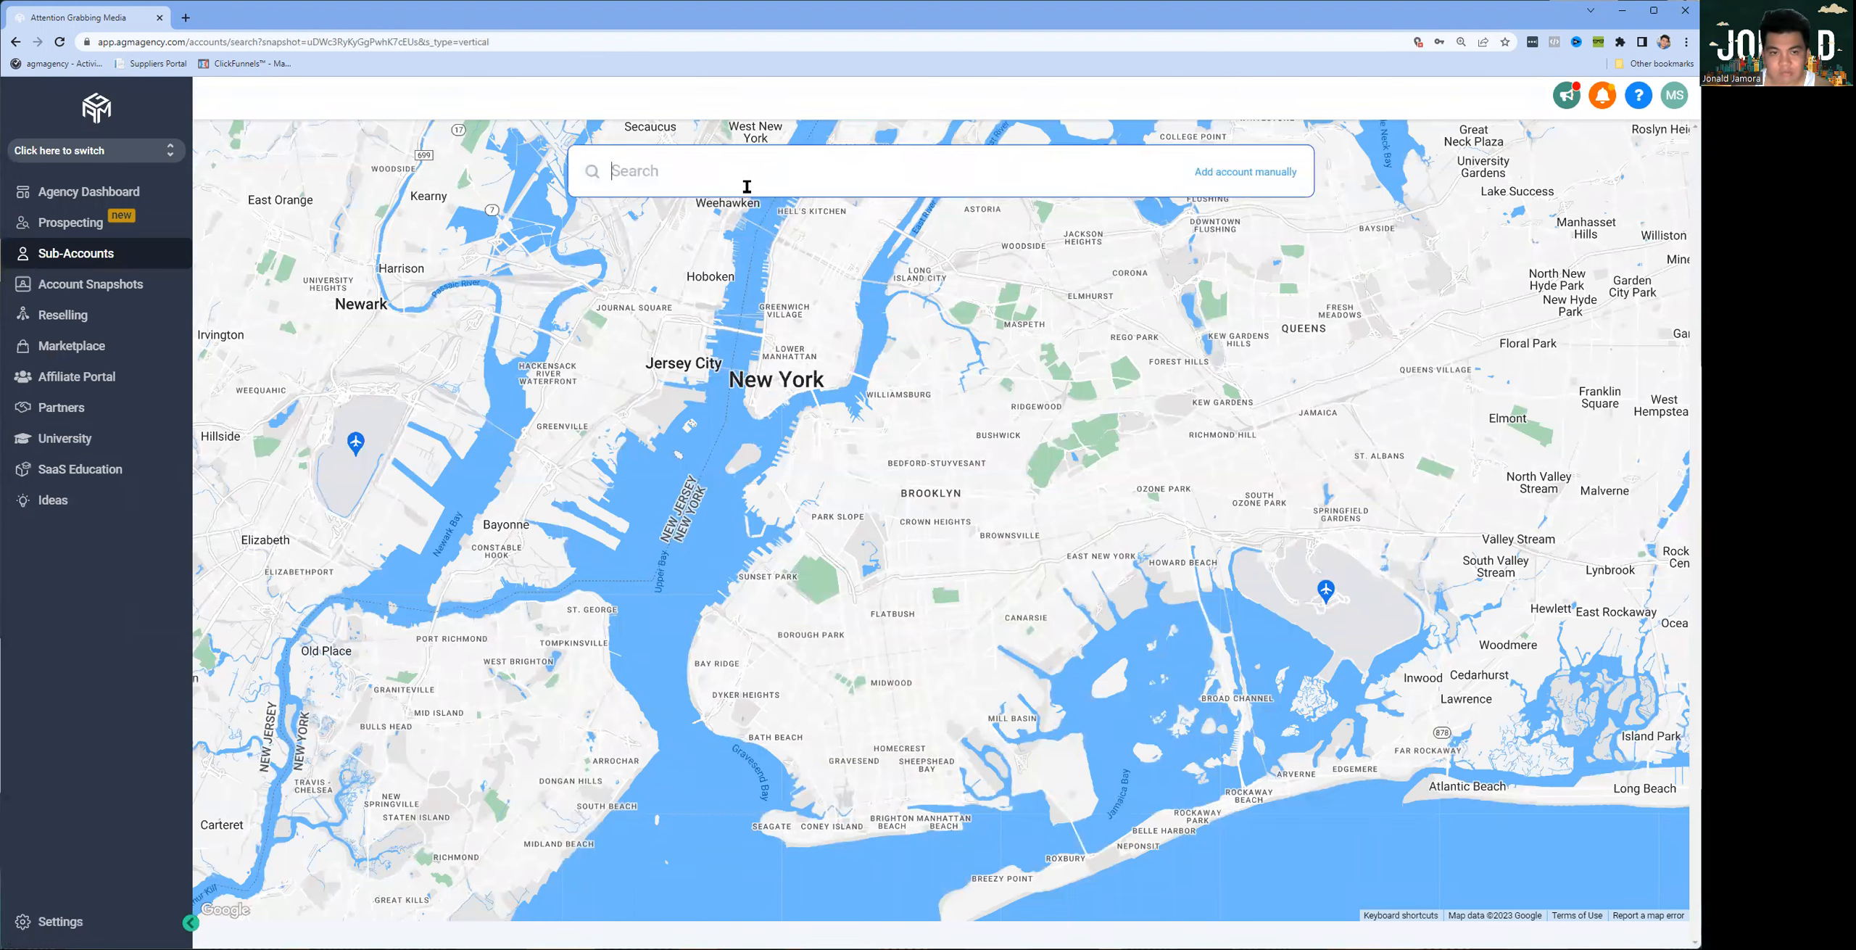
left_click(1237, 184)
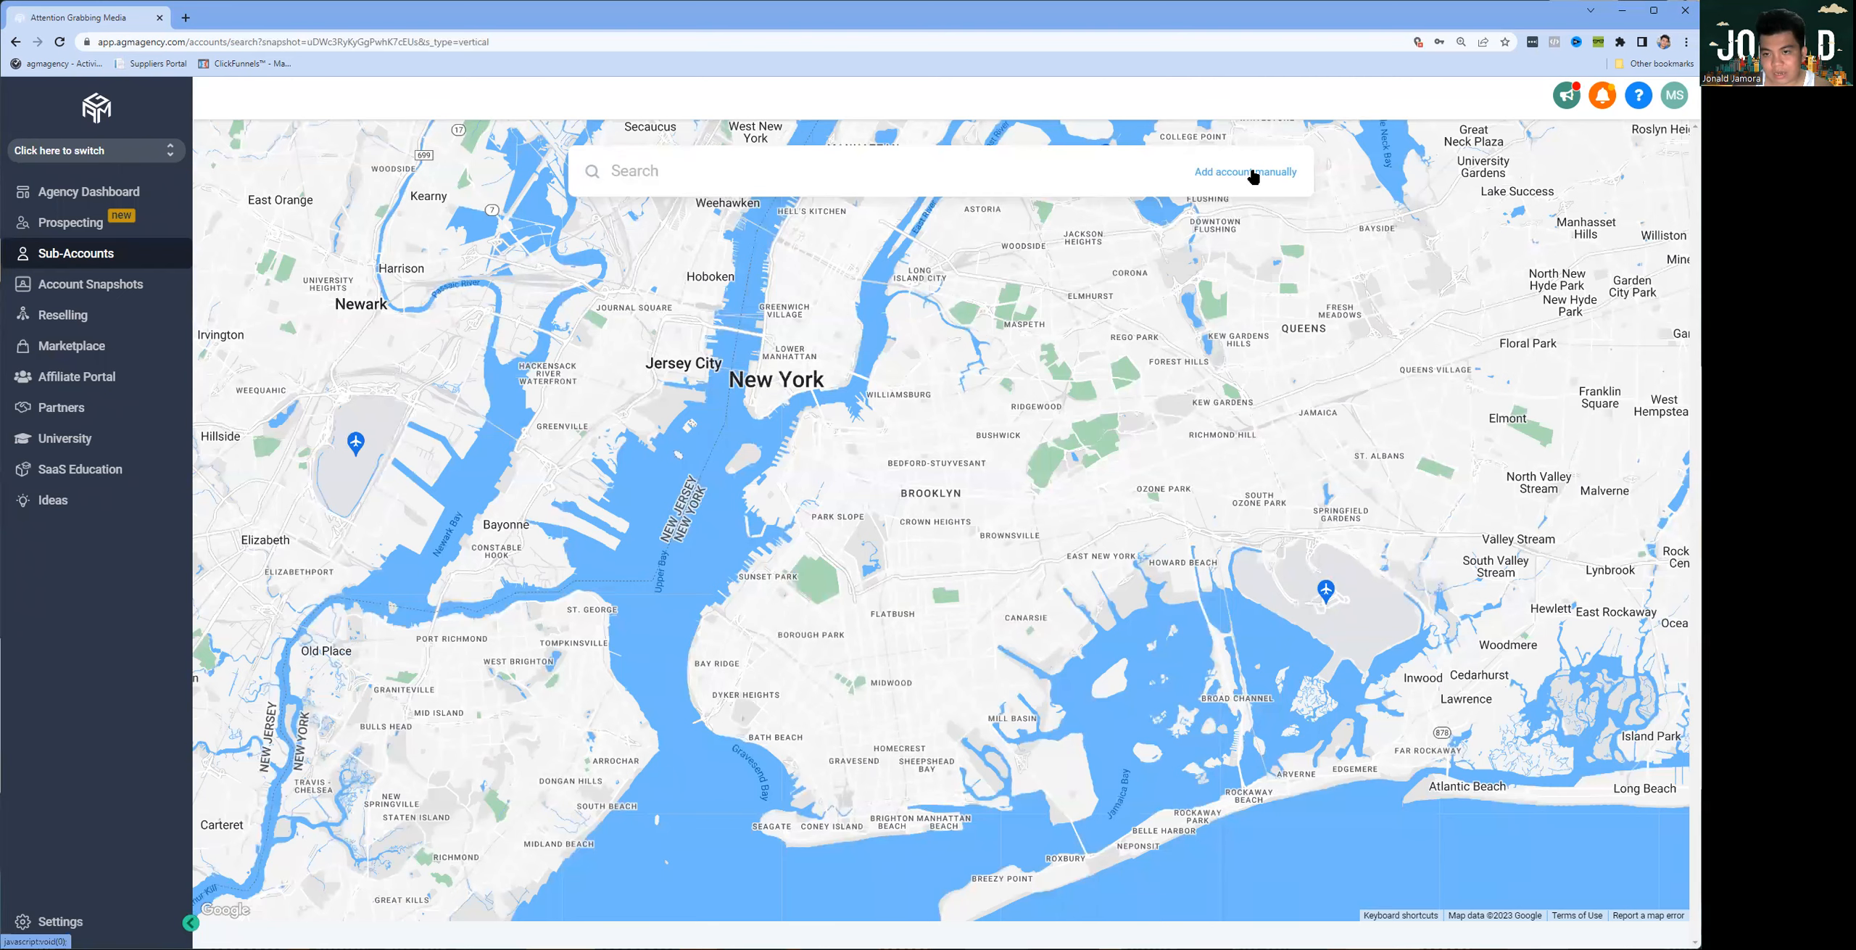
left_click(1249, 174)
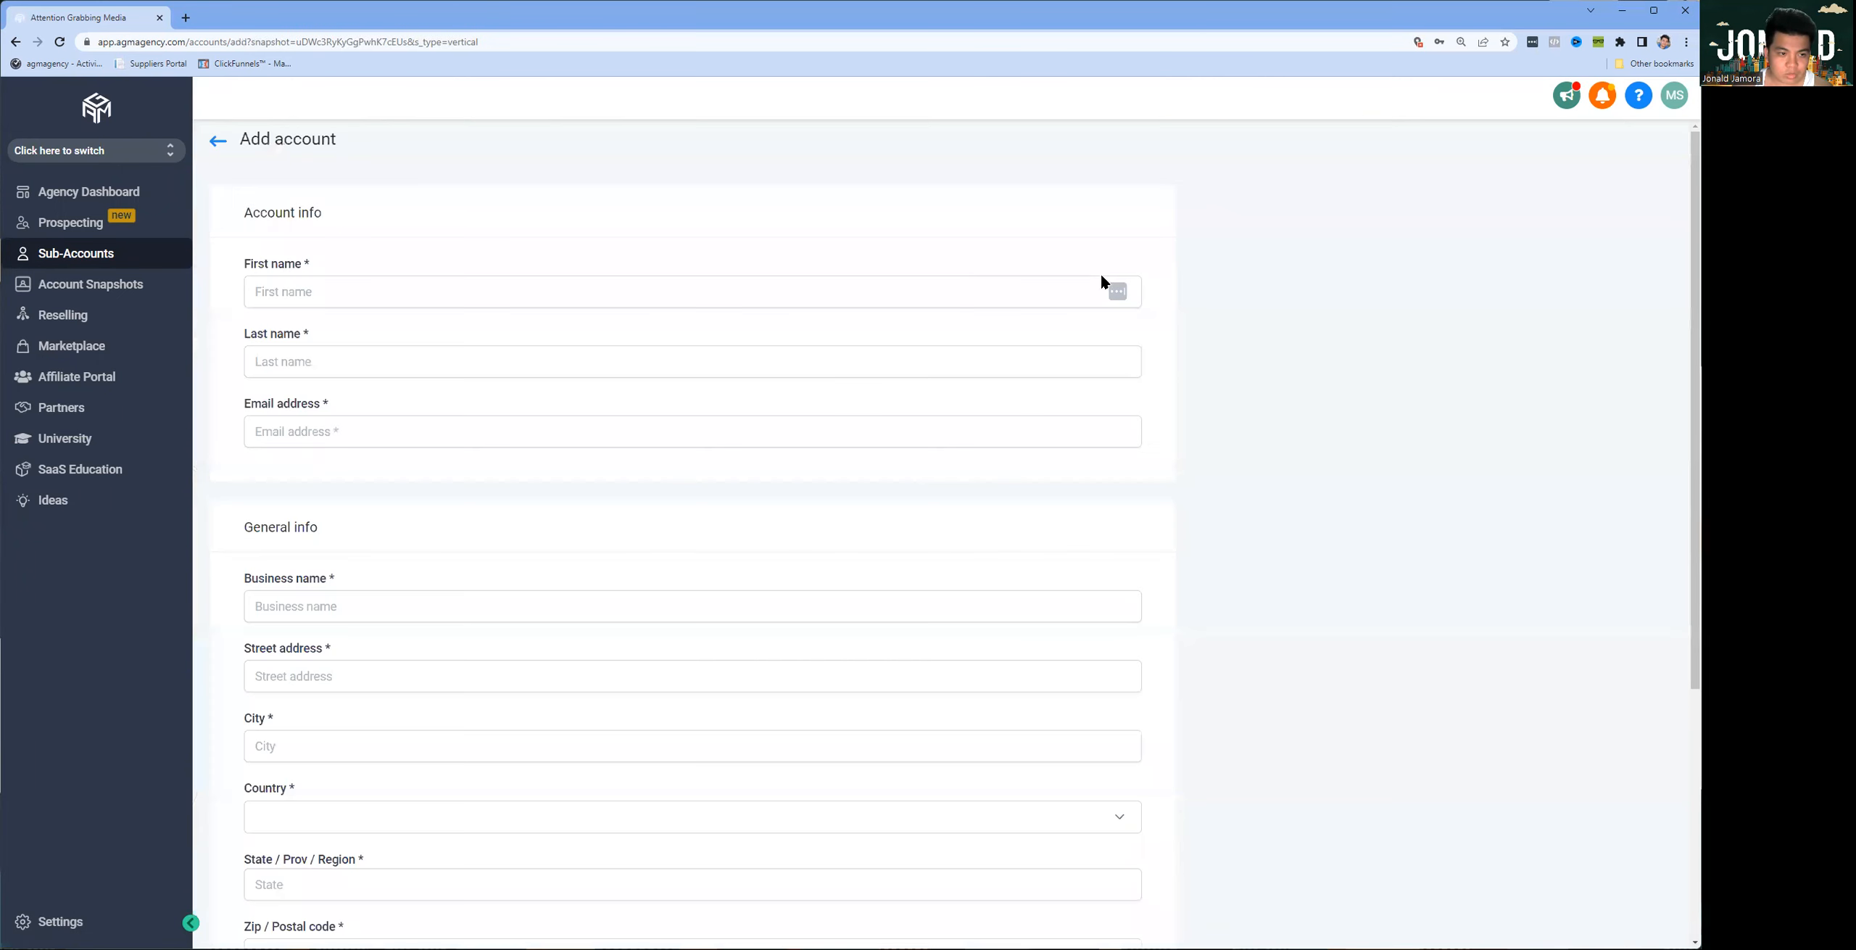
scroll(943, 326, "down", 5)
scroll(916, 381, "up", 5)
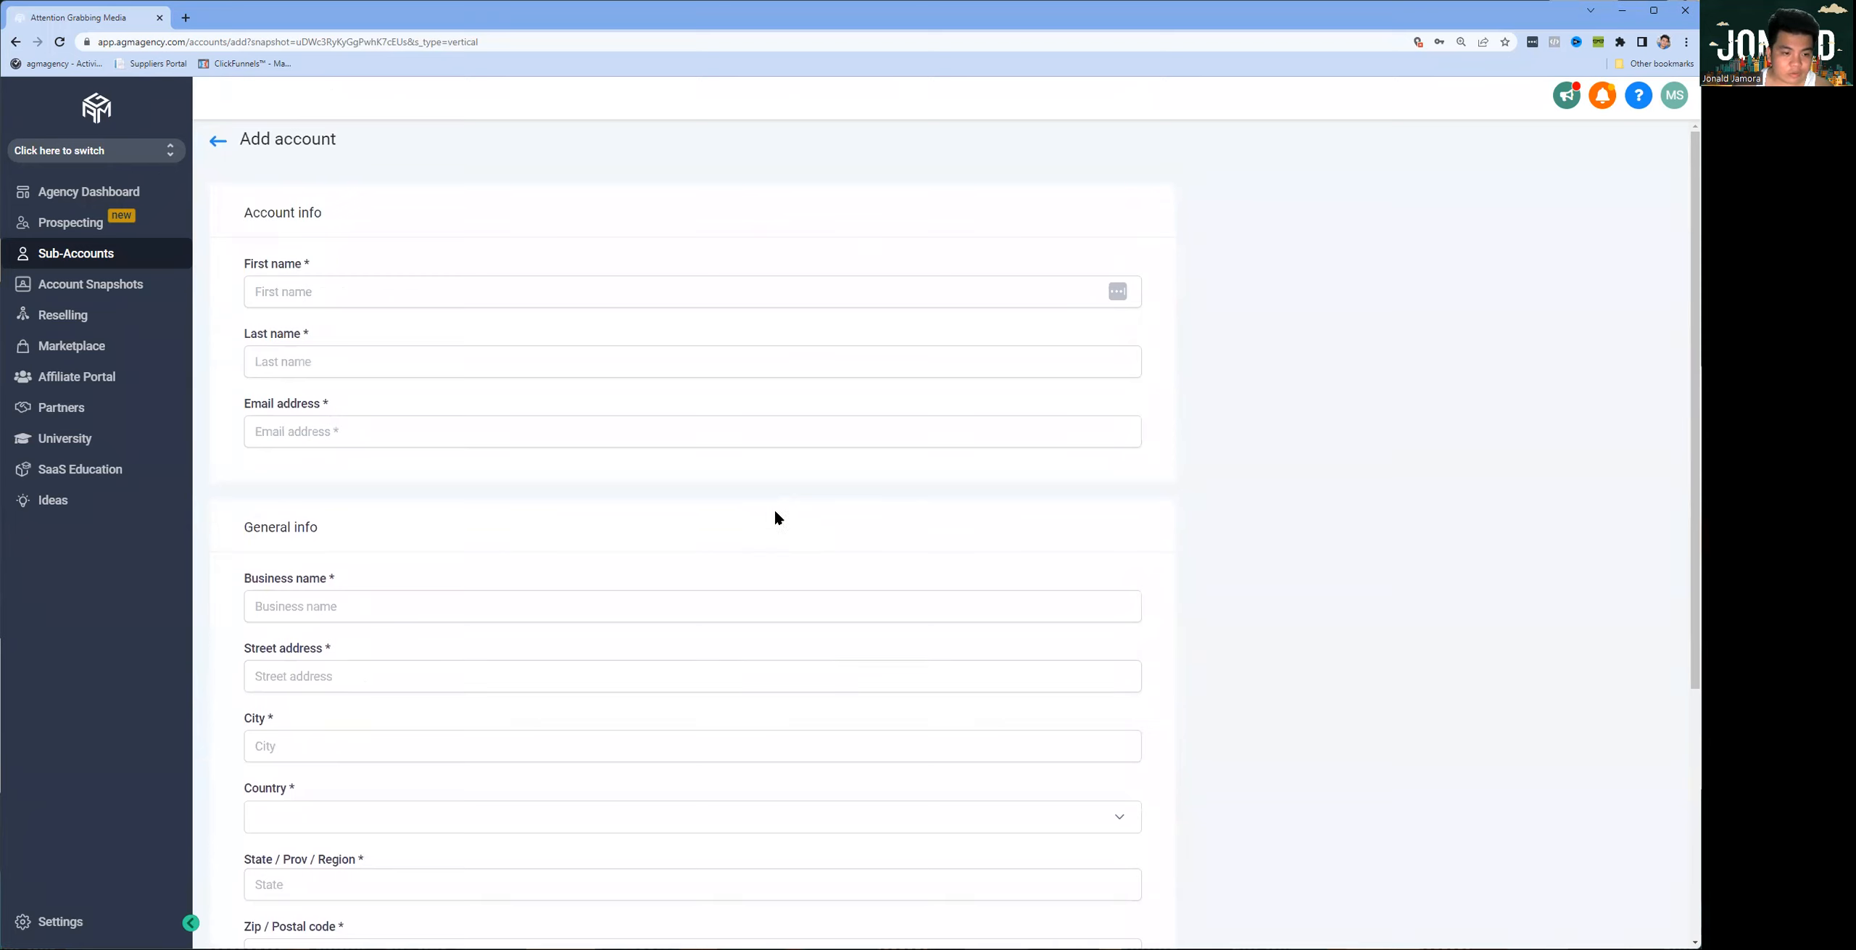
left_click_drag(247, 218, 400, 467)
left_click(794, 463)
left_click(400, 467)
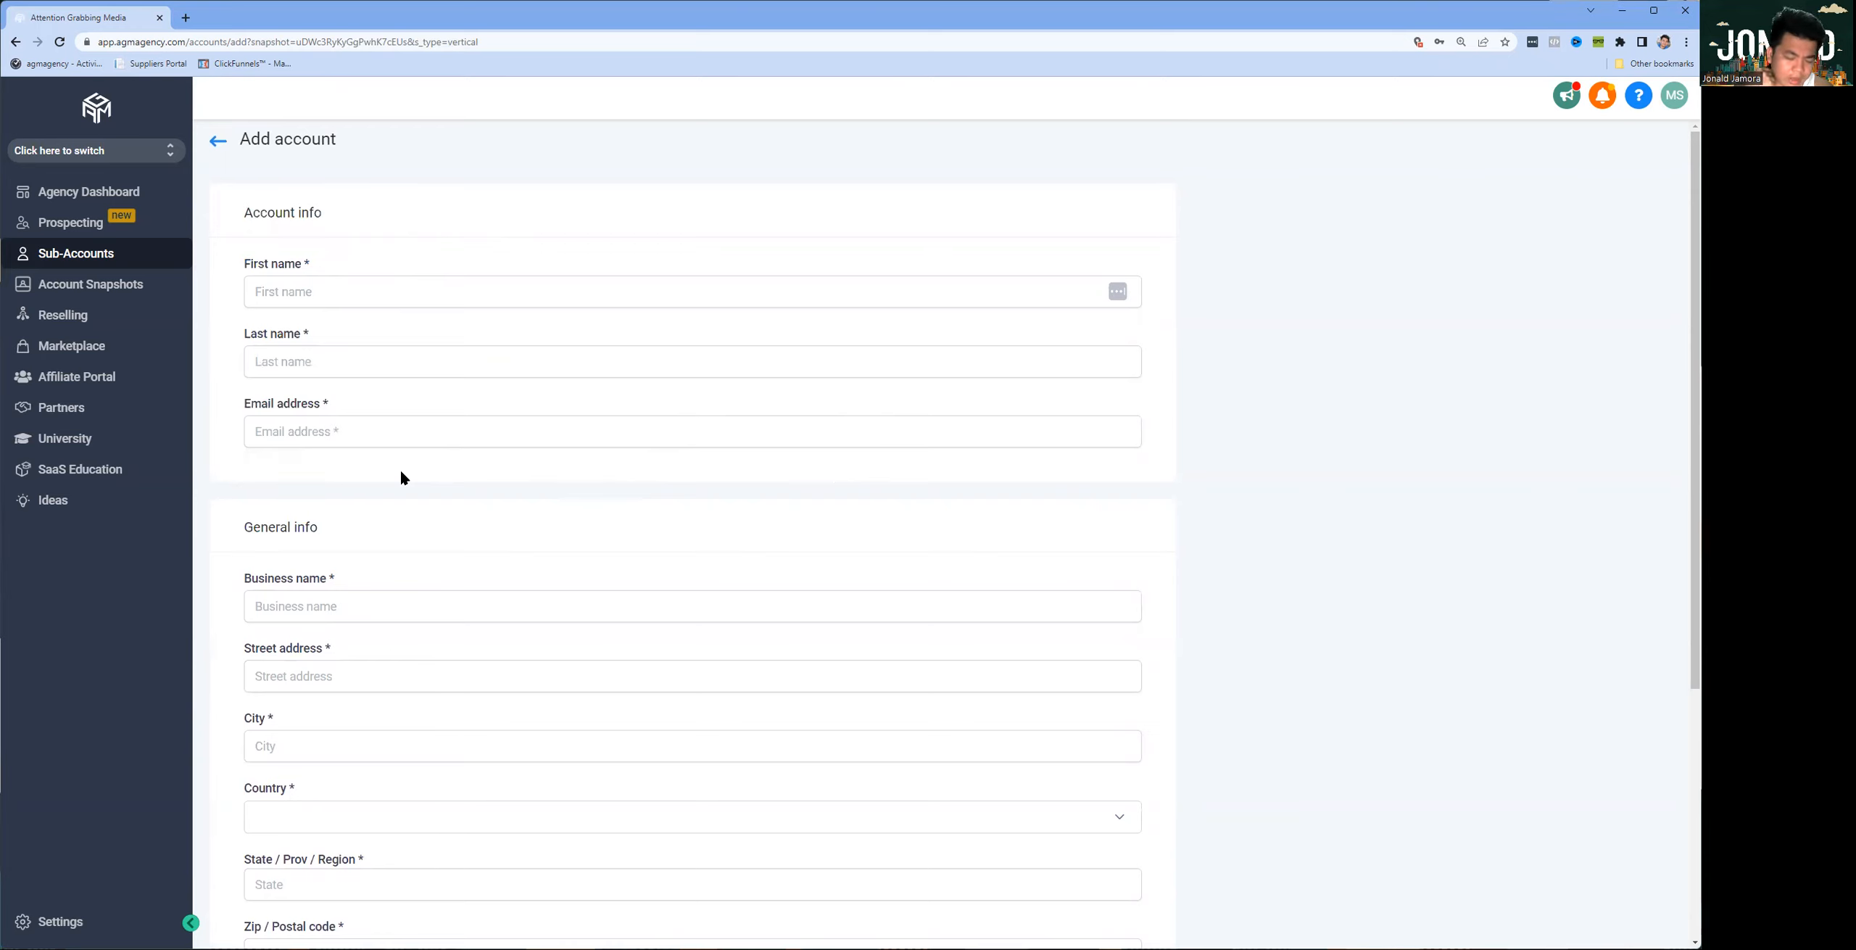
Step: Fill in the account info with the account holder's first name, last name and email address
left_click(387, 286)
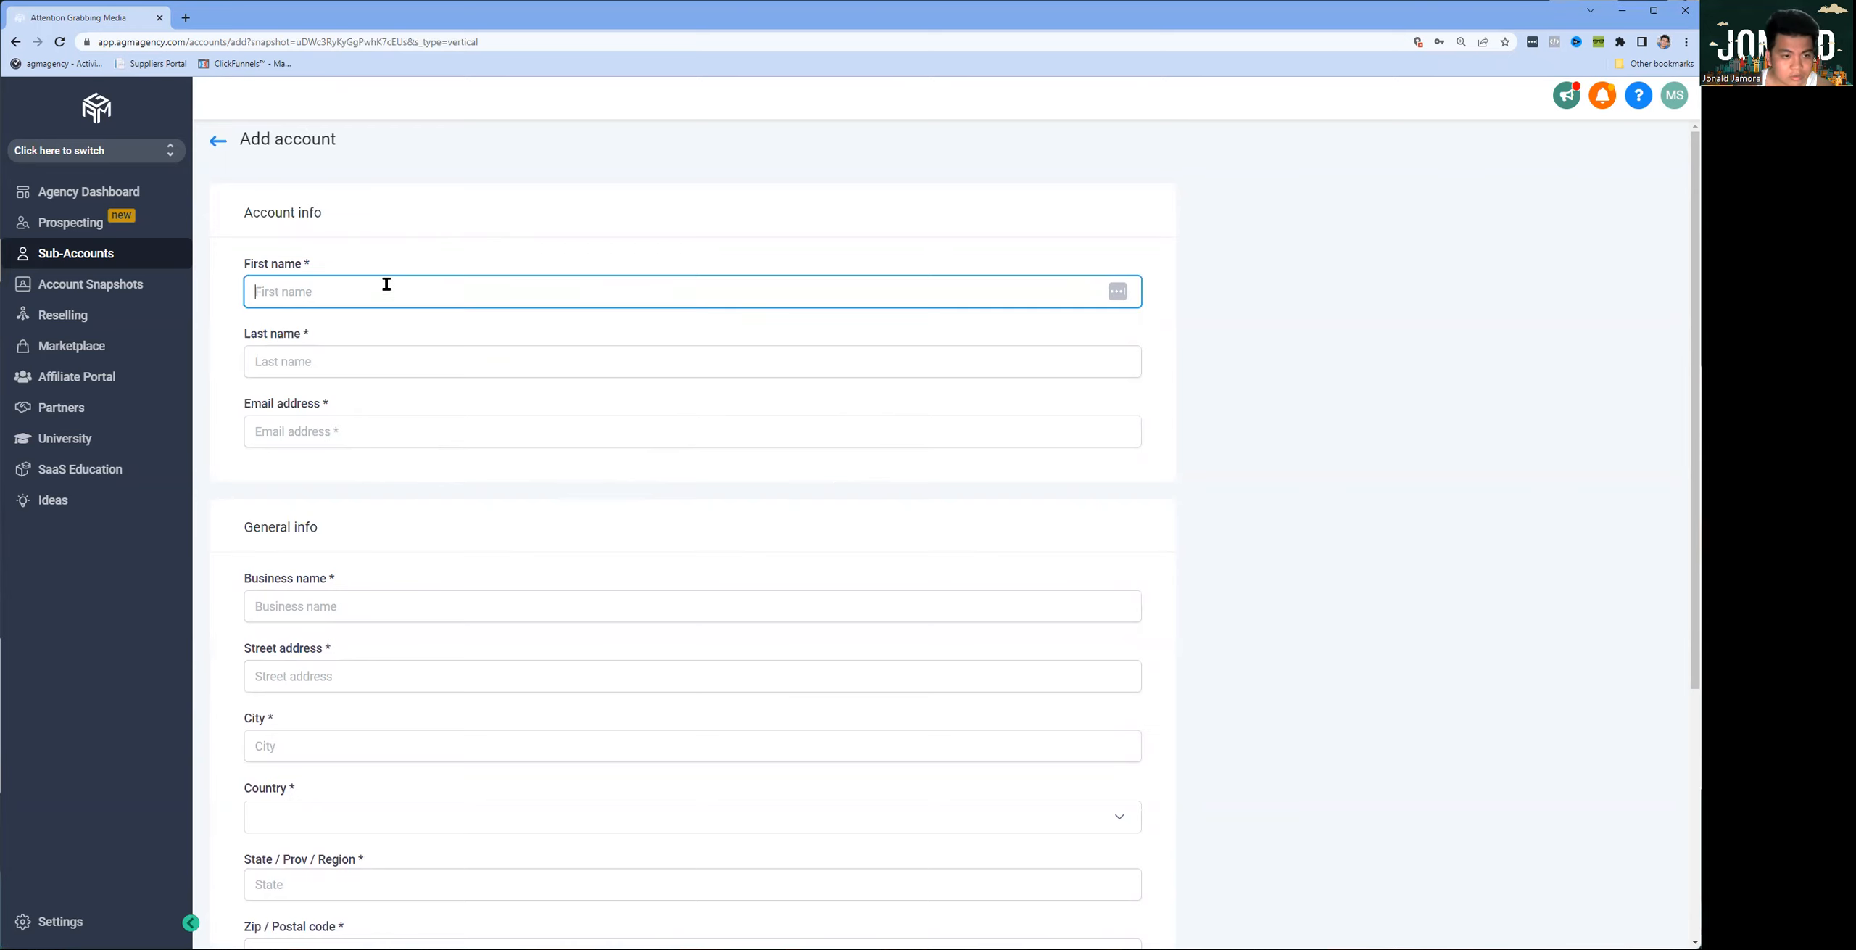
key("Tab")
key("Tab")
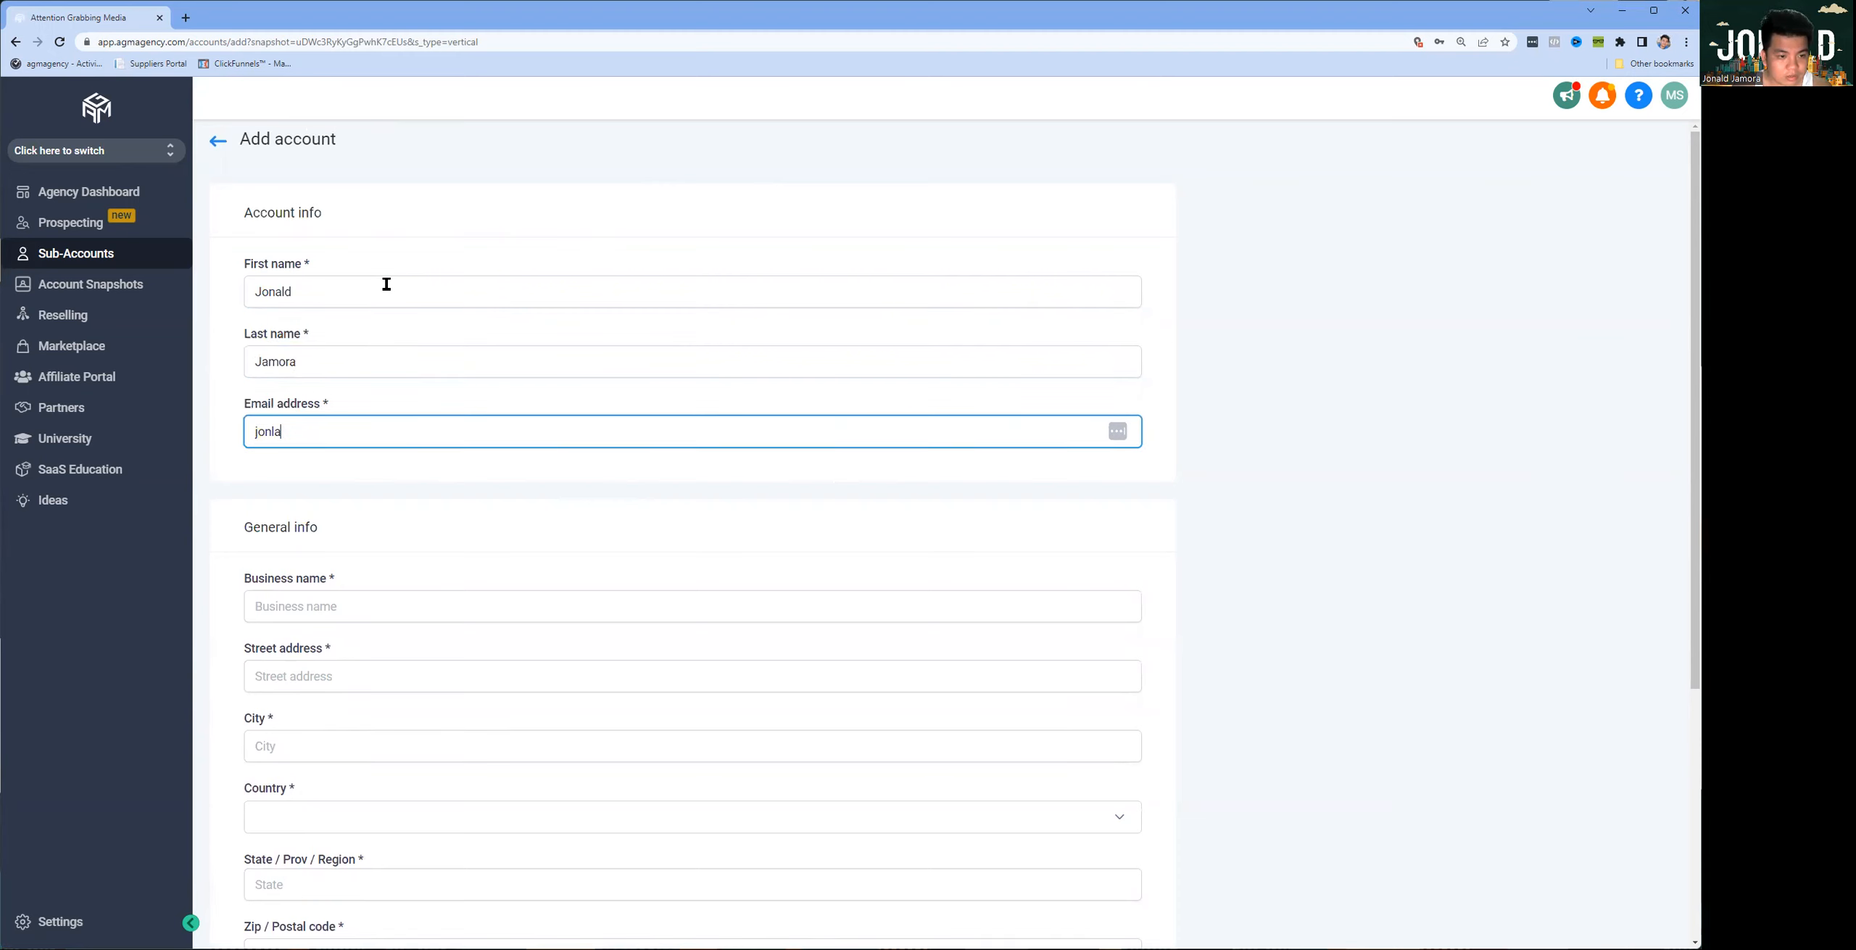
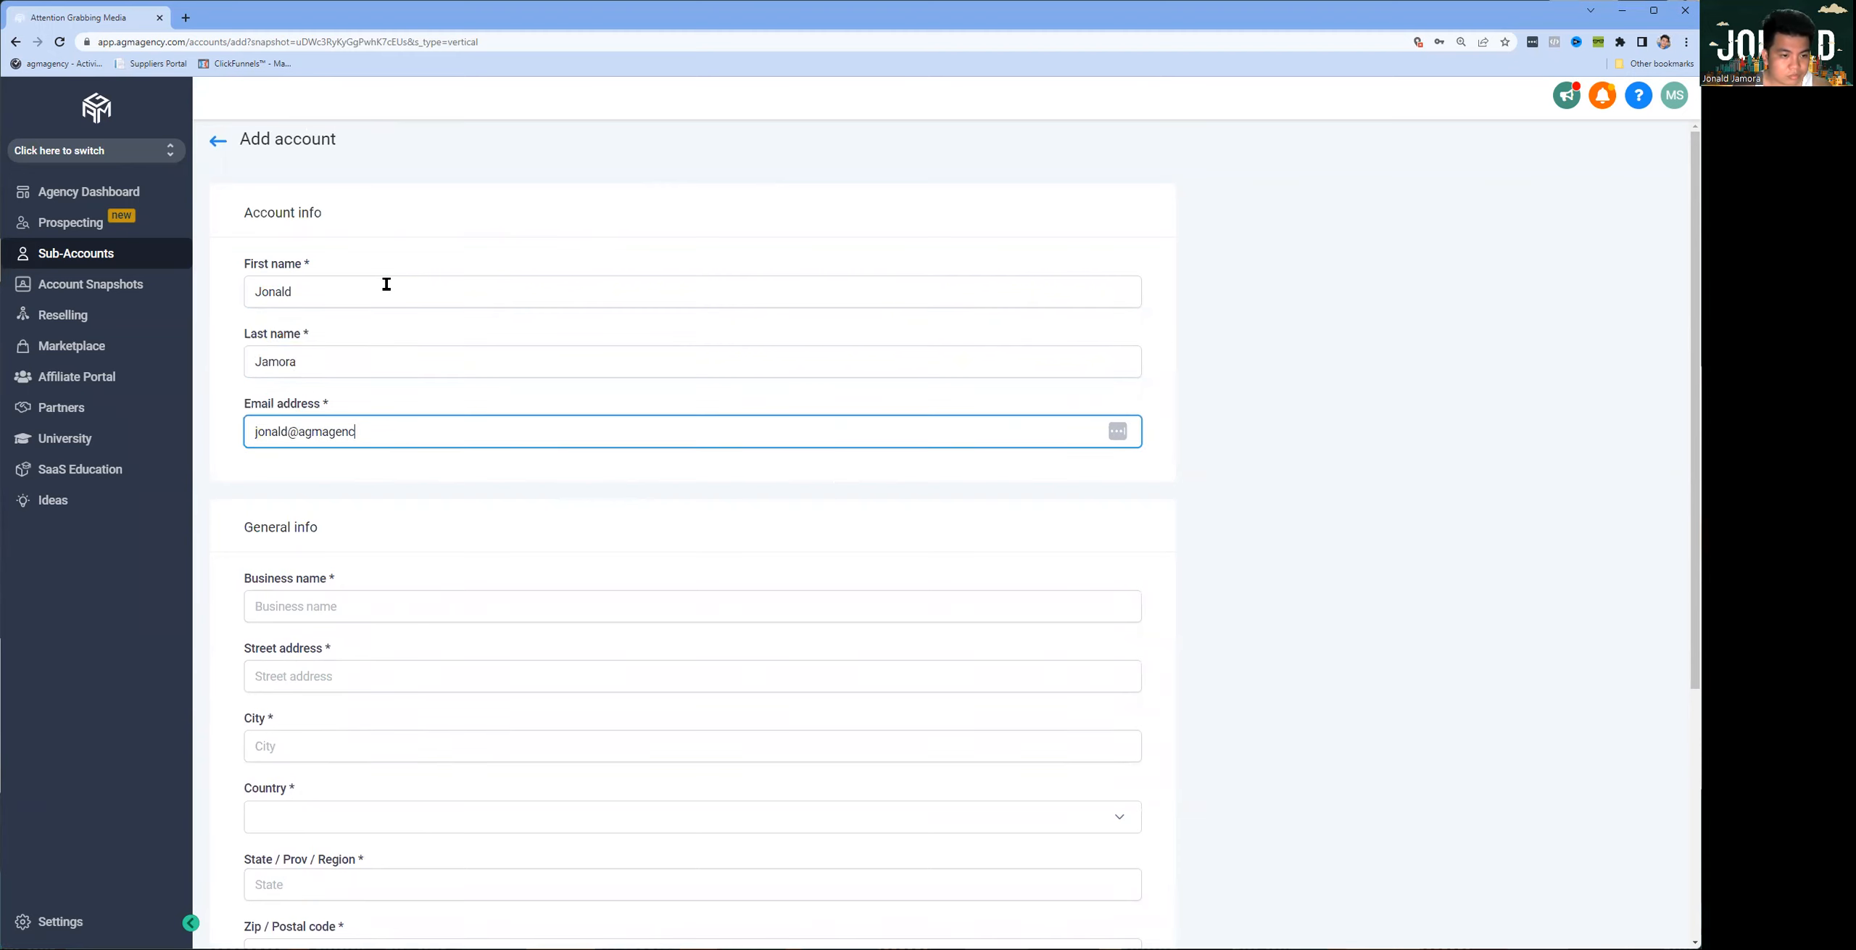
key("Tab")
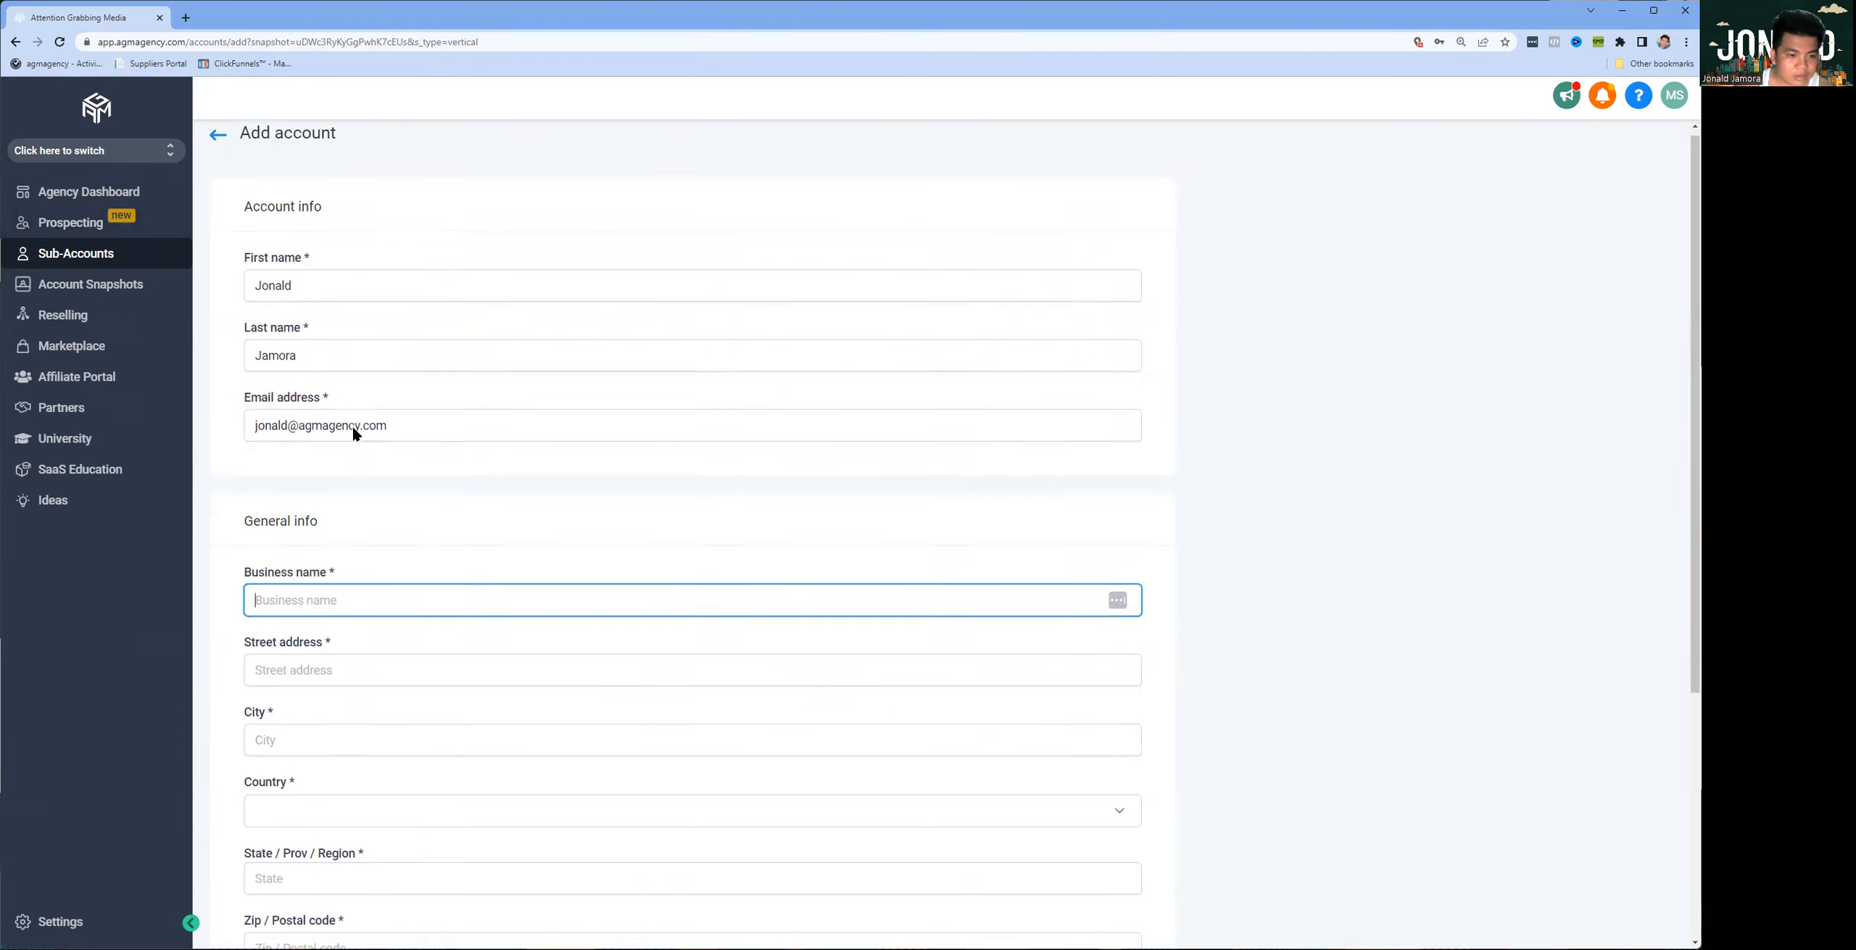
Step: Enter AGM AGENCY DEMO ACCOUNT as the business name in the general info
scroll(353, 428, "down", 2)
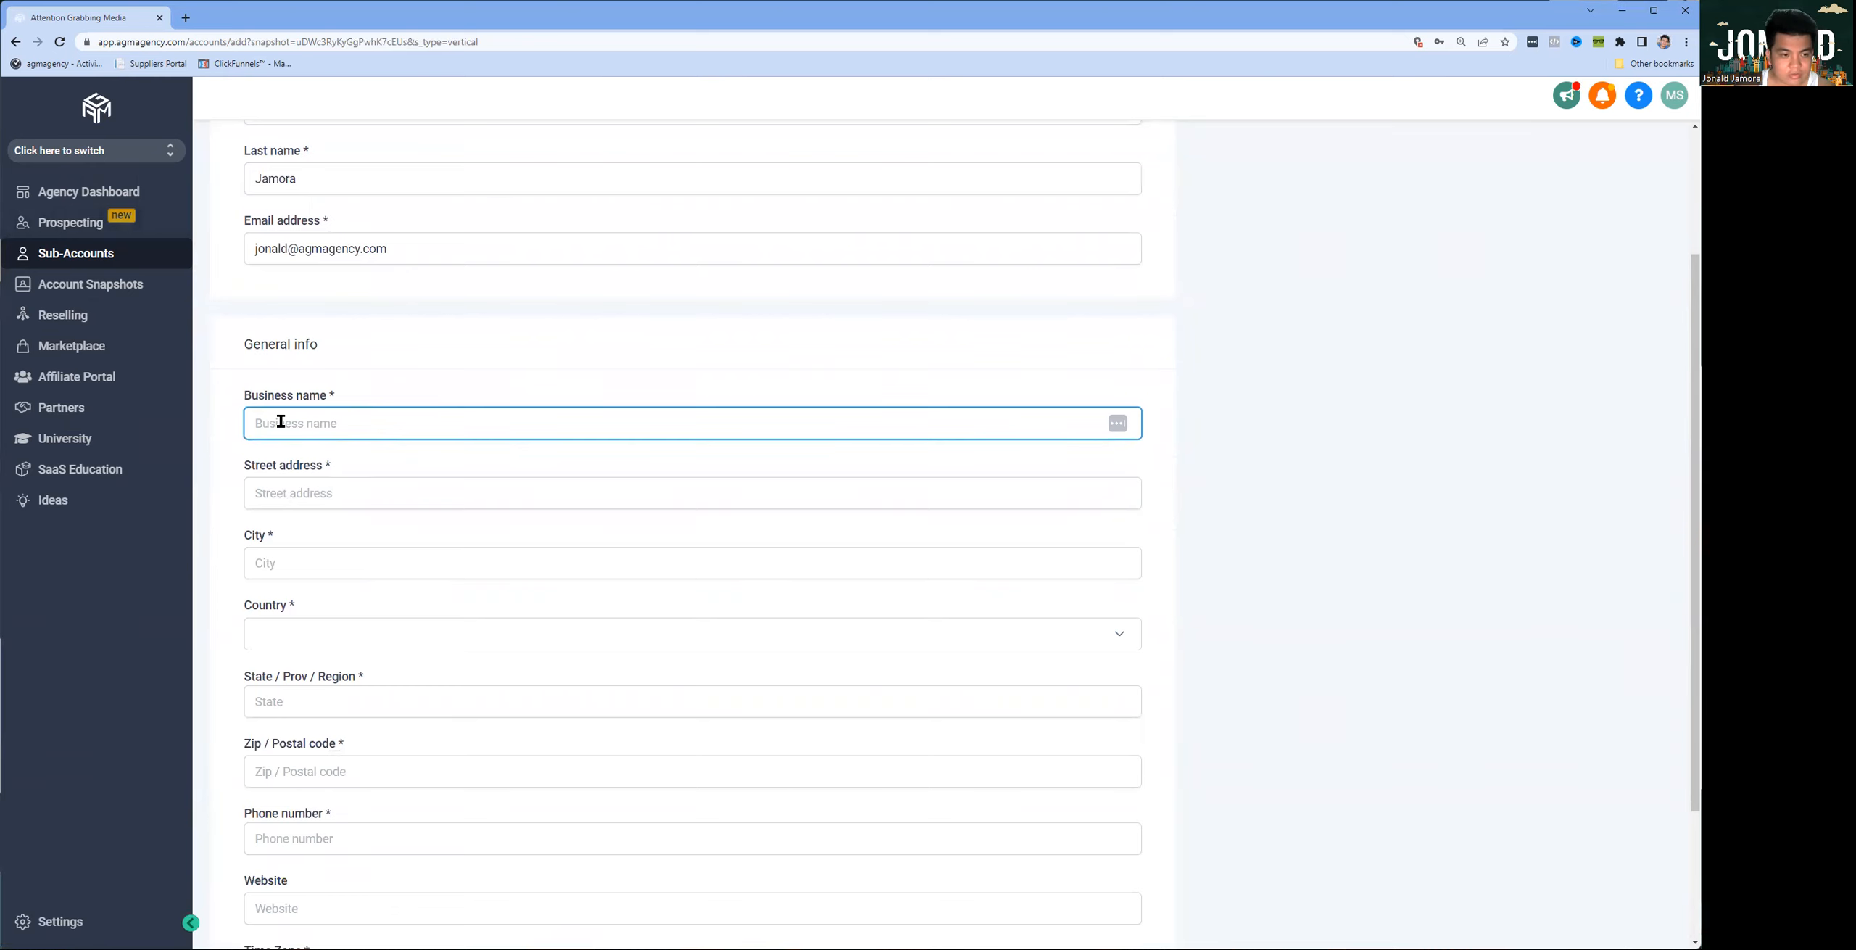
type("A")
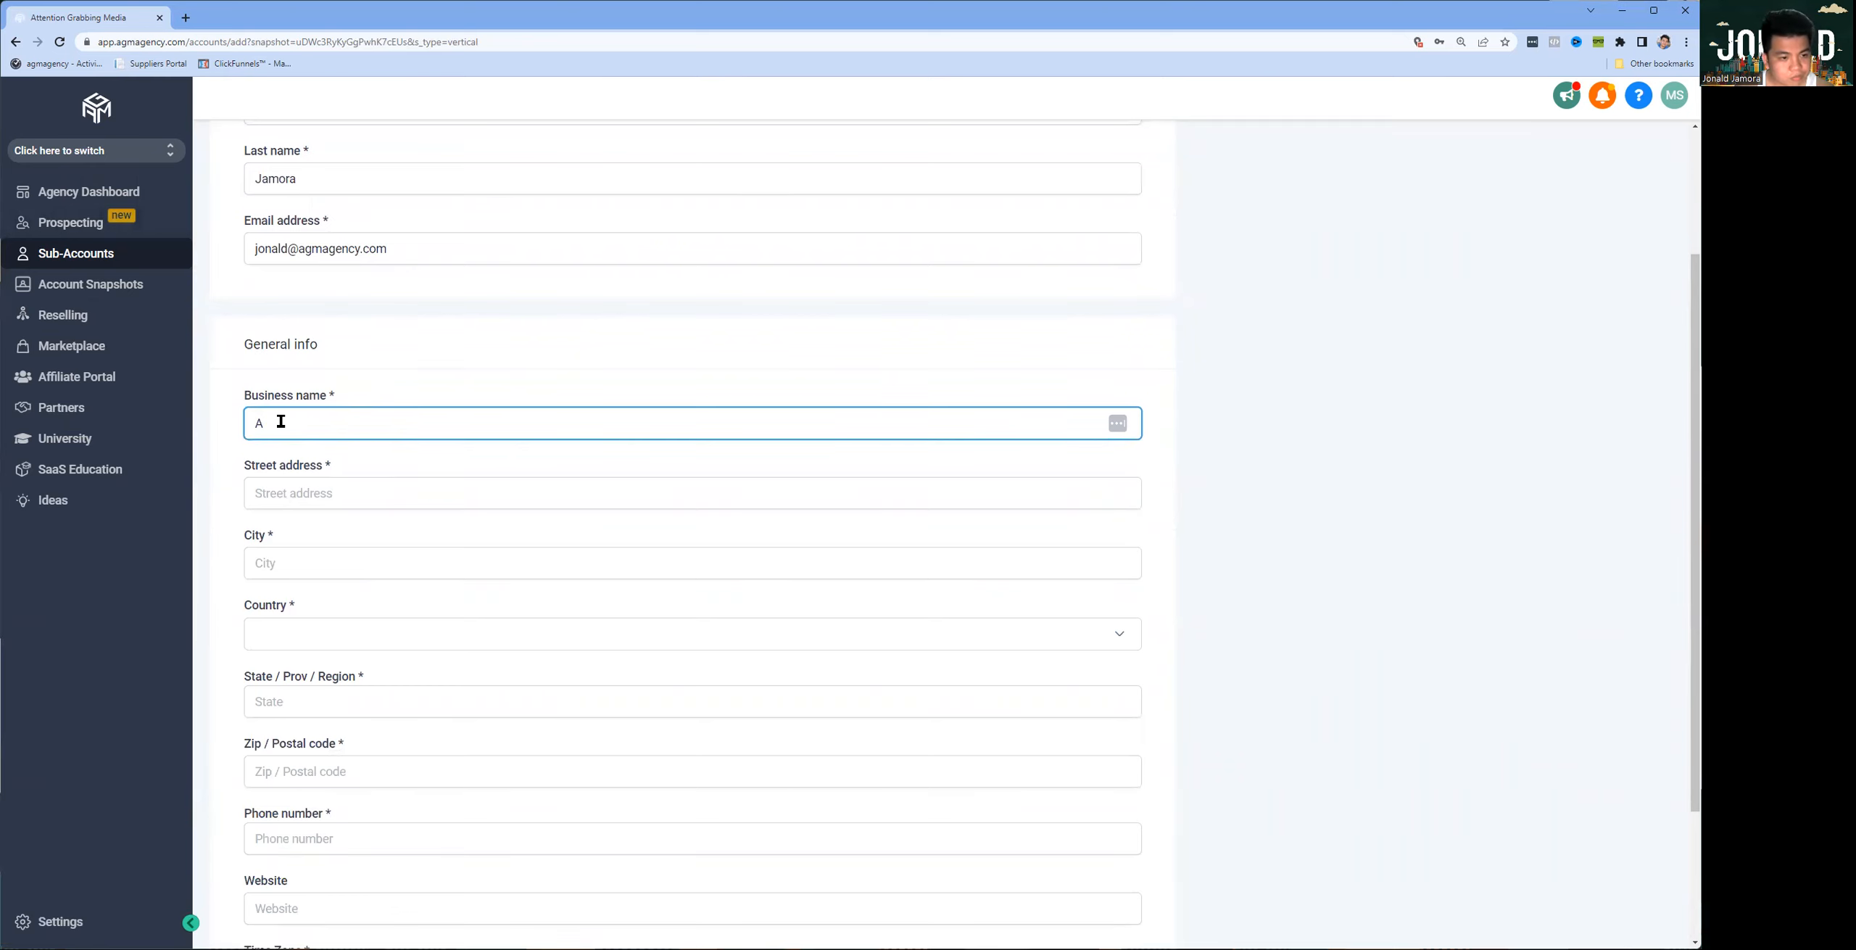
type("GM")
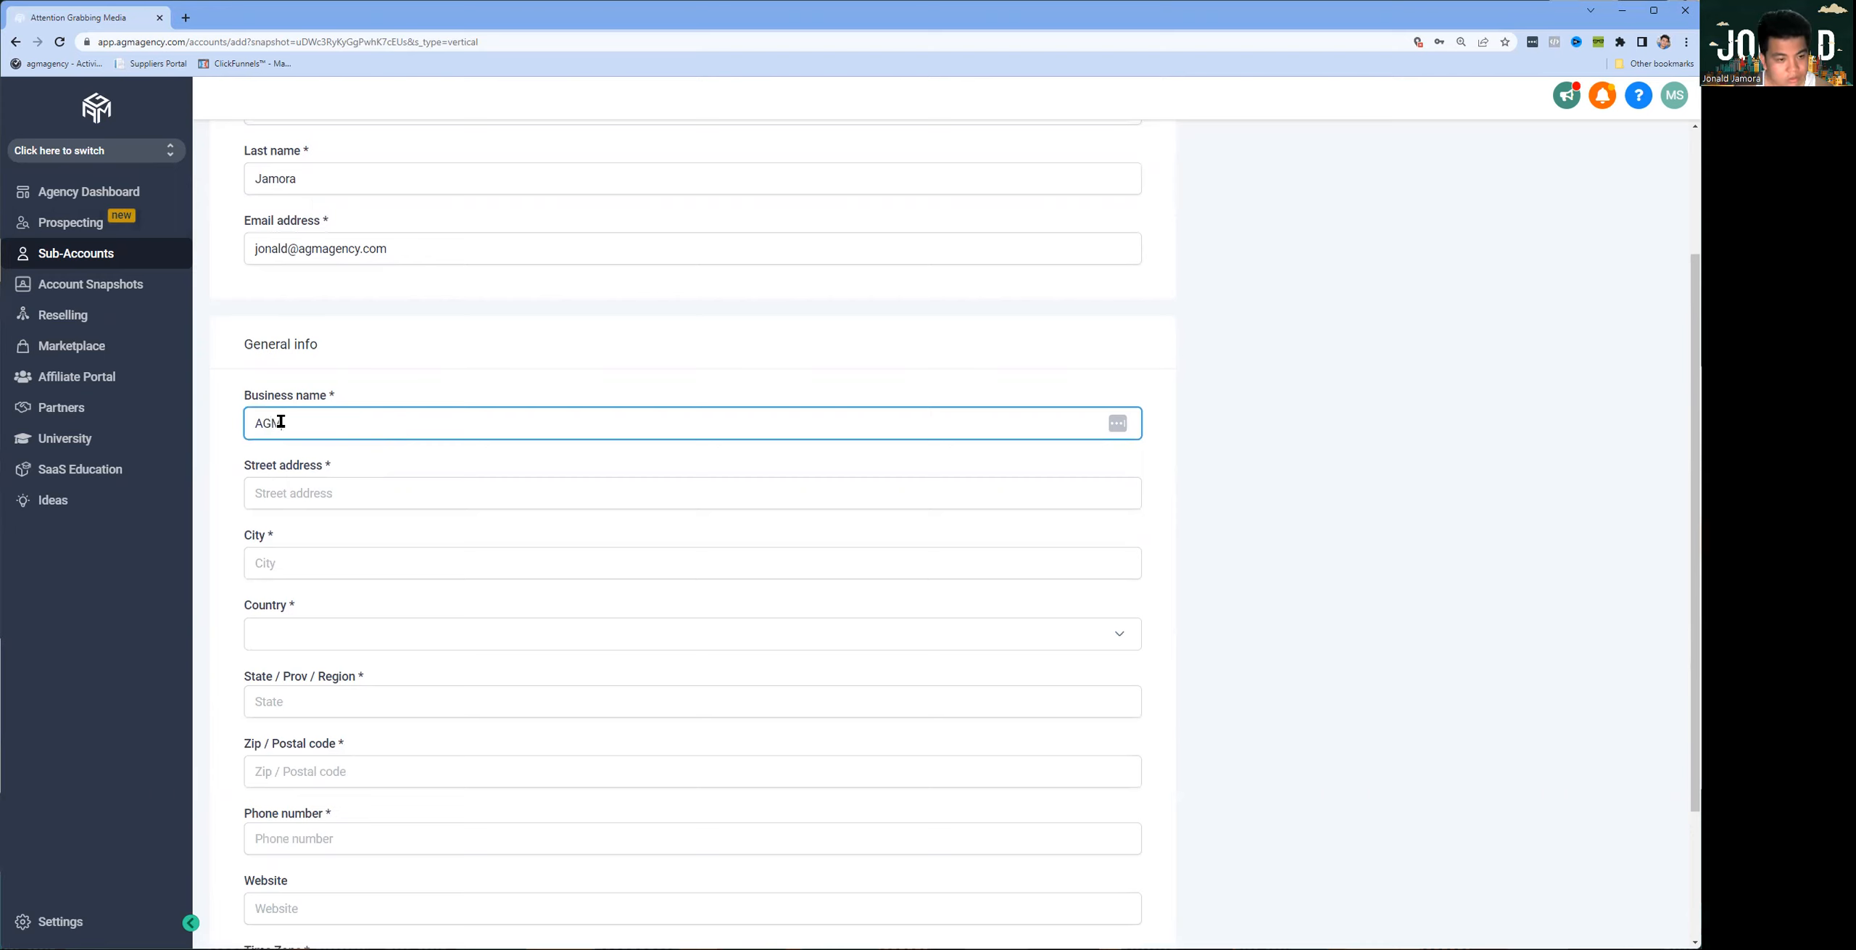
type(" AGENCY DEMO ACCOUNT")
key("ctrl+a")
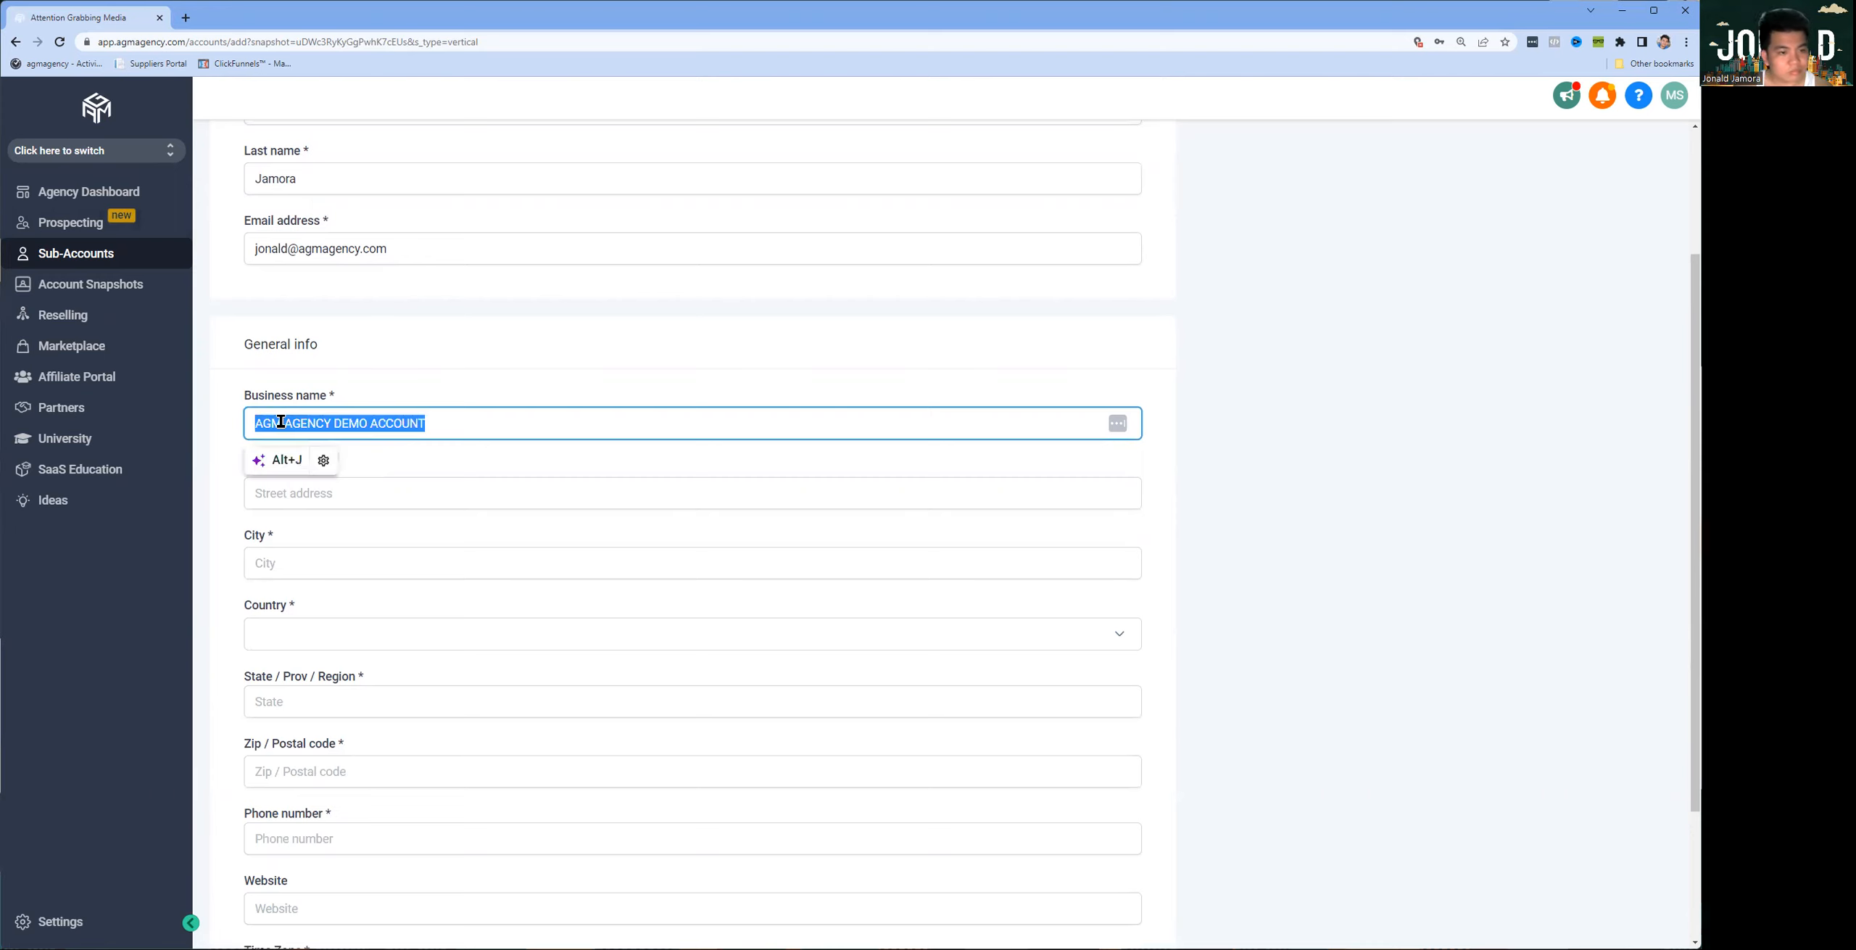
left_click(581, 358)
Step: Fill in the business's street address, including the suite, and its city
left_click(390, 488)
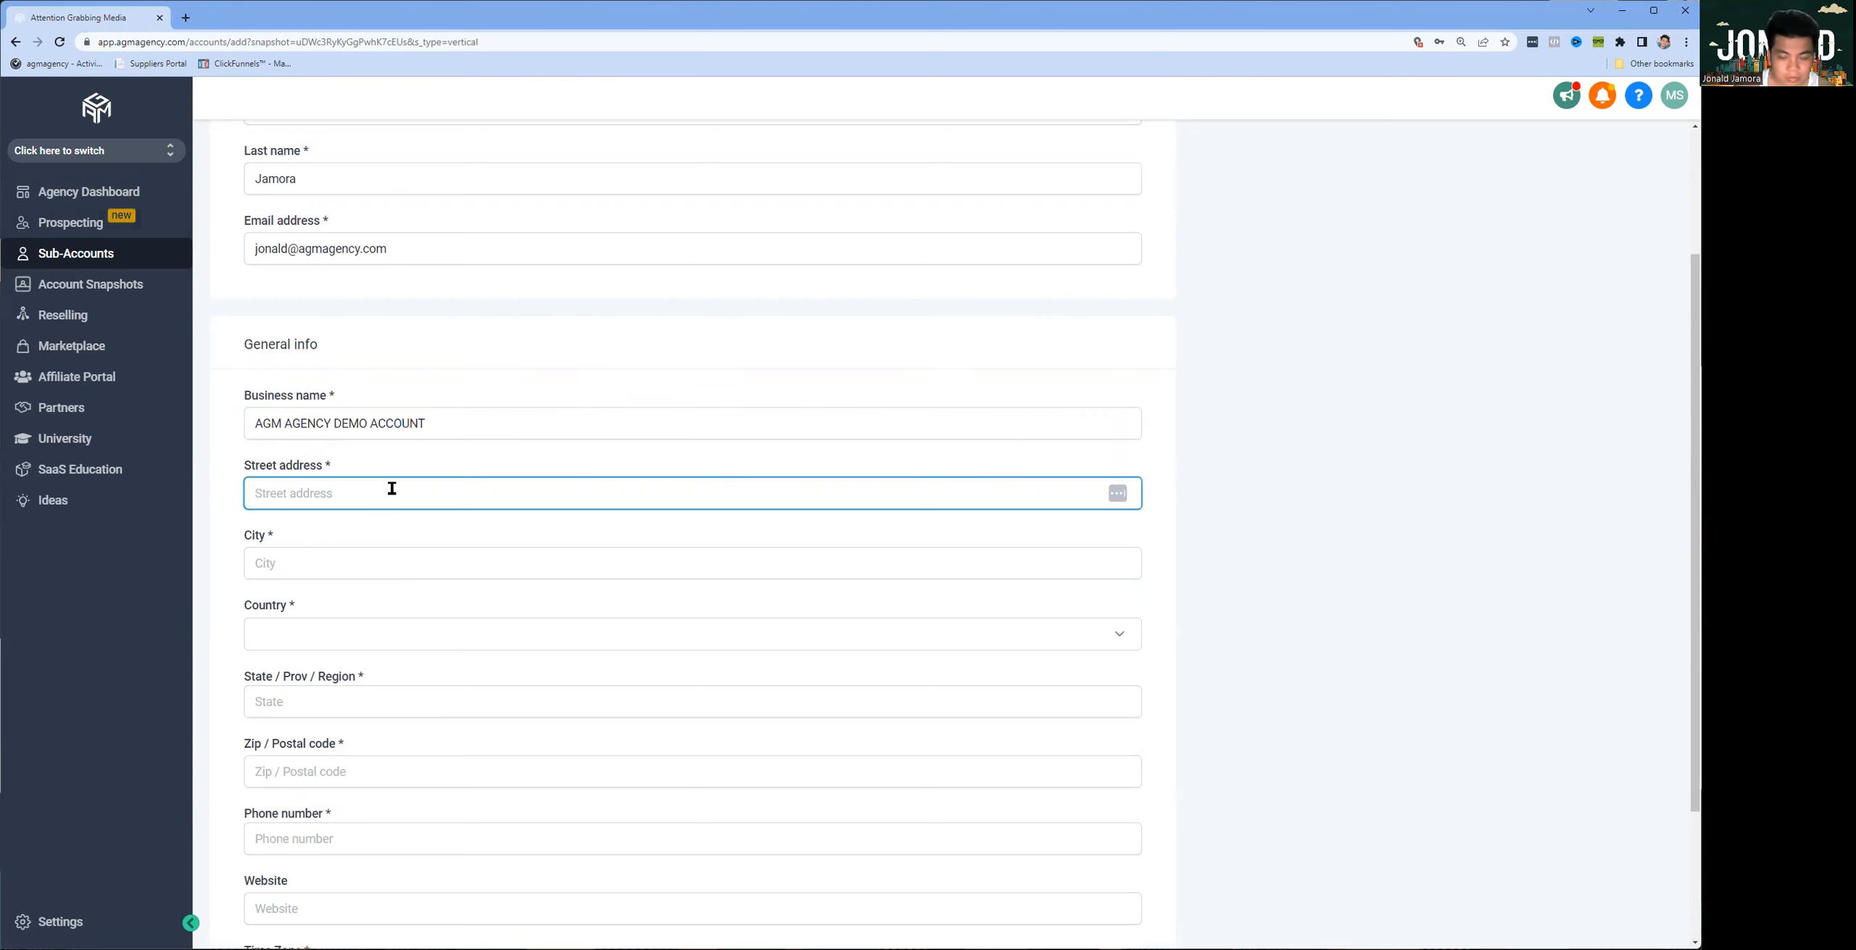
key("Tab")
type("Largo")
key("Tab")
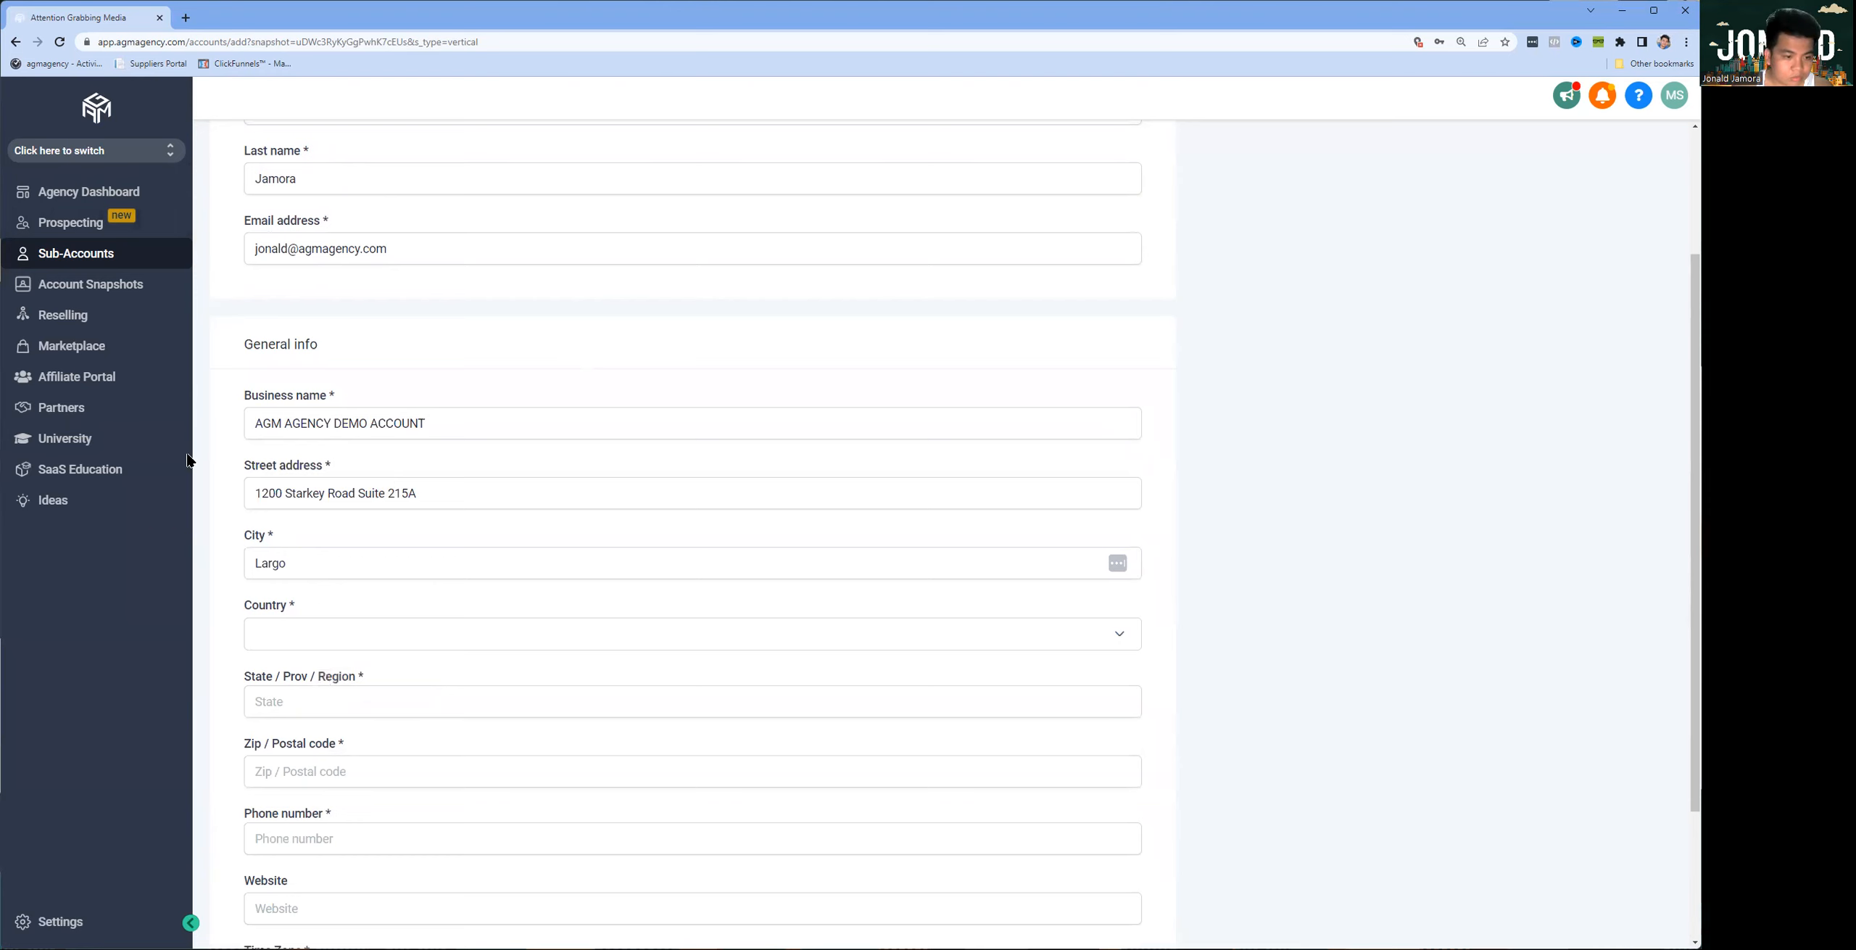
Step: Set the account's country to United States
scroll(331, 603, "down", 3)
left_click(323, 453)
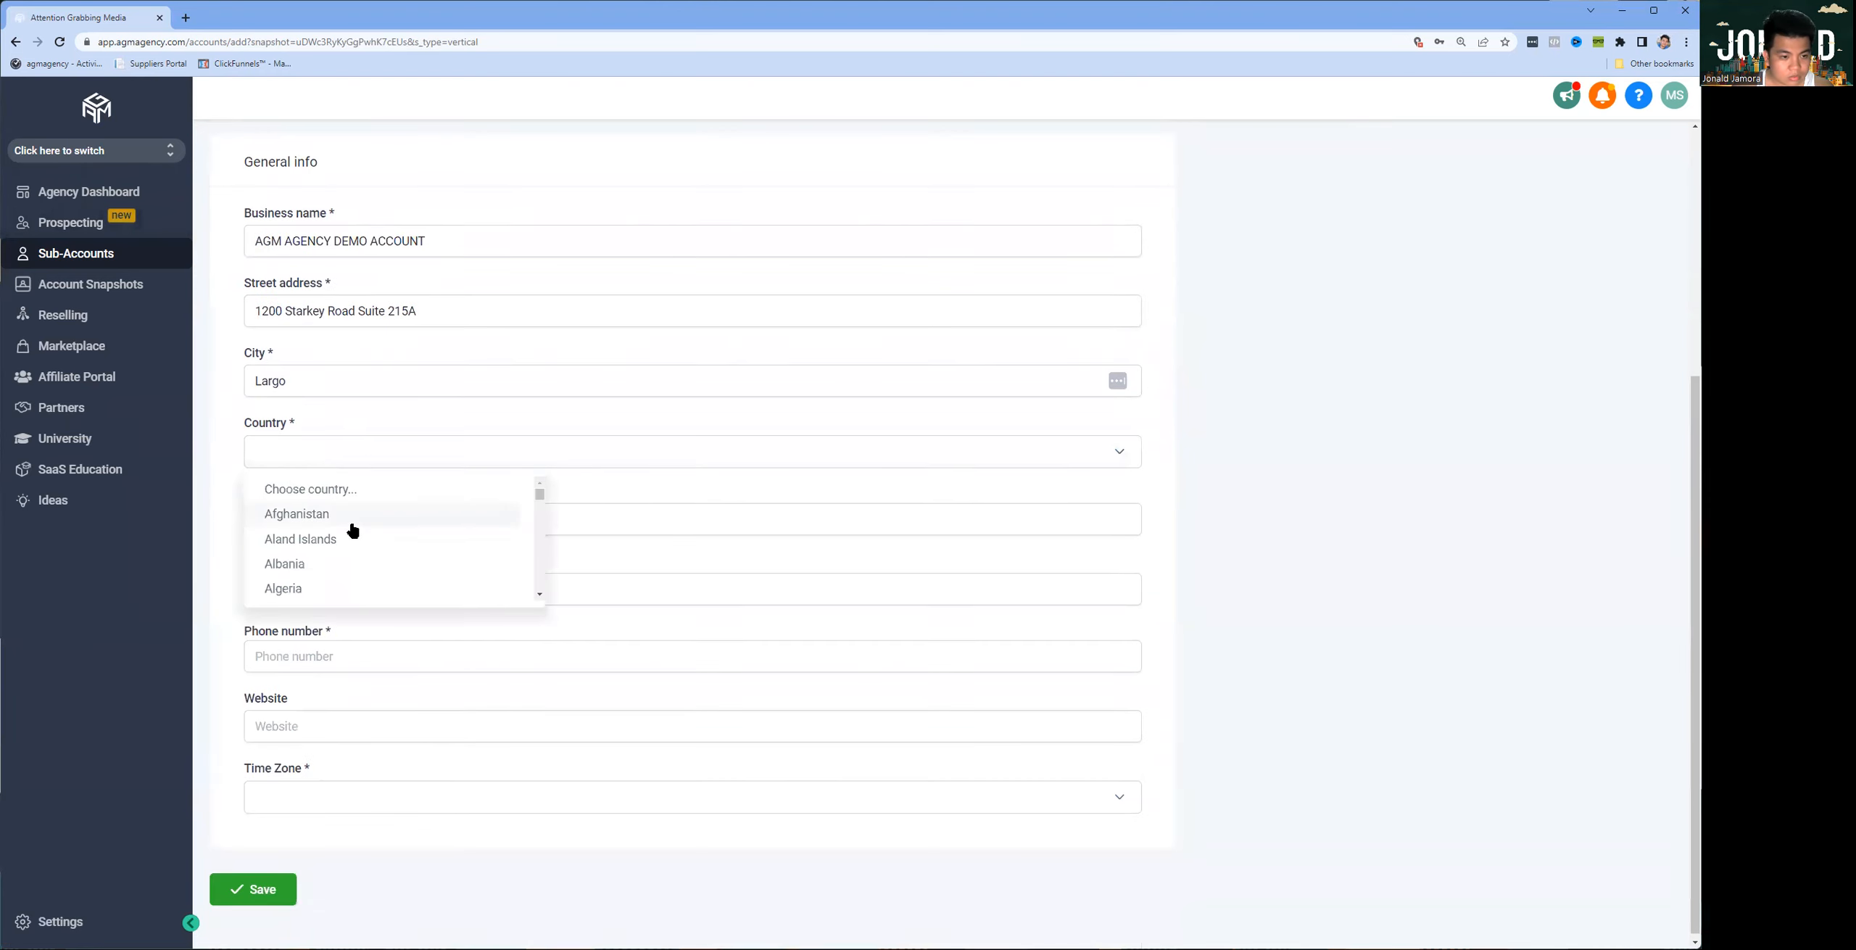
key("u")
key("n")
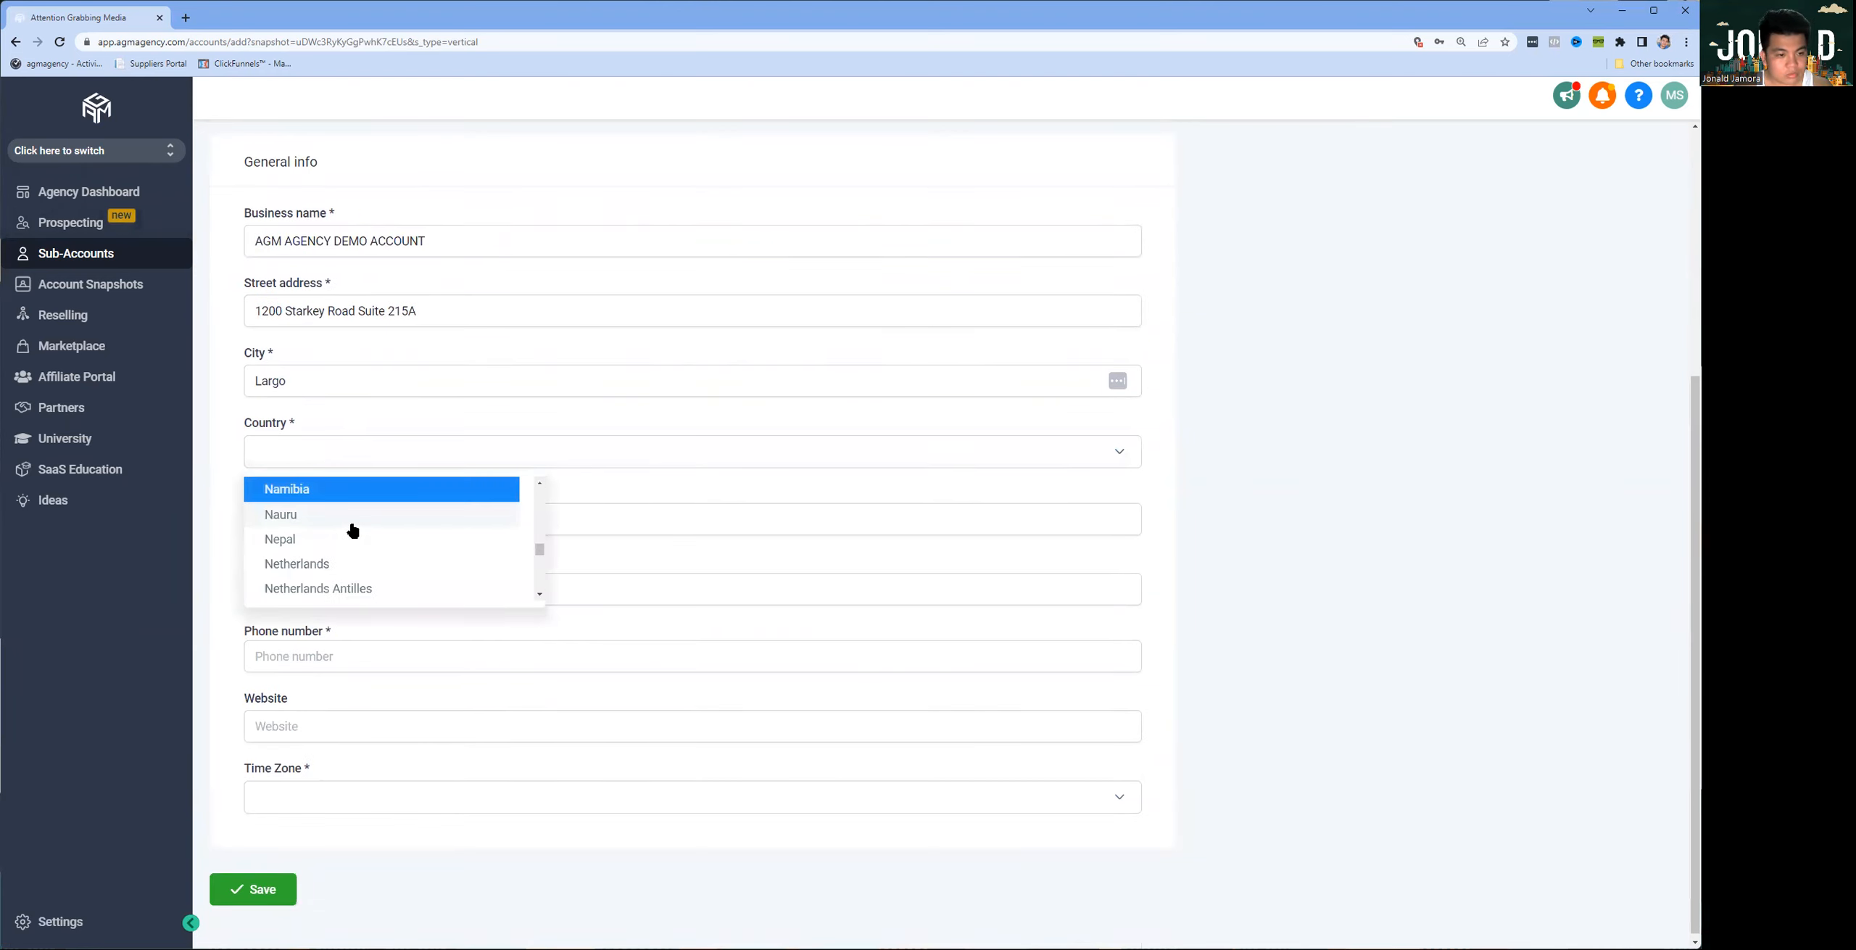
key("u")
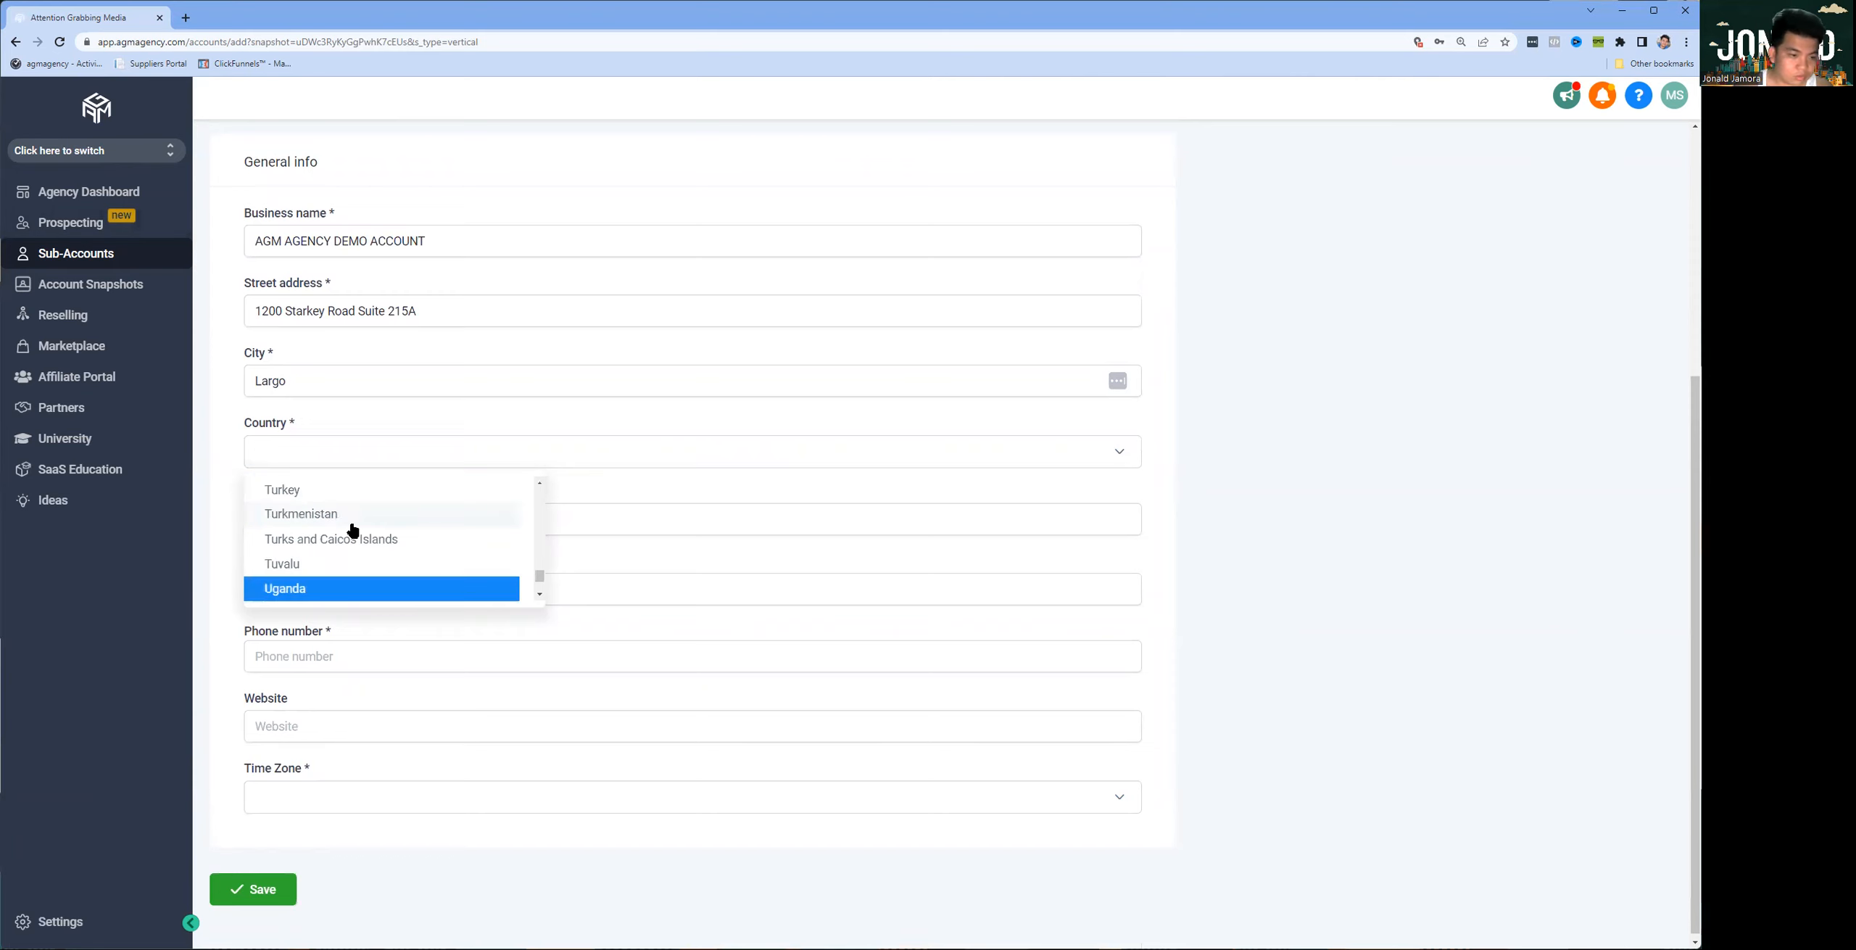
scroll(351, 535, "down", 1)
left_click(340, 536)
Step: Try to enter Florida as the state and fill in the business's postal code
left_click(320, 518)
type("Florida")
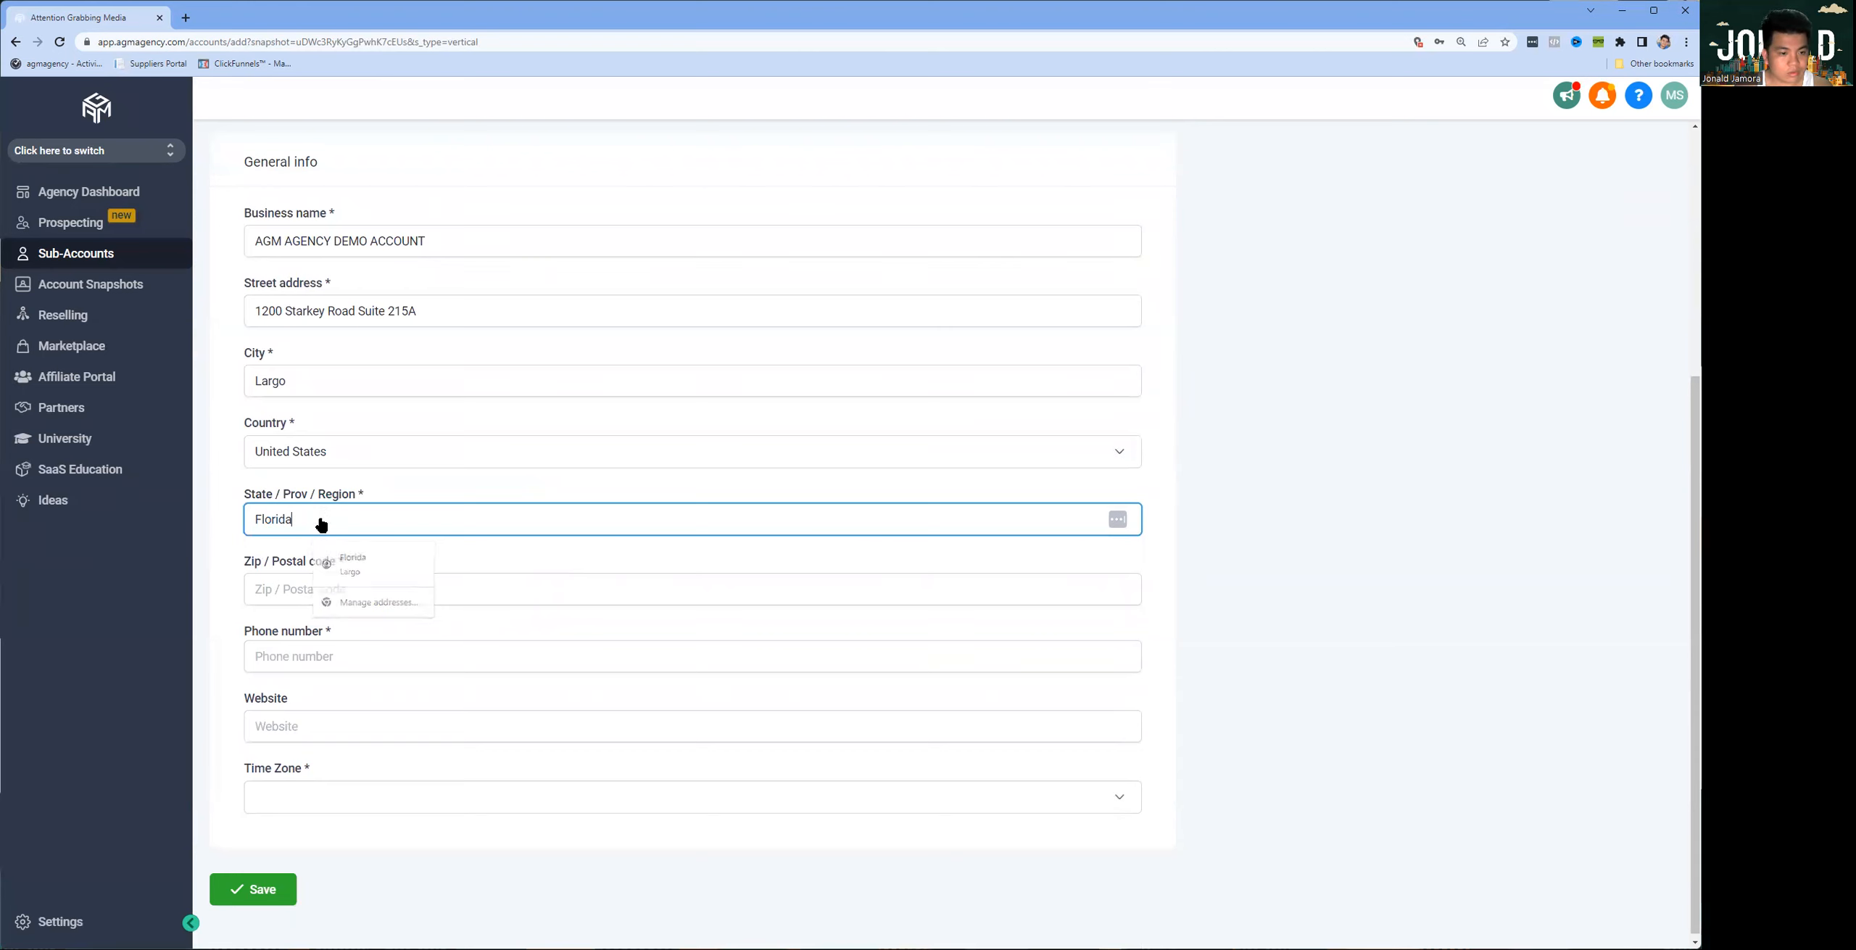
key("Tab")
type("33771")
key("Tab")
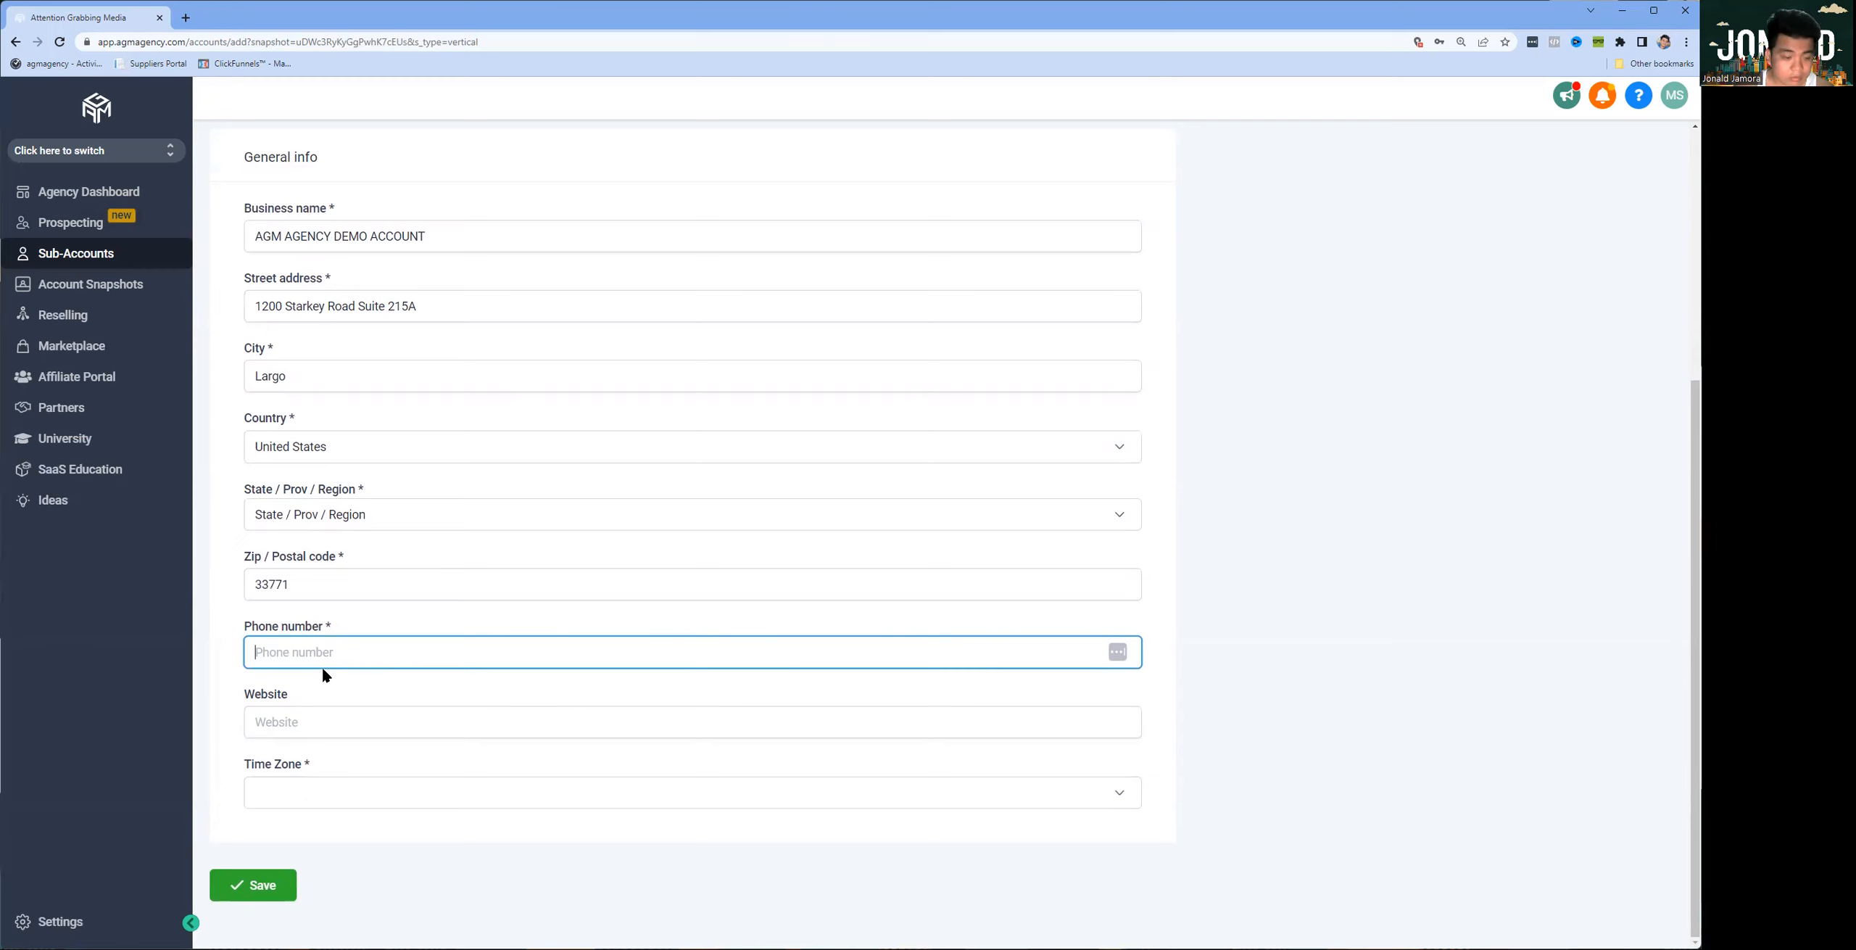
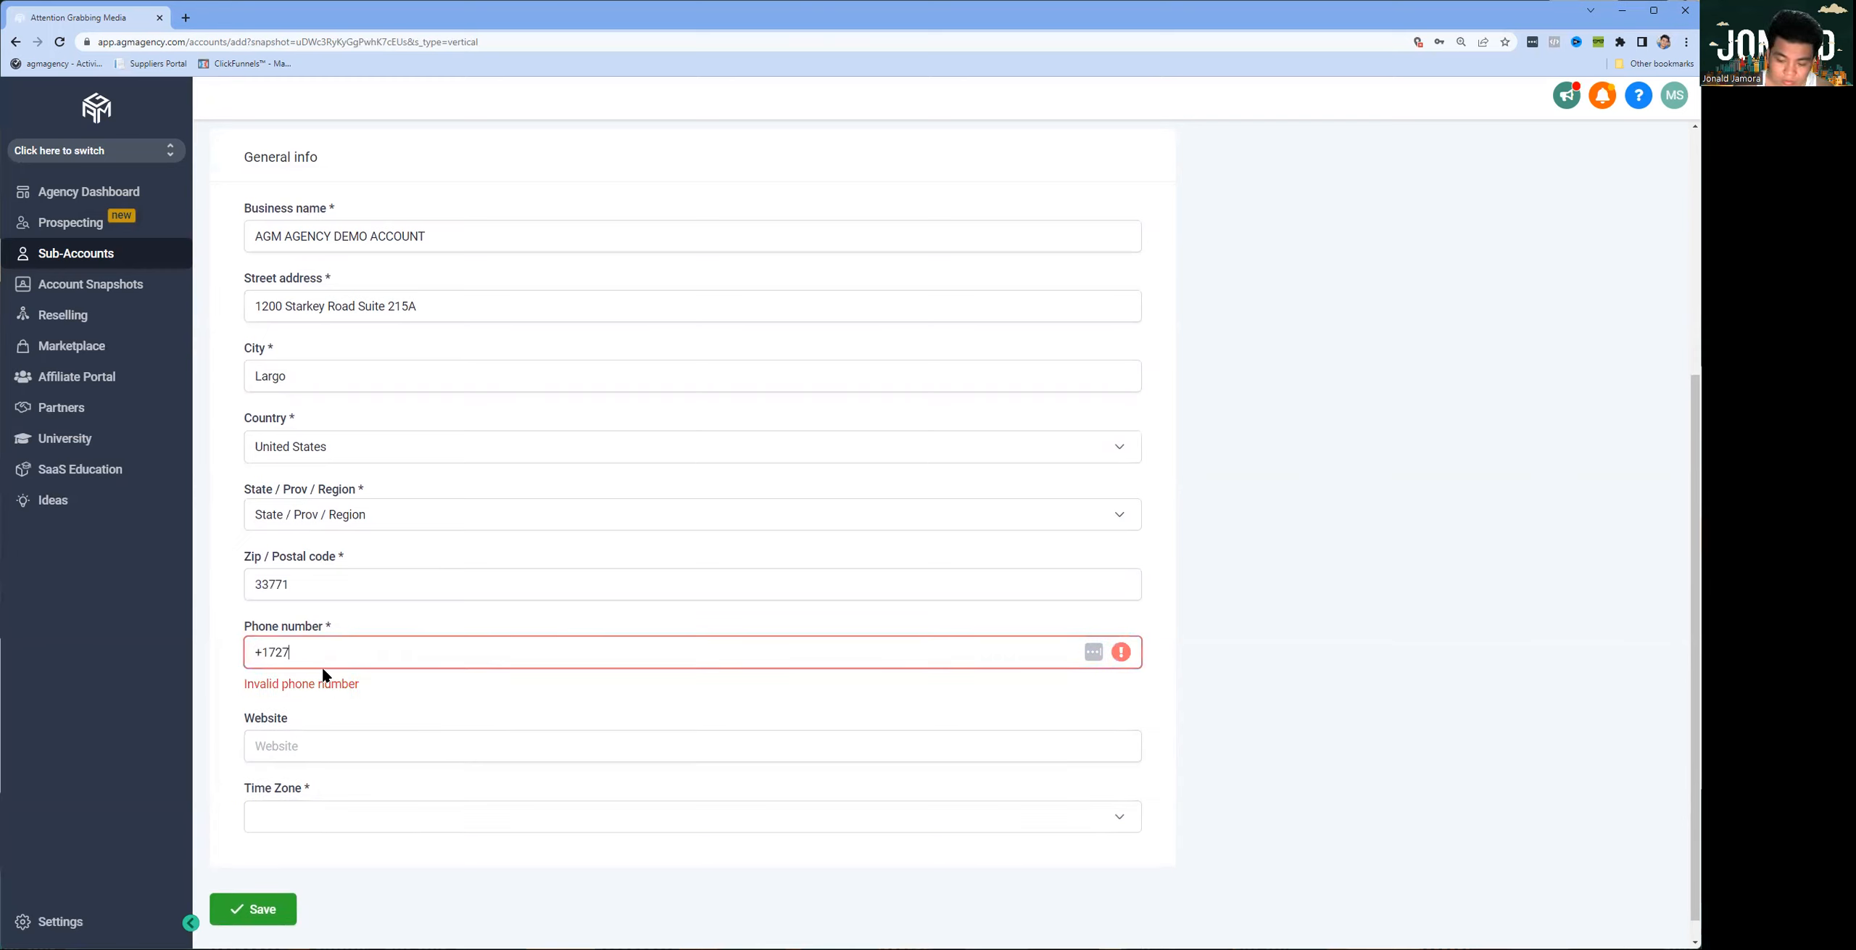
Step: Fill in the business phone number with its country code and set the website to agmagency.com
left_click(316, 732)
type("agmagency.com")
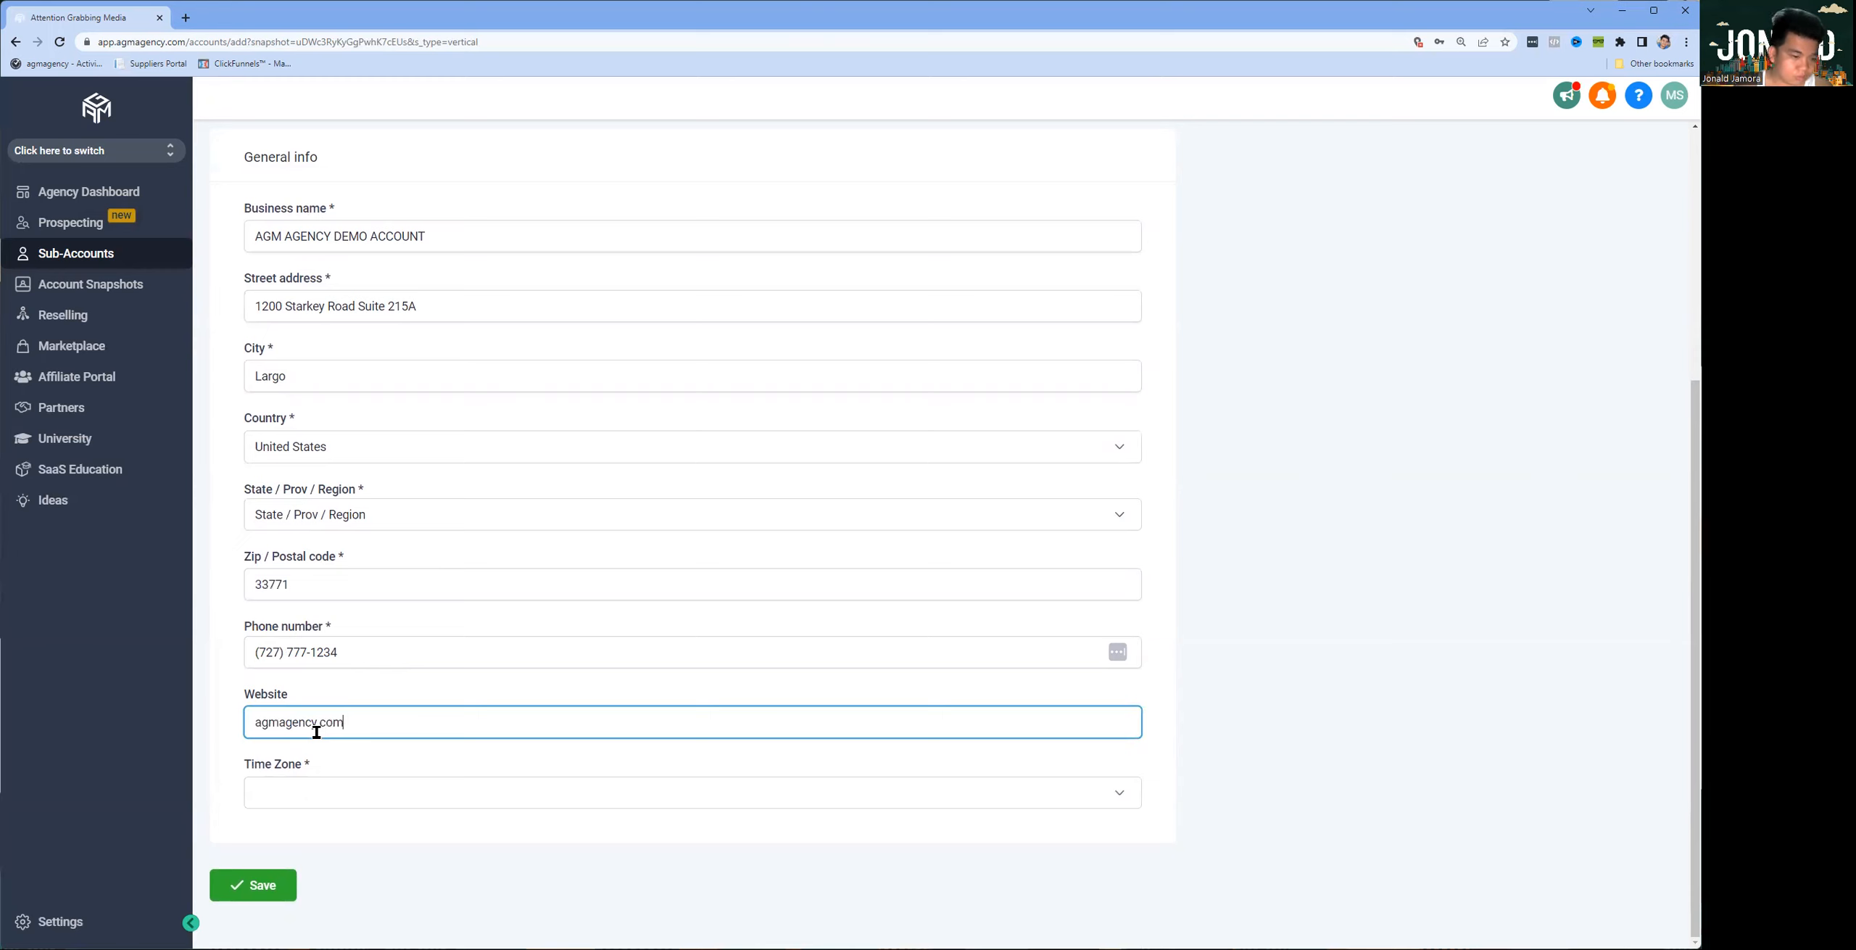
Step: Set the account's time zone to GMT-05:00 America/Cancun (EST) and save the new sub-account
left_click(322, 794)
scroll(470, 723, "down", 5)
scroll(471, 725, "down", 5)
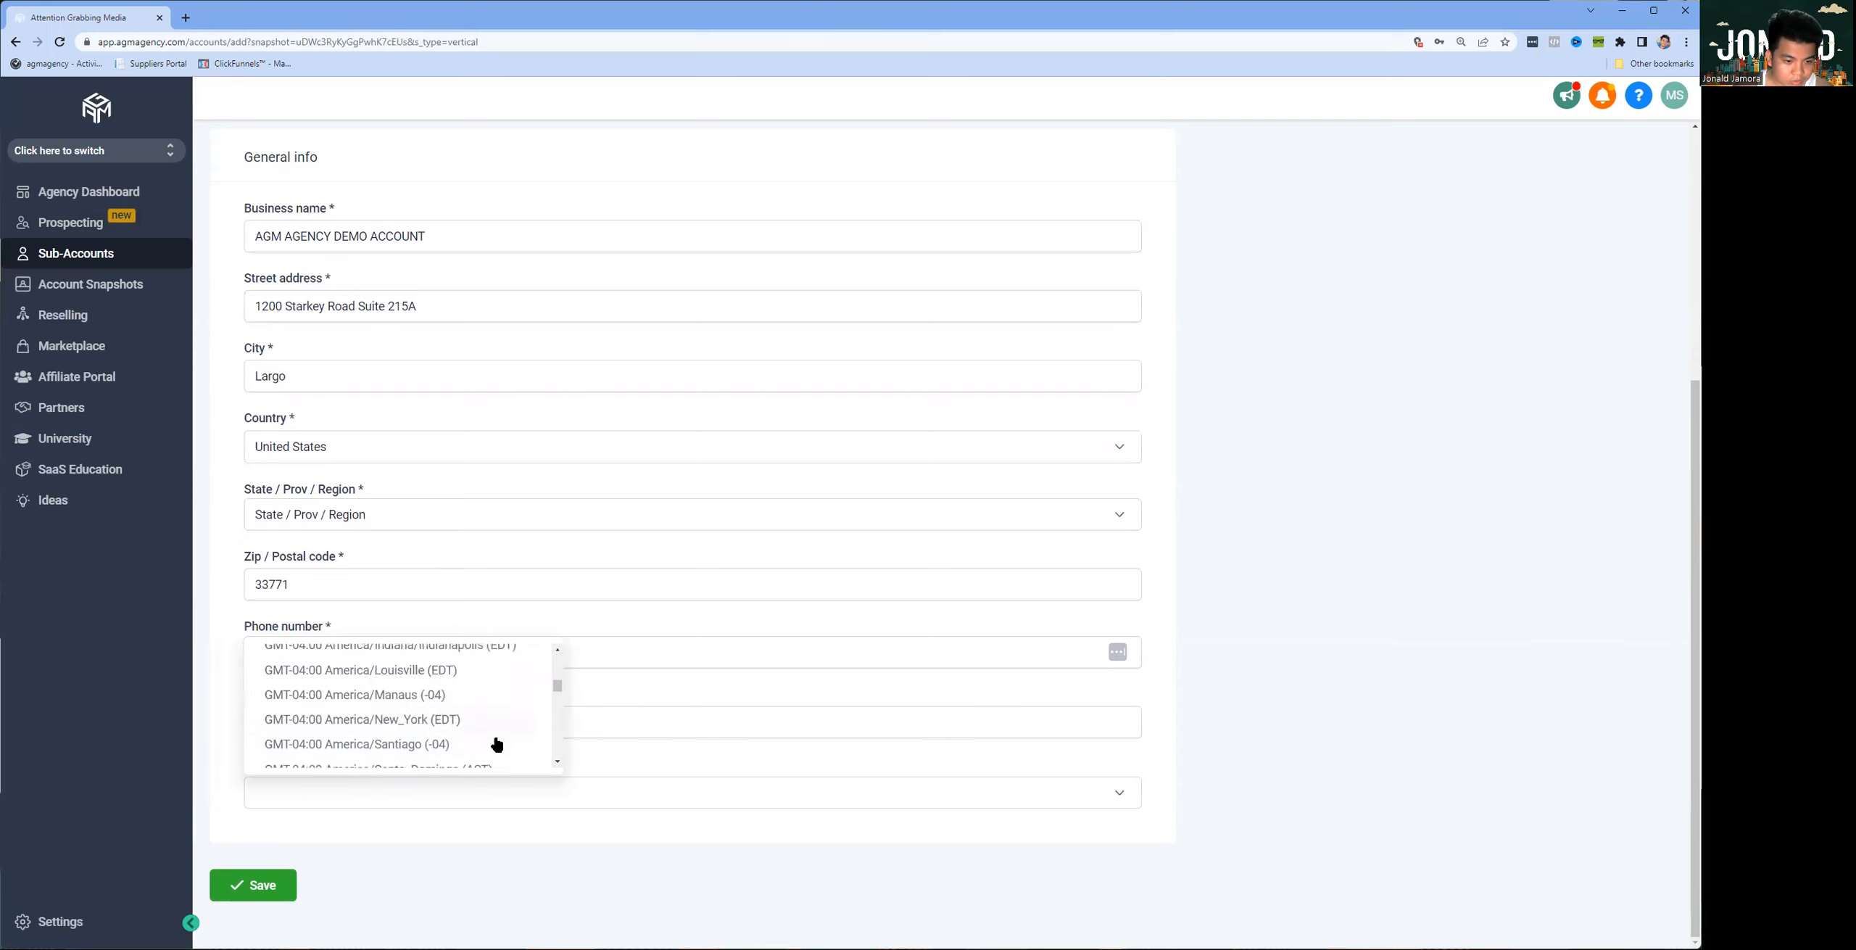
scroll(489, 697, "up", 2)
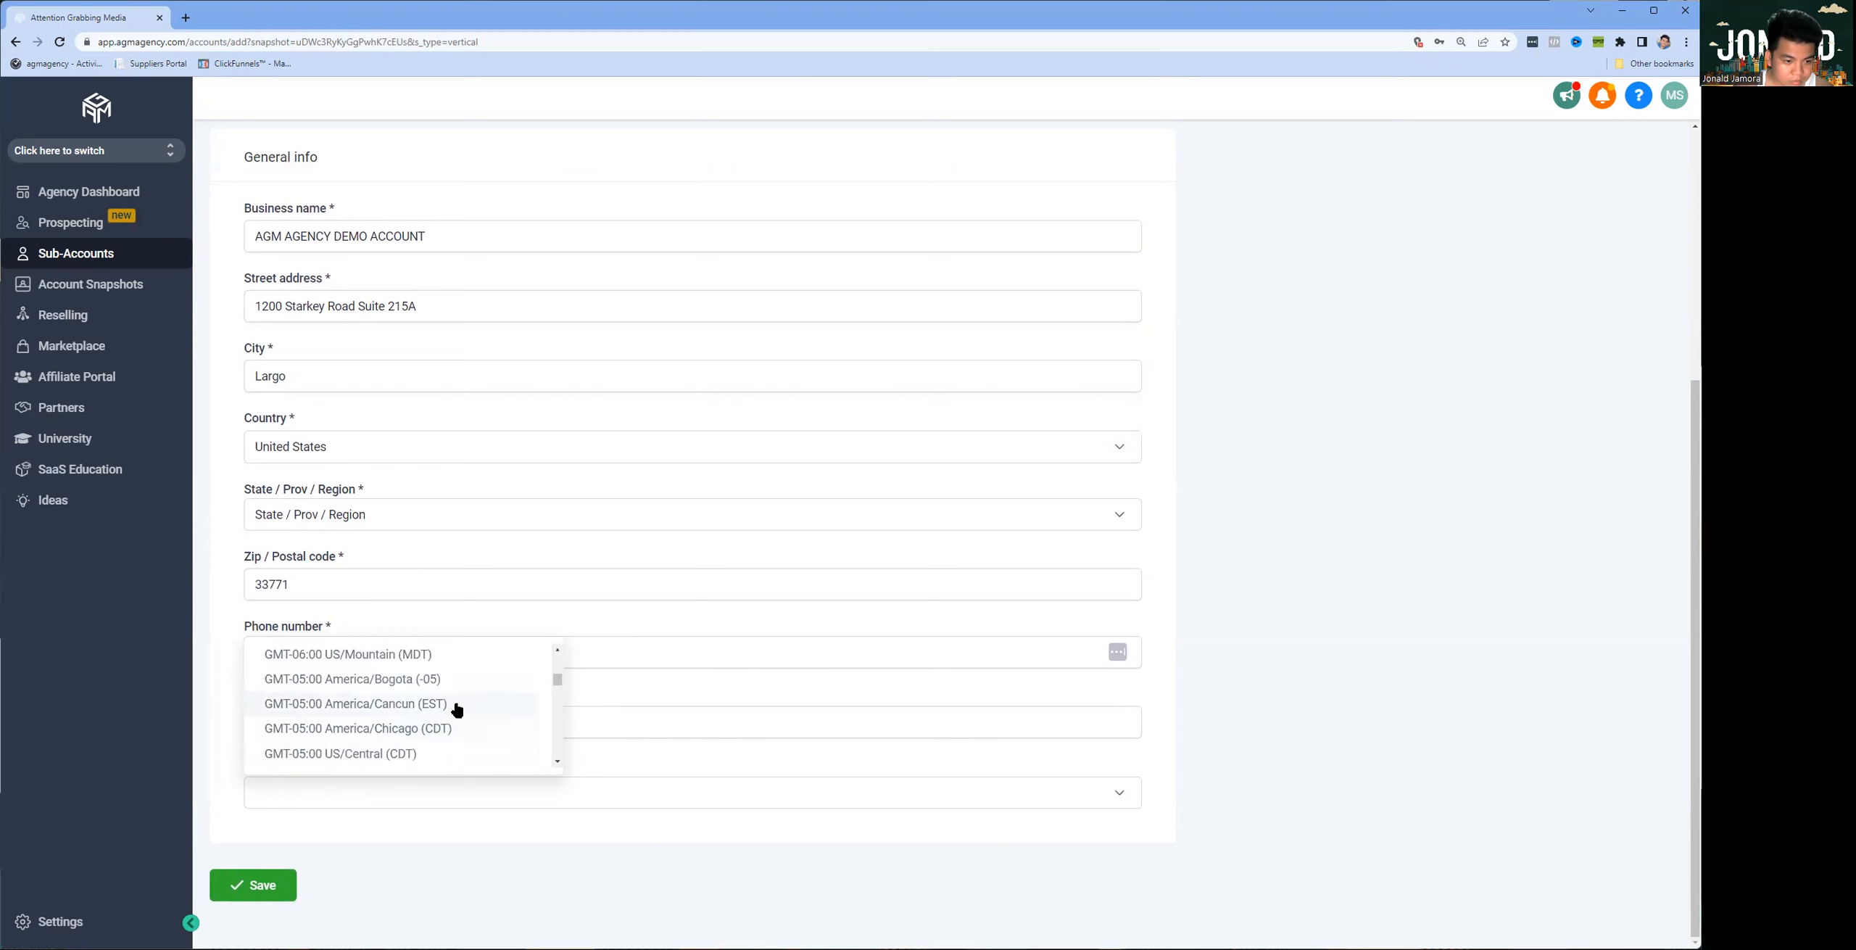
left_click(457, 705)
left_click(290, 881)
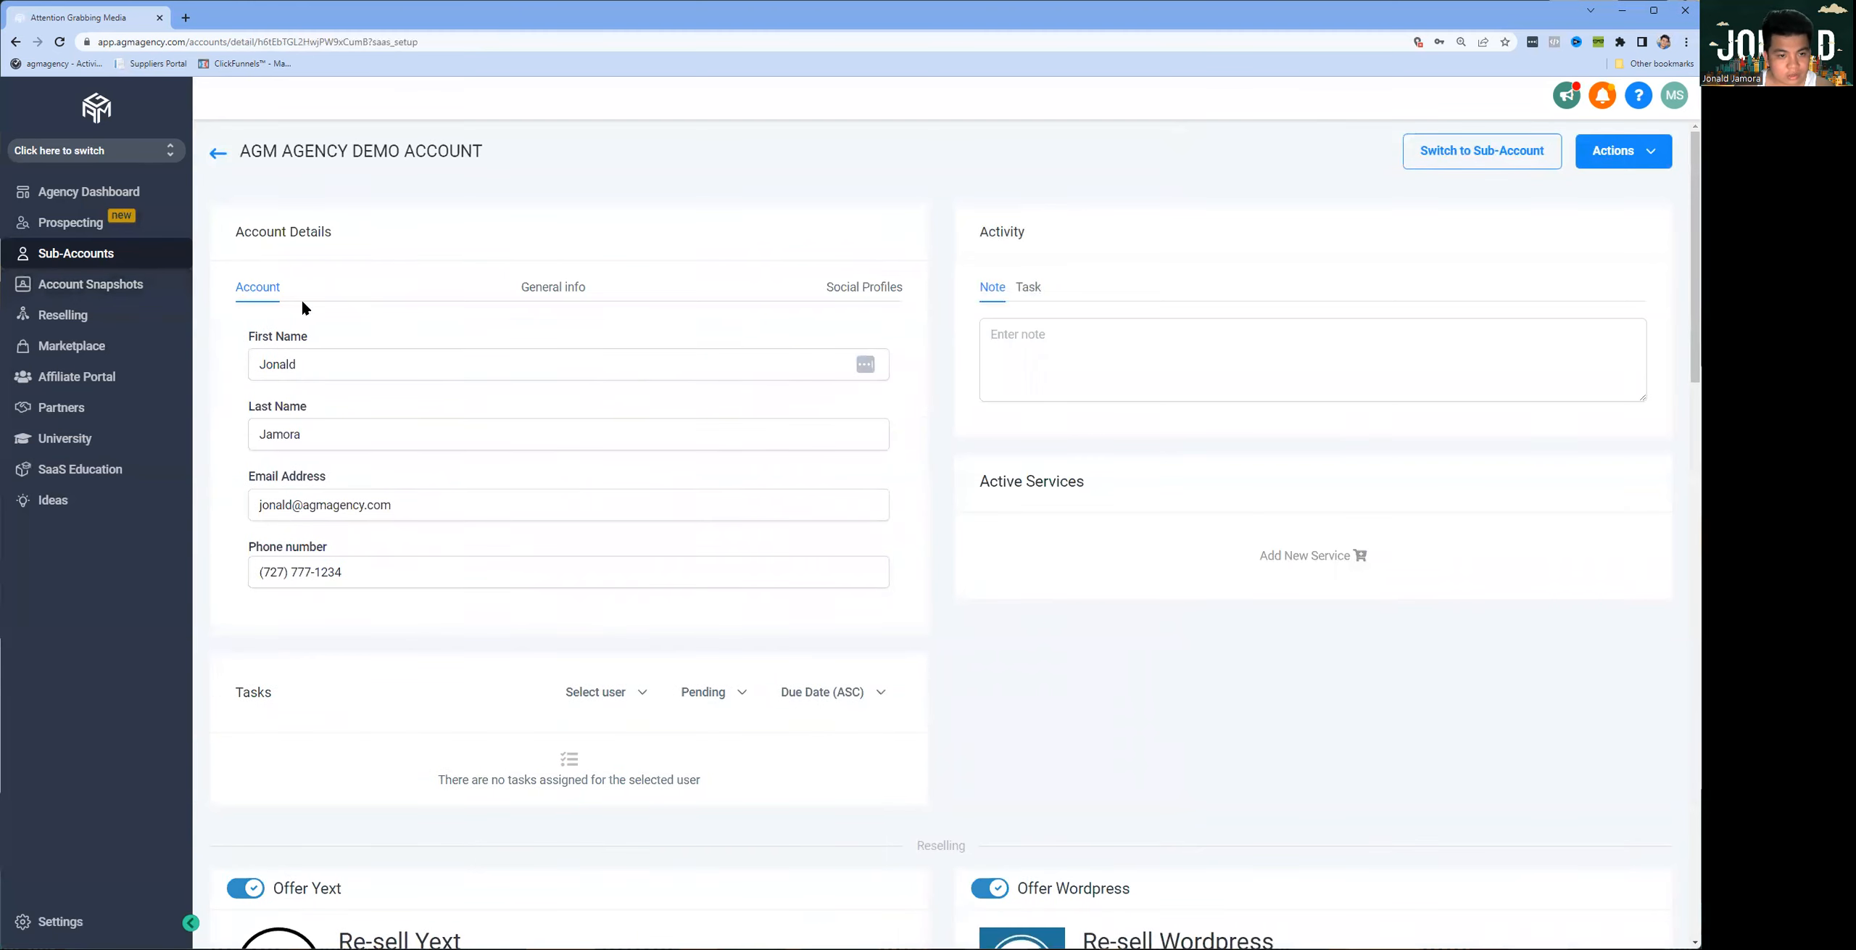
Step: Review the new sub-account's general info and the fields available for its social profiles
left_click(551, 287)
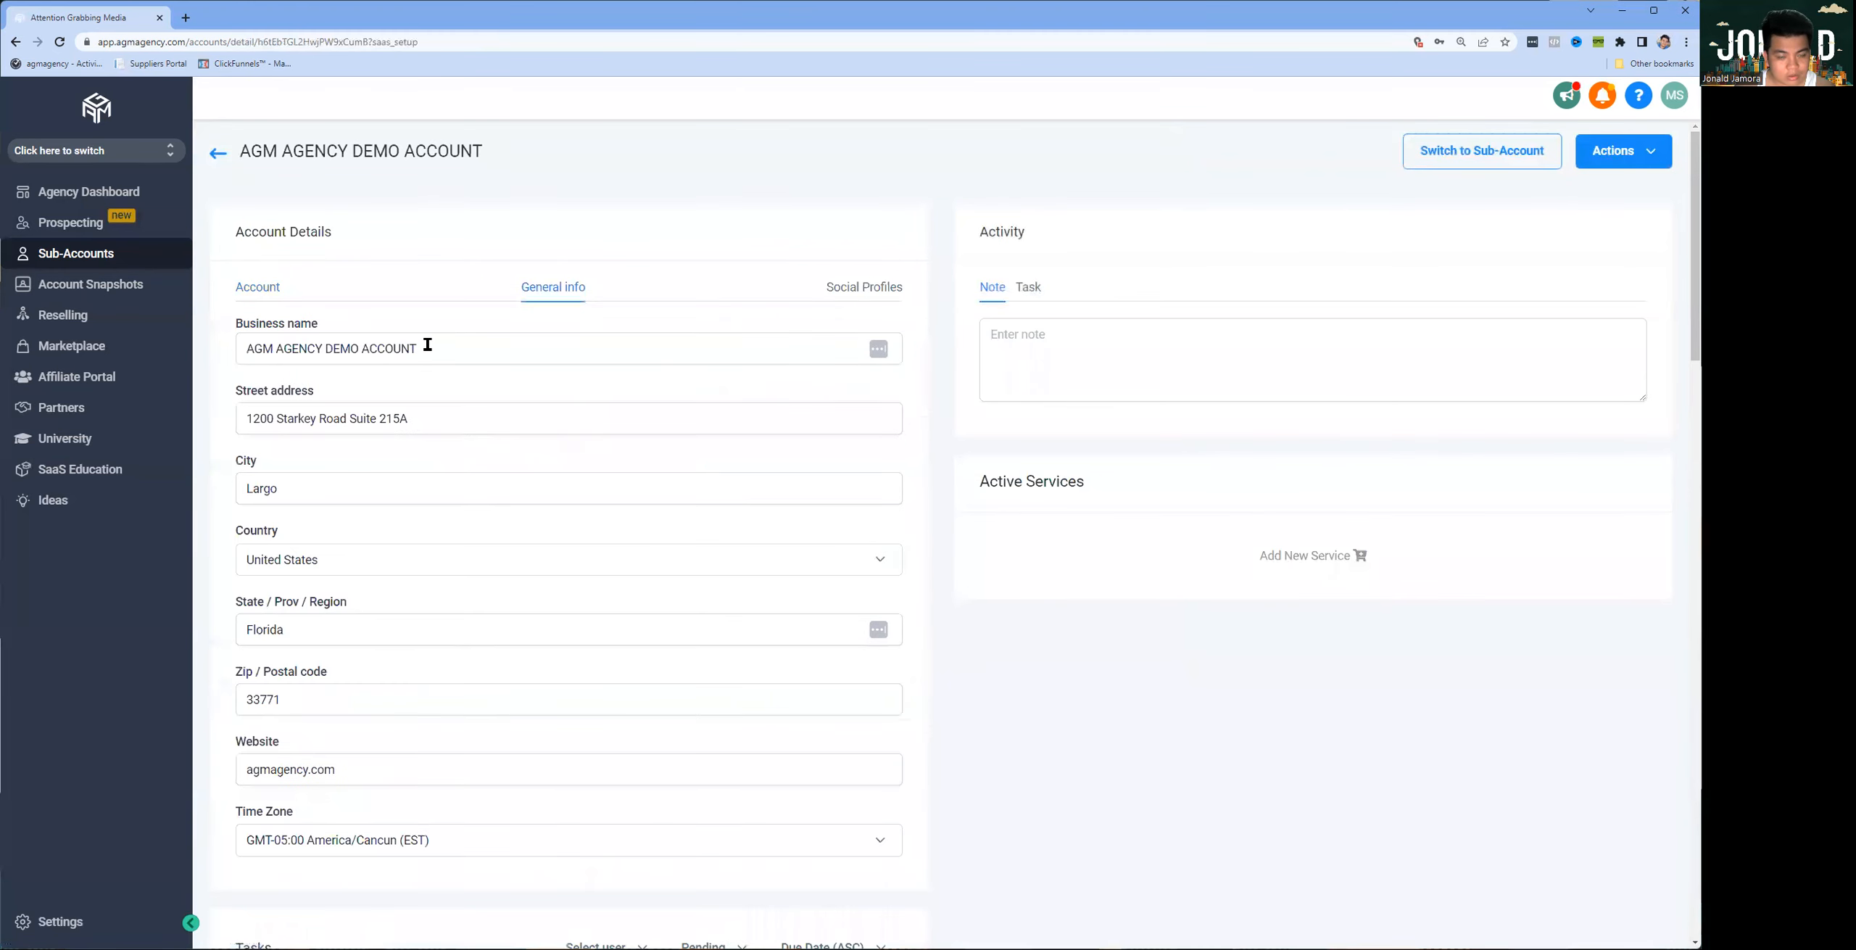
scroll(551, 625, "down", 3)
scroll(582, 611, "up", 3)
left_click(860, 288)
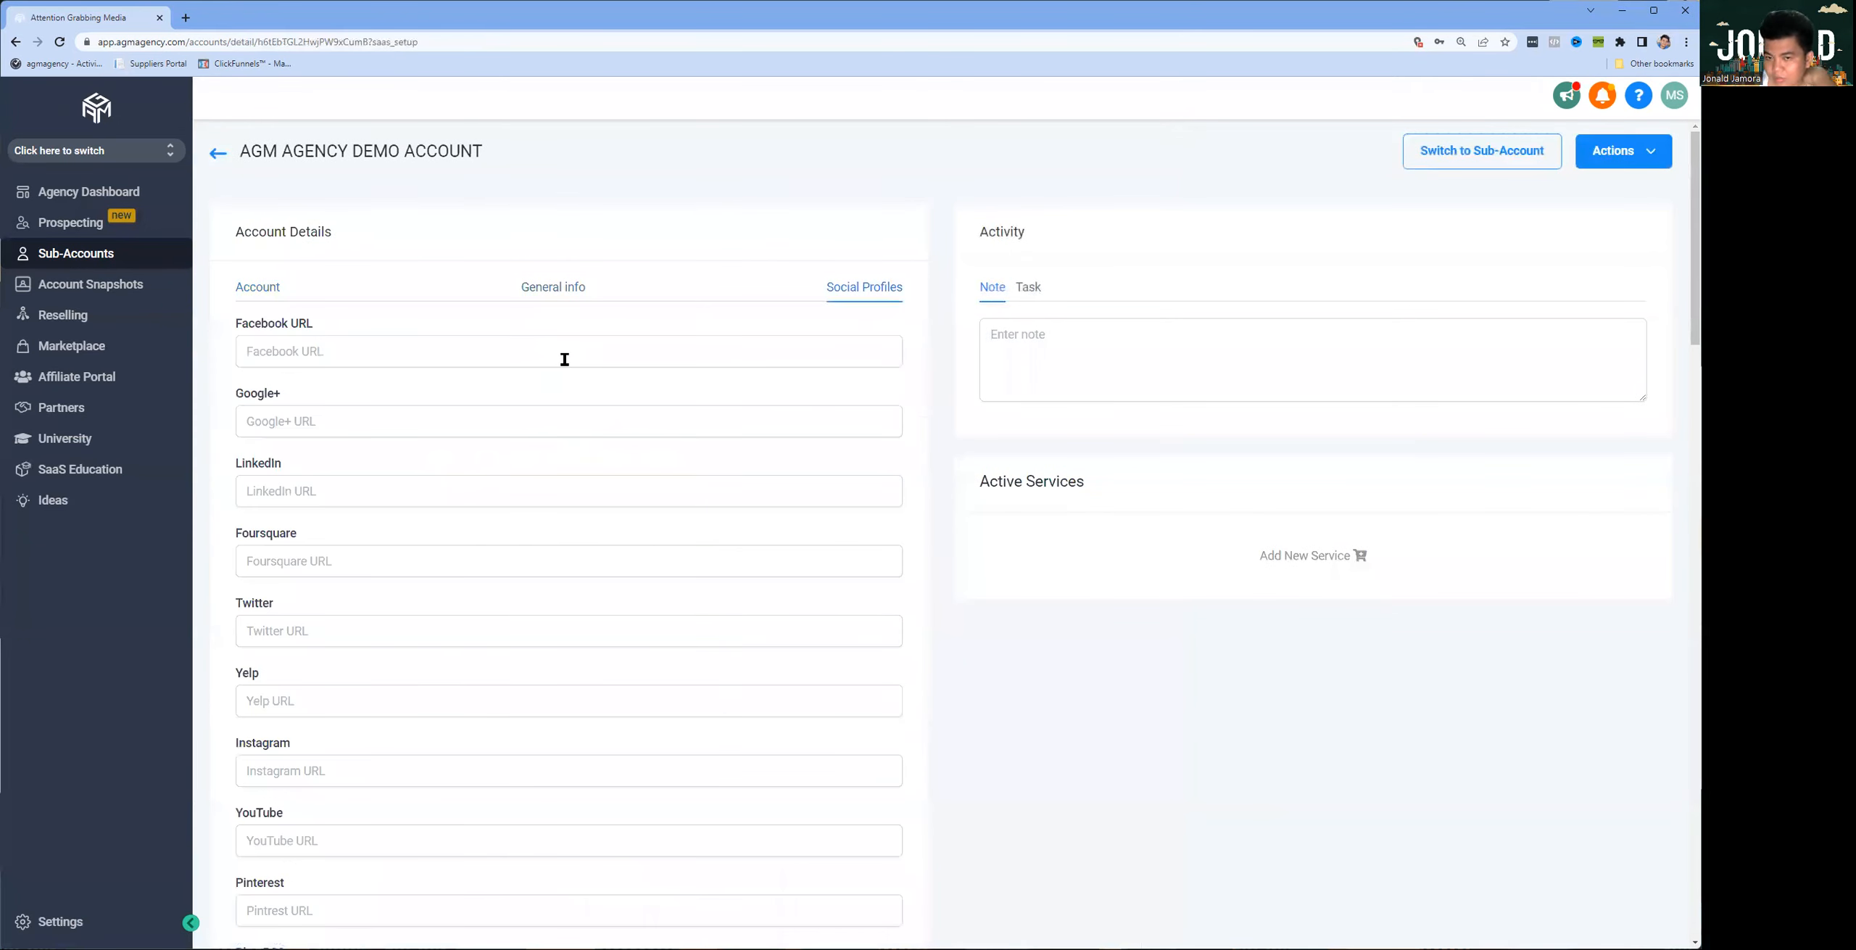
left_click(316, 361)
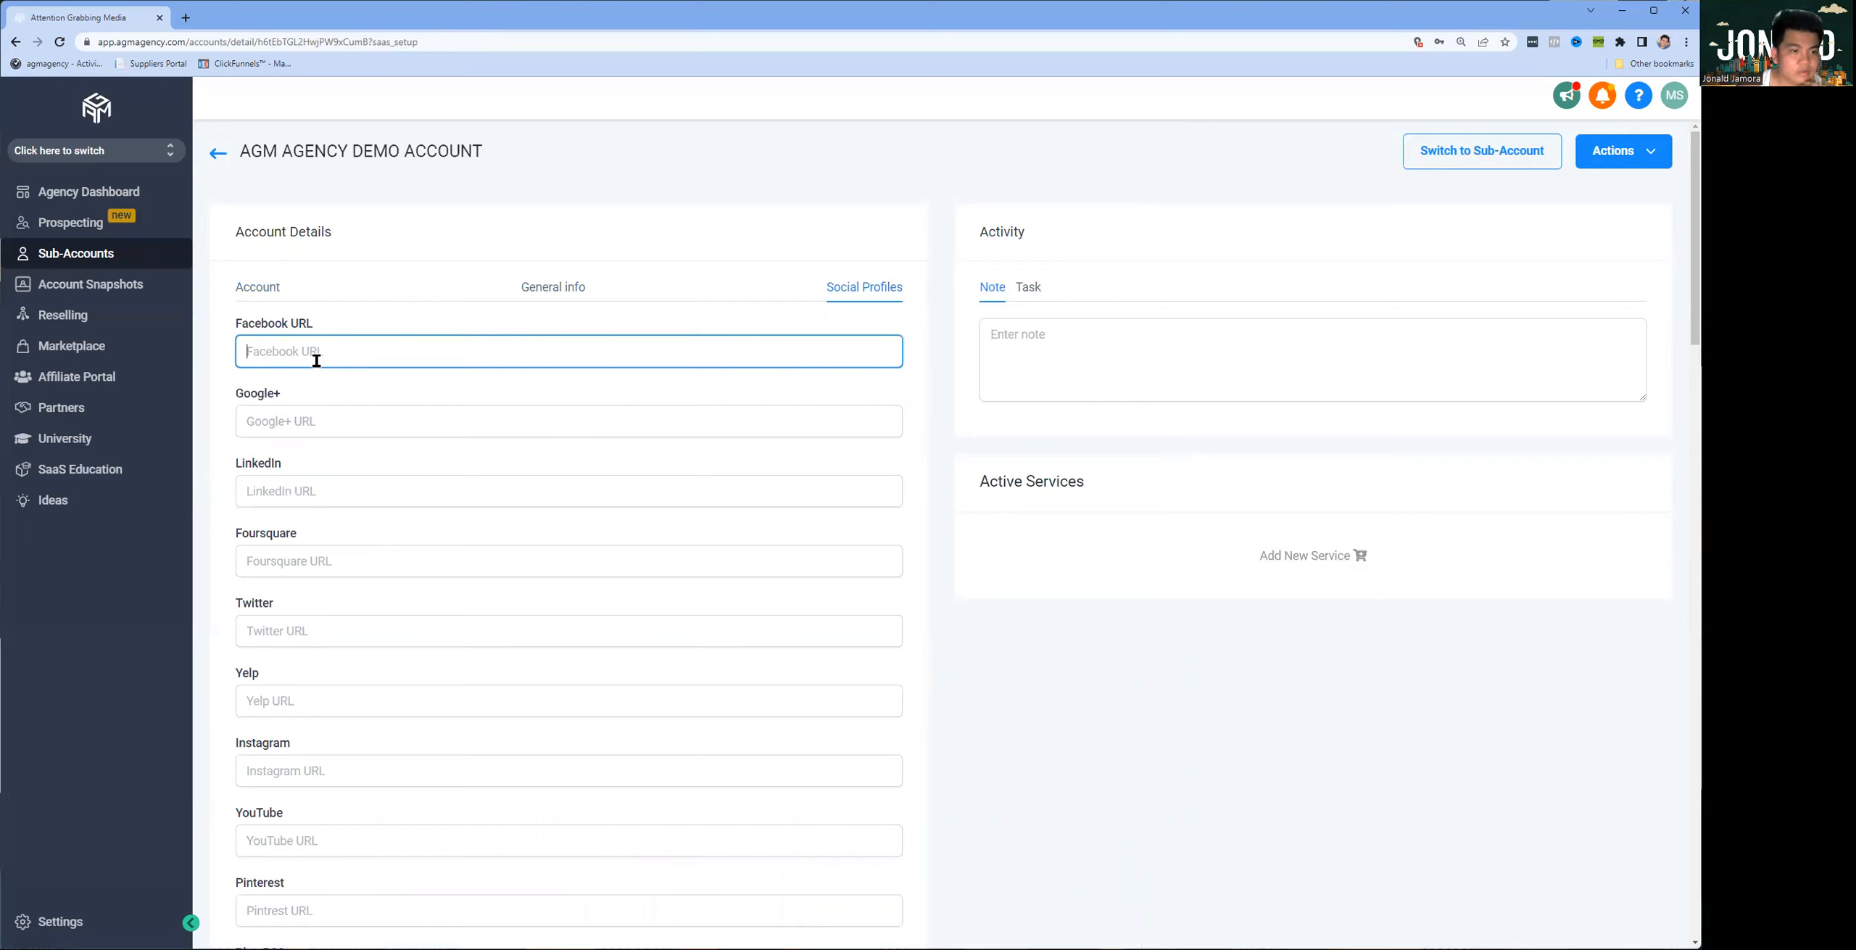
left_click(300, 434)
left_click(301, 488)
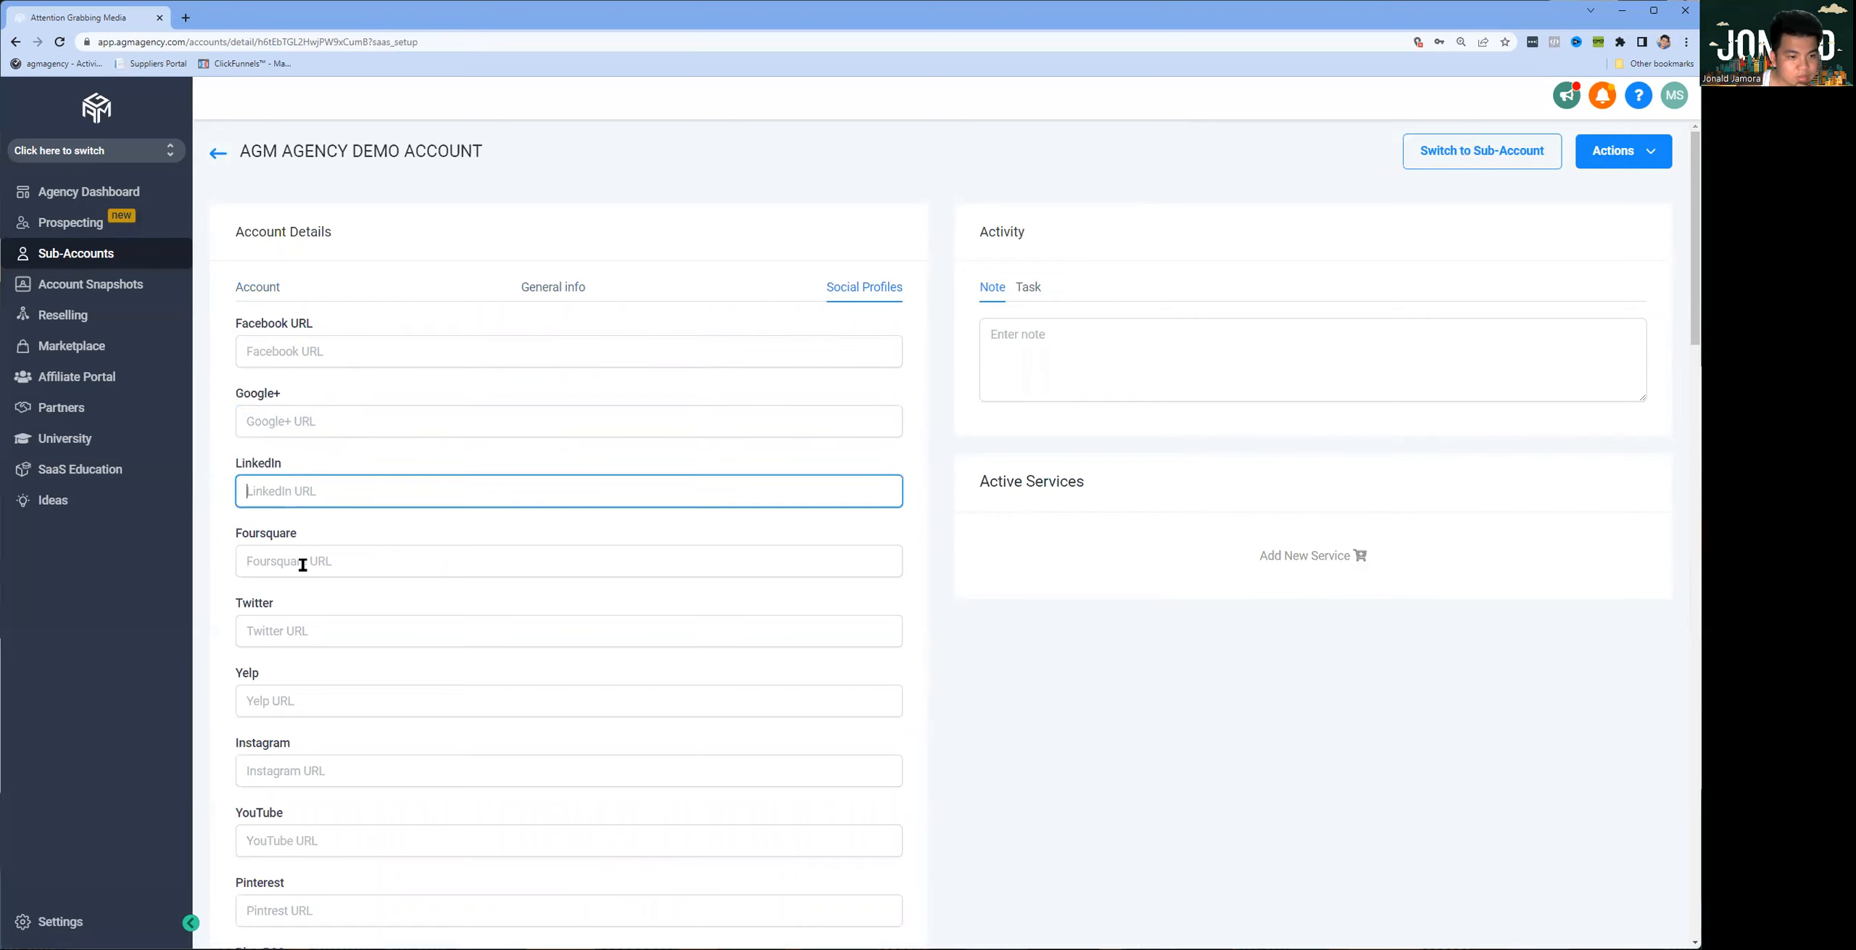
left_click(298, 562)
scroll(448, 588, "down", 3)
scroll(464, 576, "down", 5)
scroll(483, 568, "up", 5)
scroll(511, 564, "up", 2)
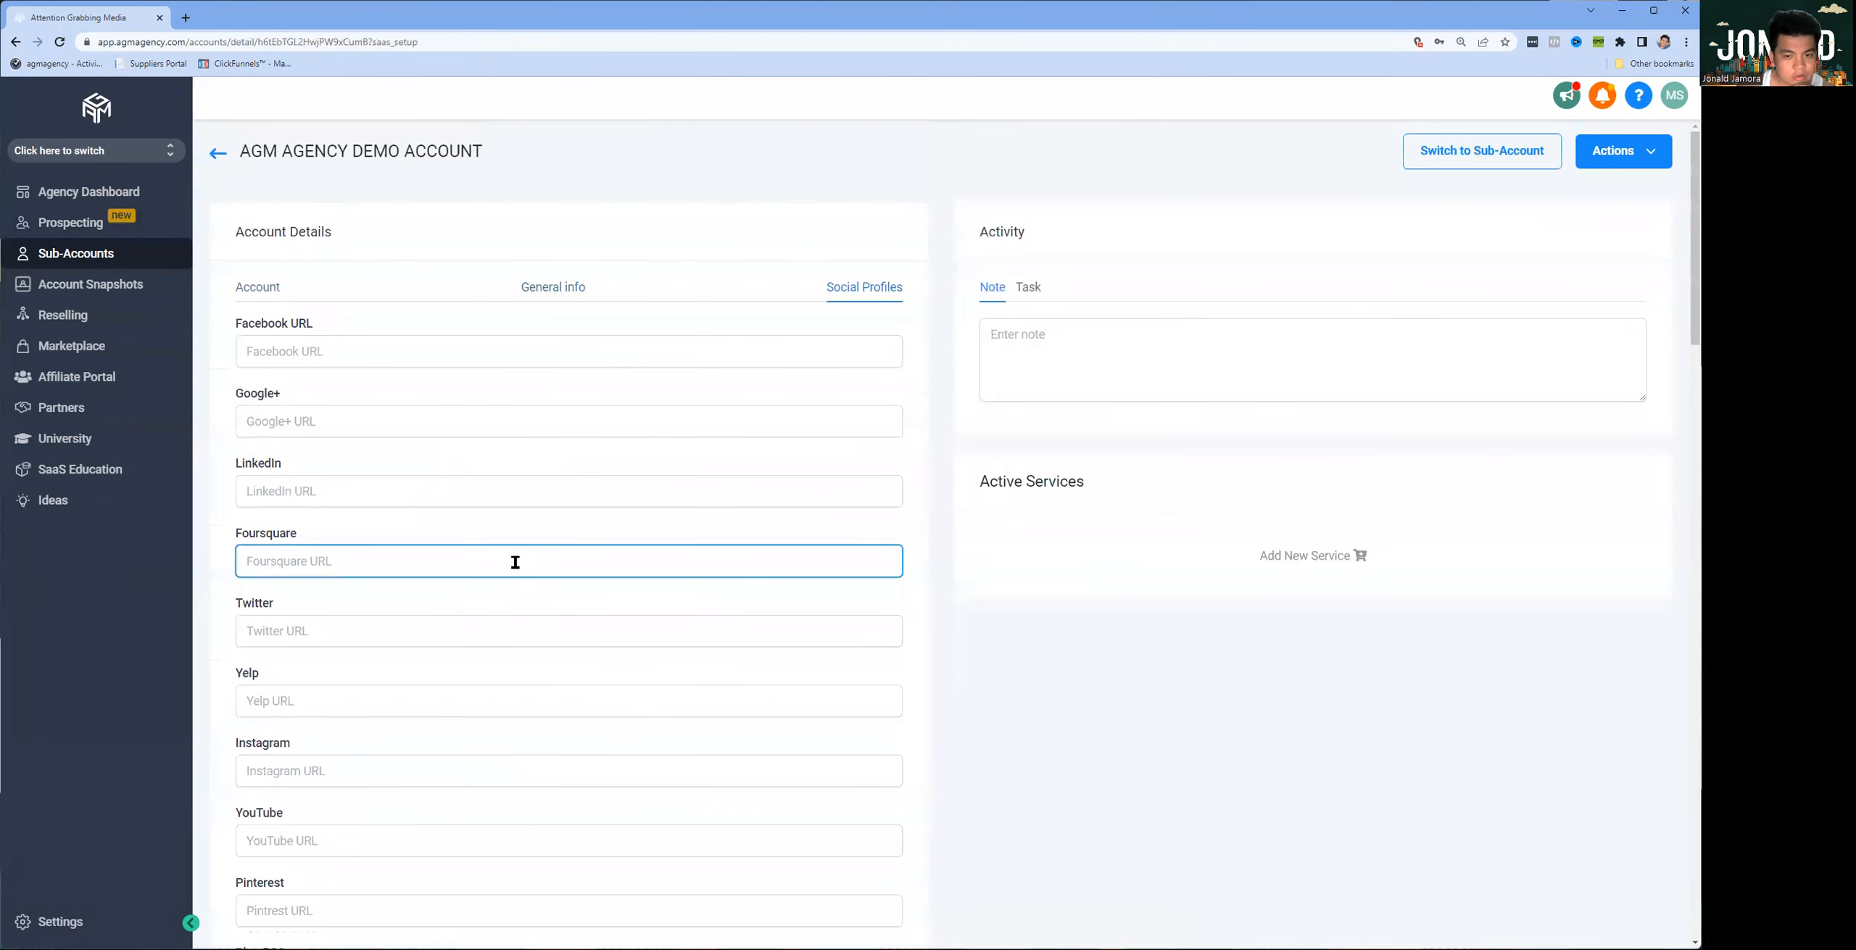
scroll(530, 562, "down", 10)
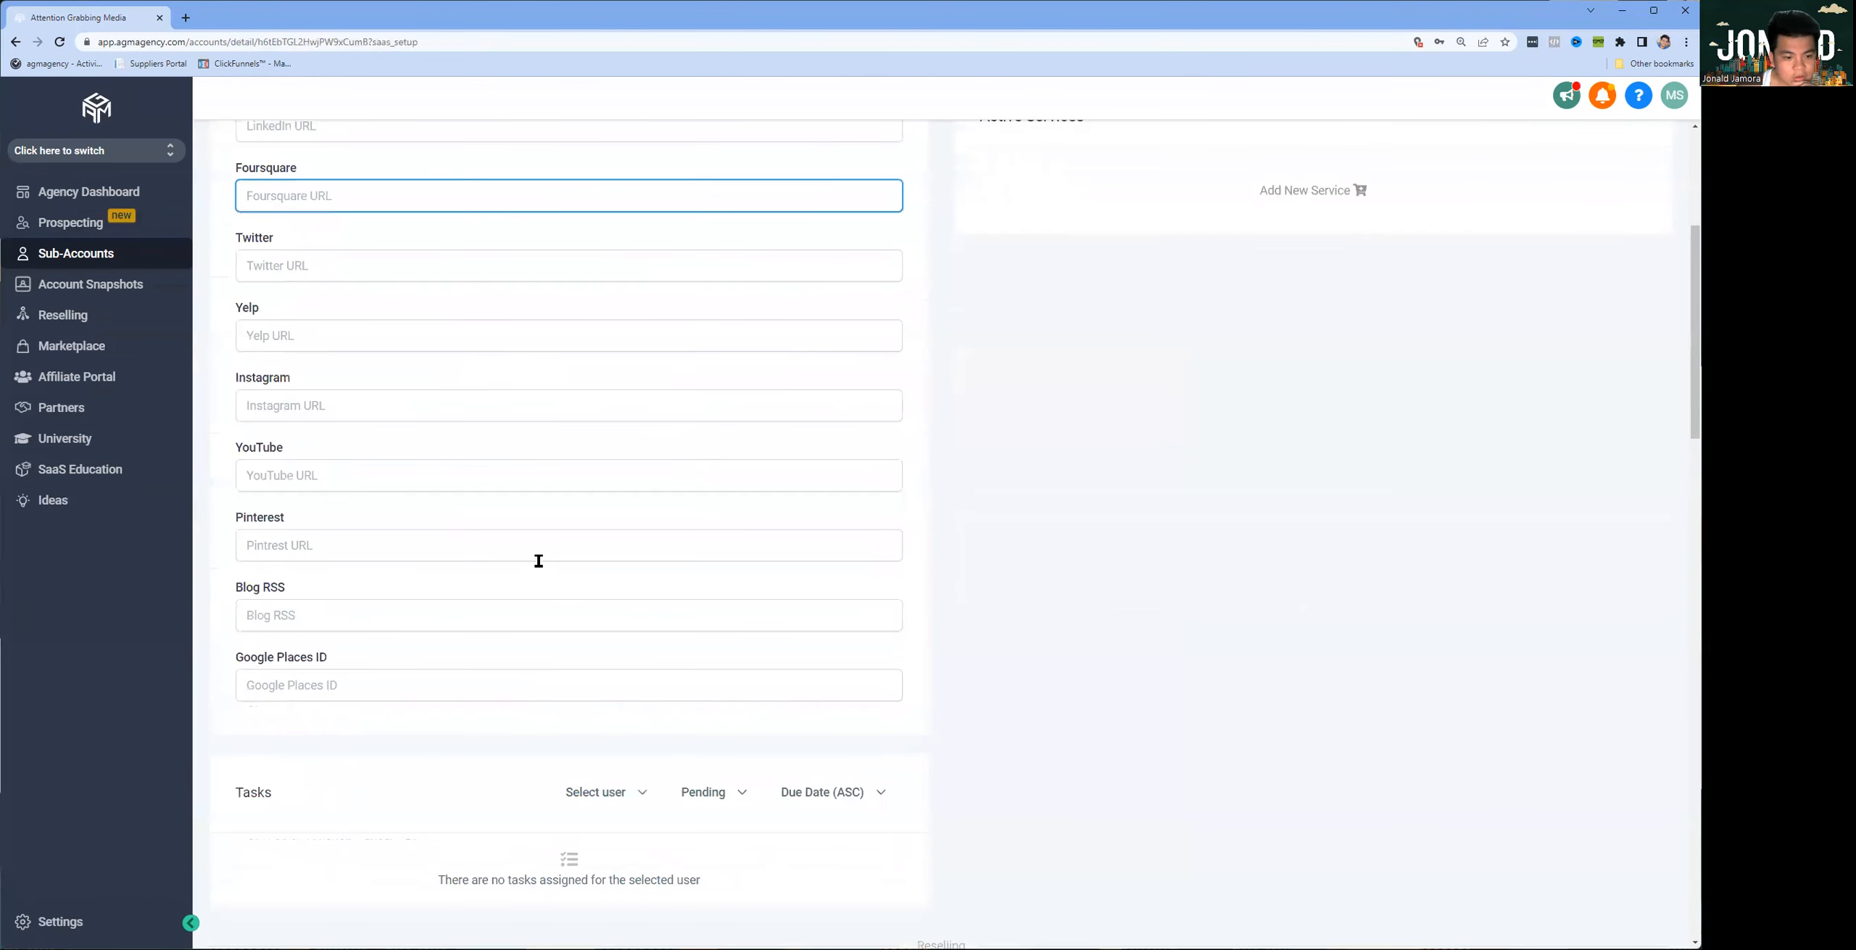
scroll(1069, 506, "up", 10)
scroll(725, 565, "down", 10)
scroll(769, 565, "up", 10)
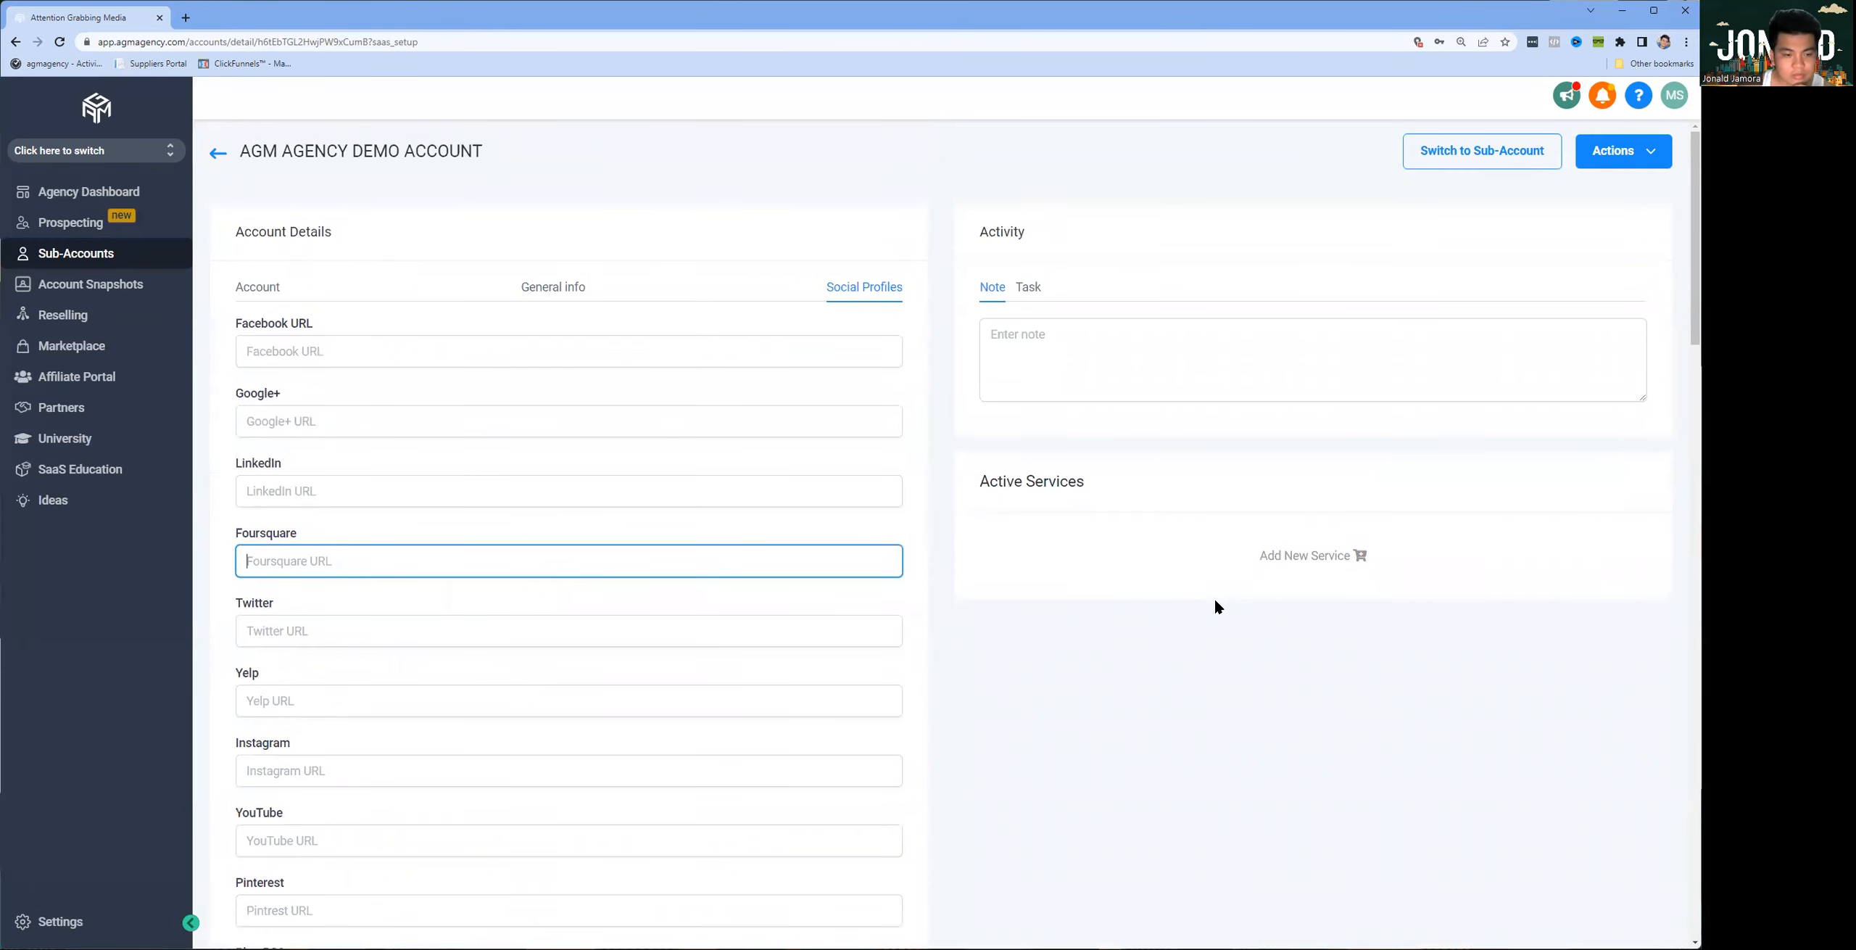
Step: Turn off the Yext and Wordpress reselling offers for the sub-account
scroll(1216, 606, "down", 10)
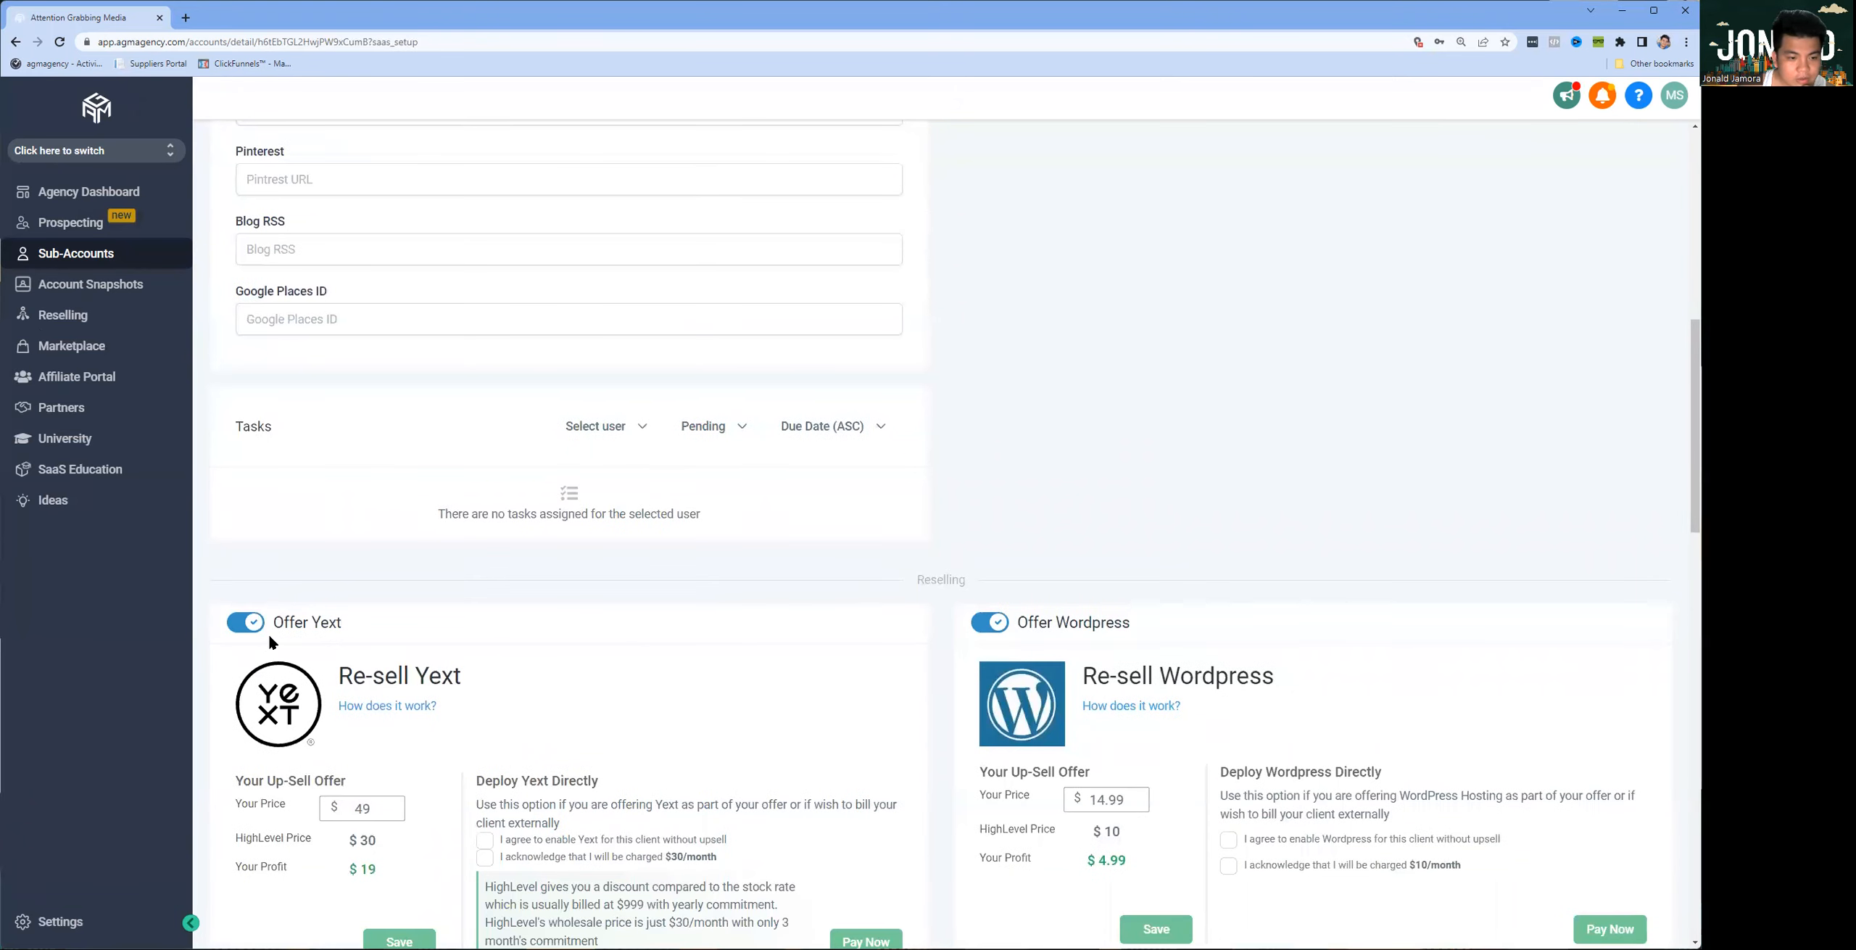
scroll(256, 652, "down", 7)
scroll(404, 482, "up", 2)
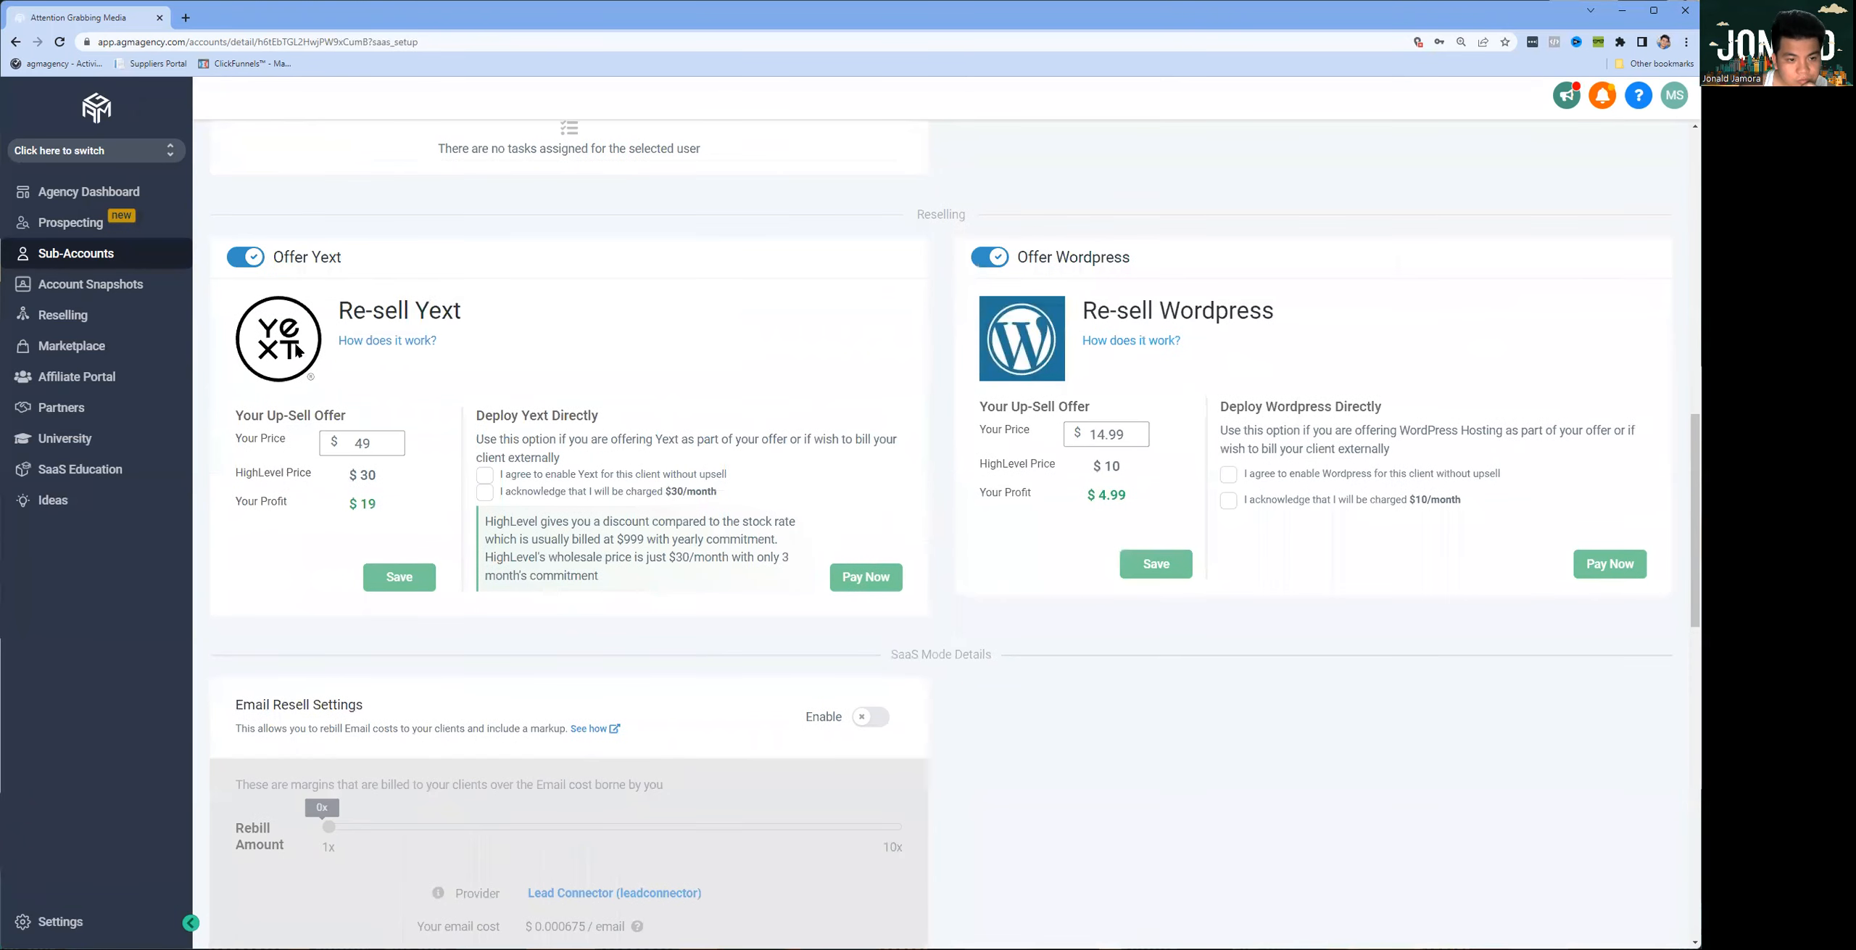
left_click(252, 263)
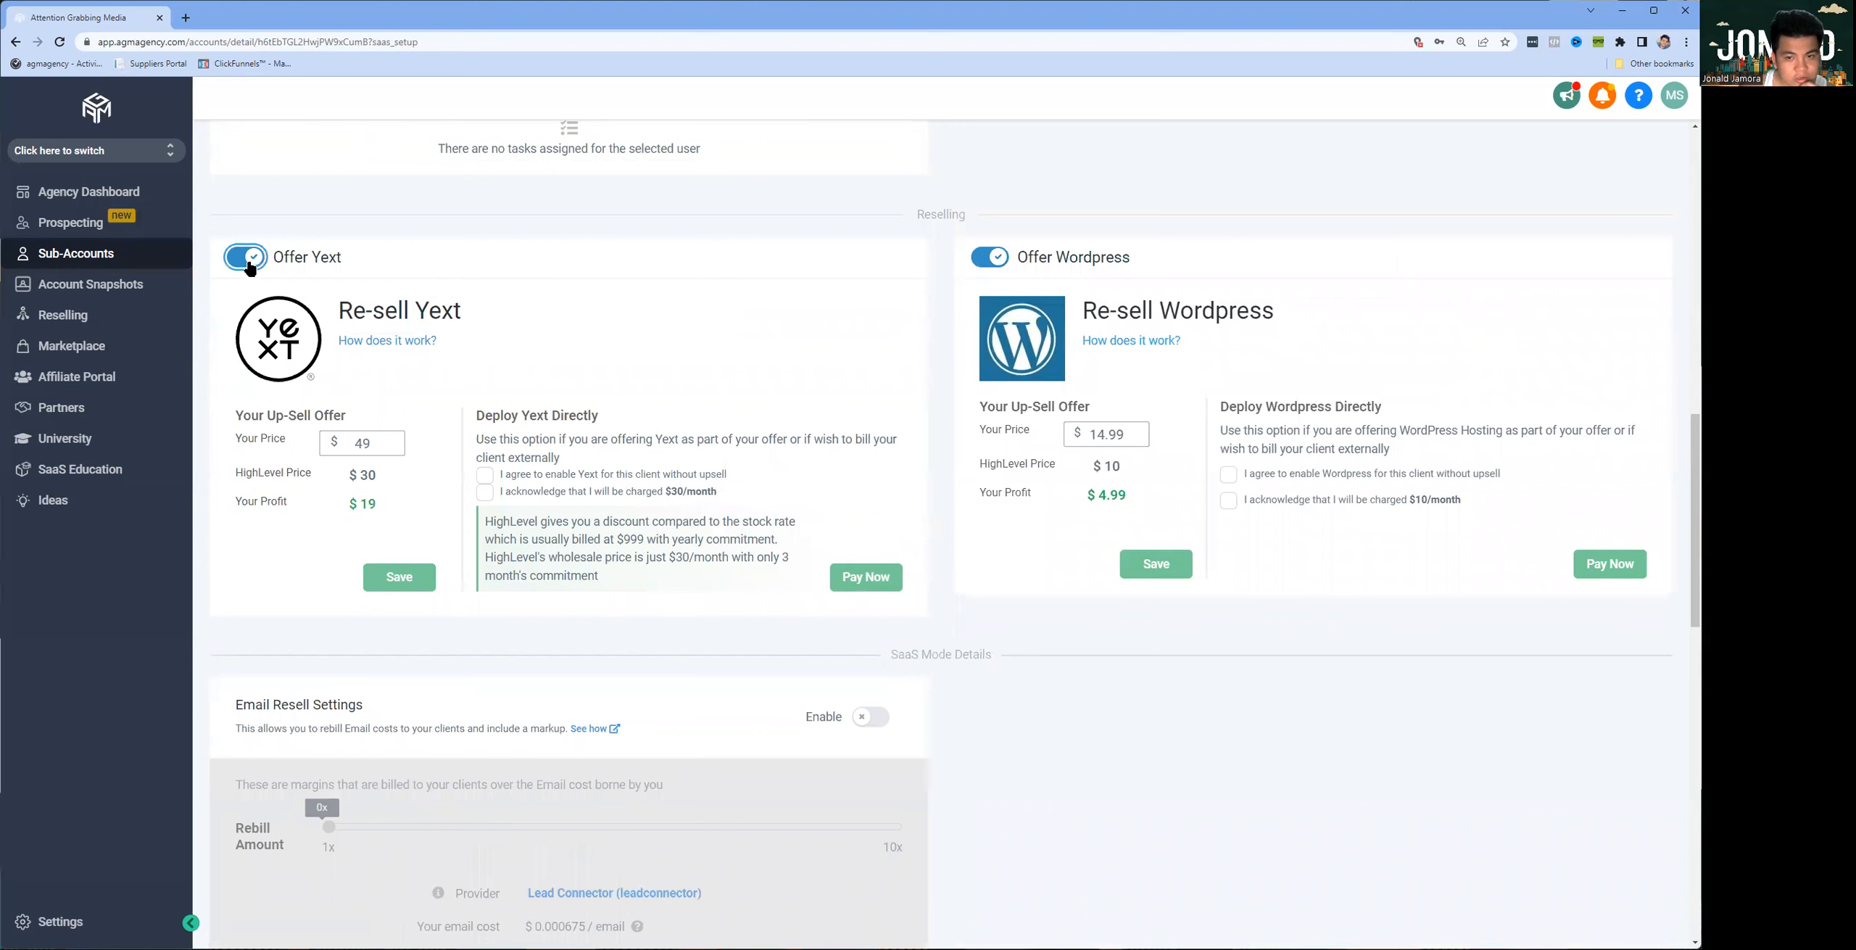
left_click(989, 257)
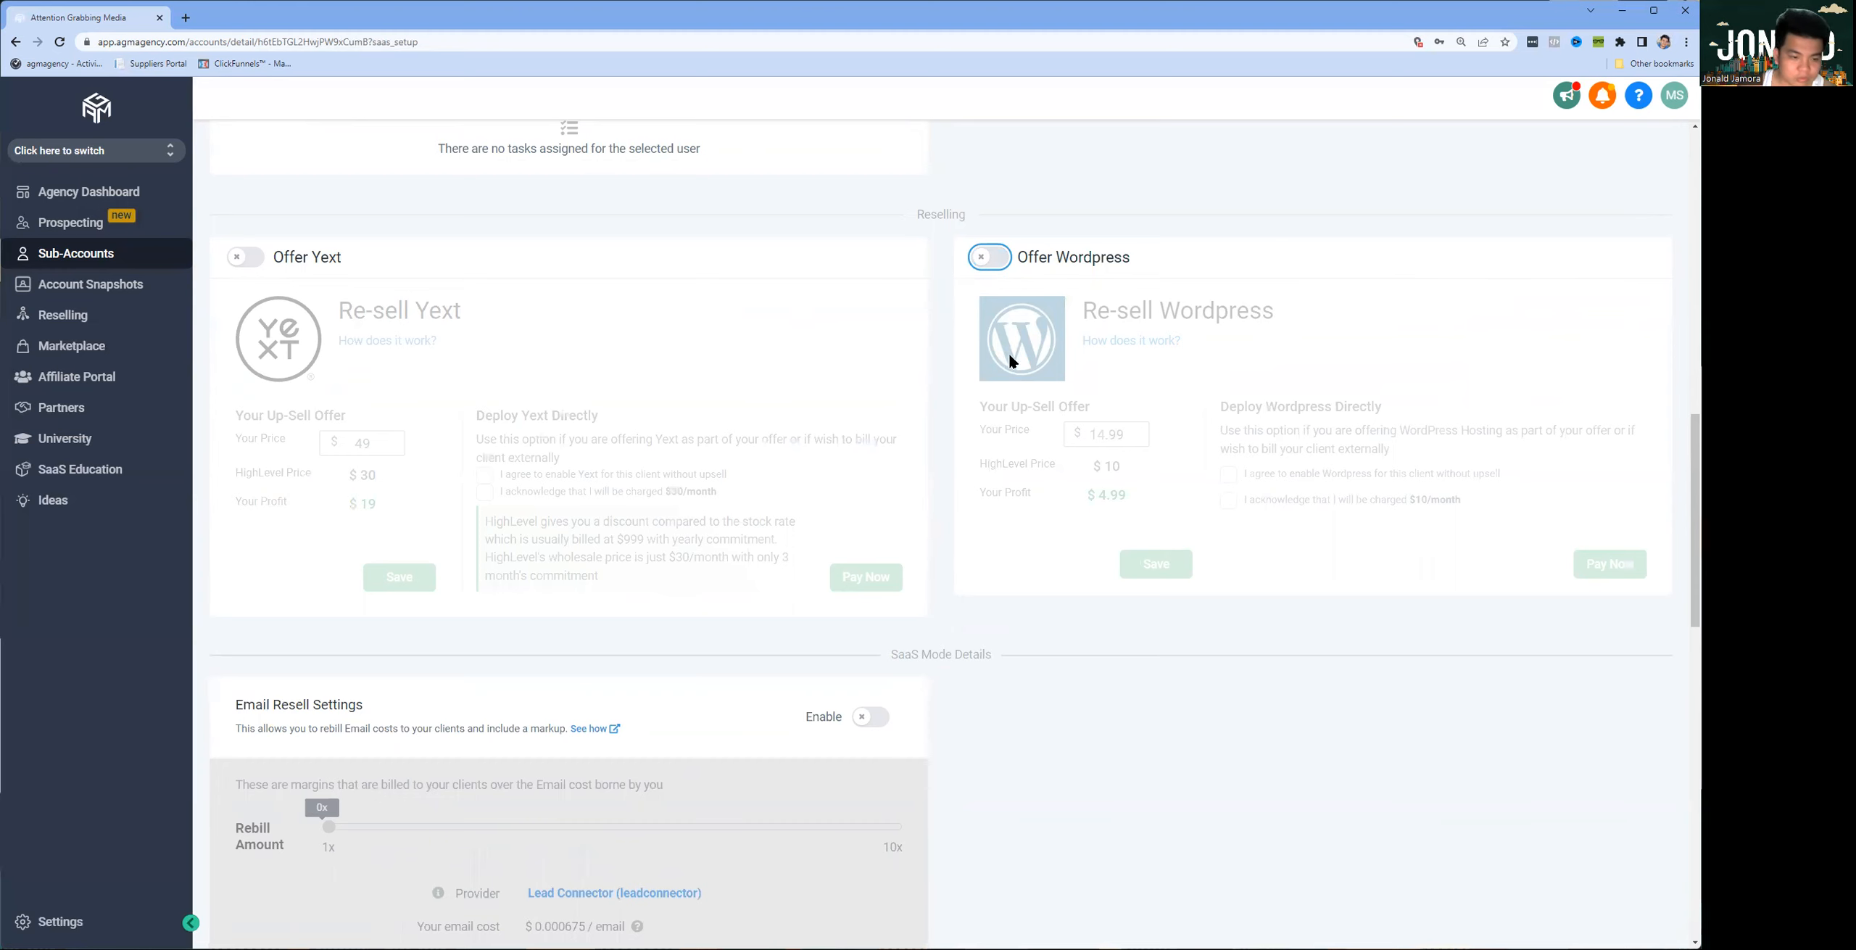
Step: Examine the SaaS mode email resell settings and the sub-account's email limit, usage and unlock conditions
scroll(1018, 428, "down", 5)
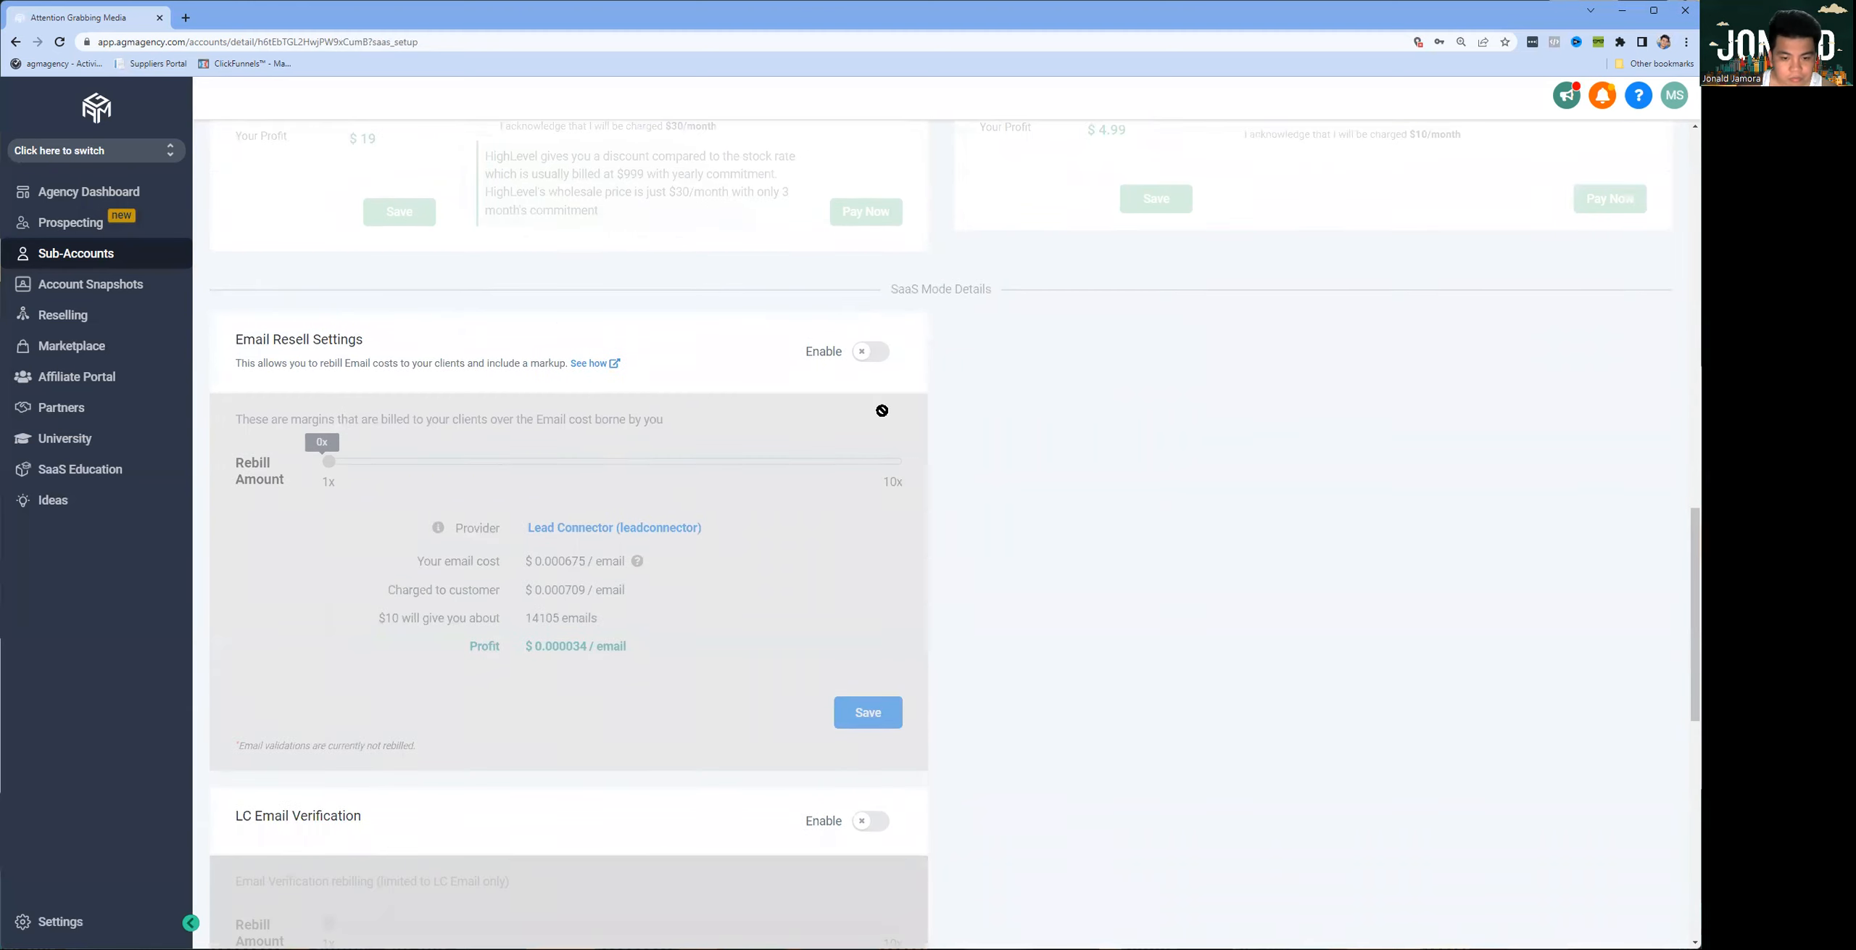
scroll(875, 413, "down", 5)
scroll(875, 431, "up", 5)
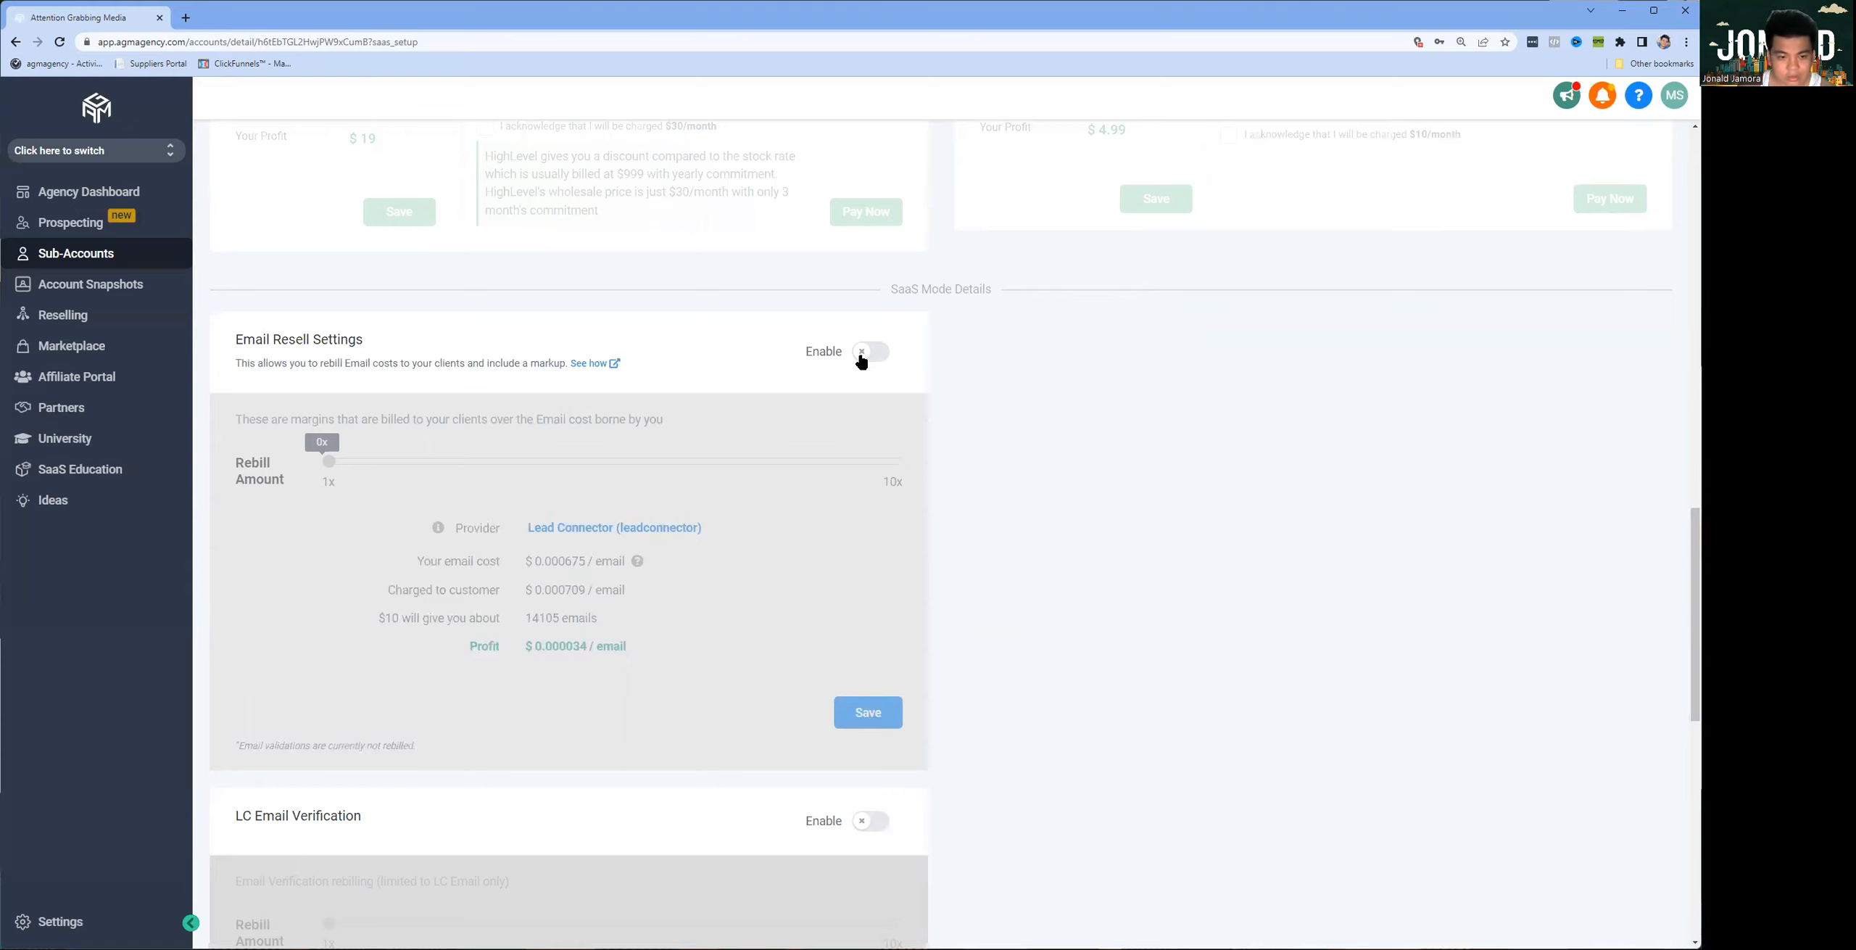
scroll(856, 377, "down", 10)
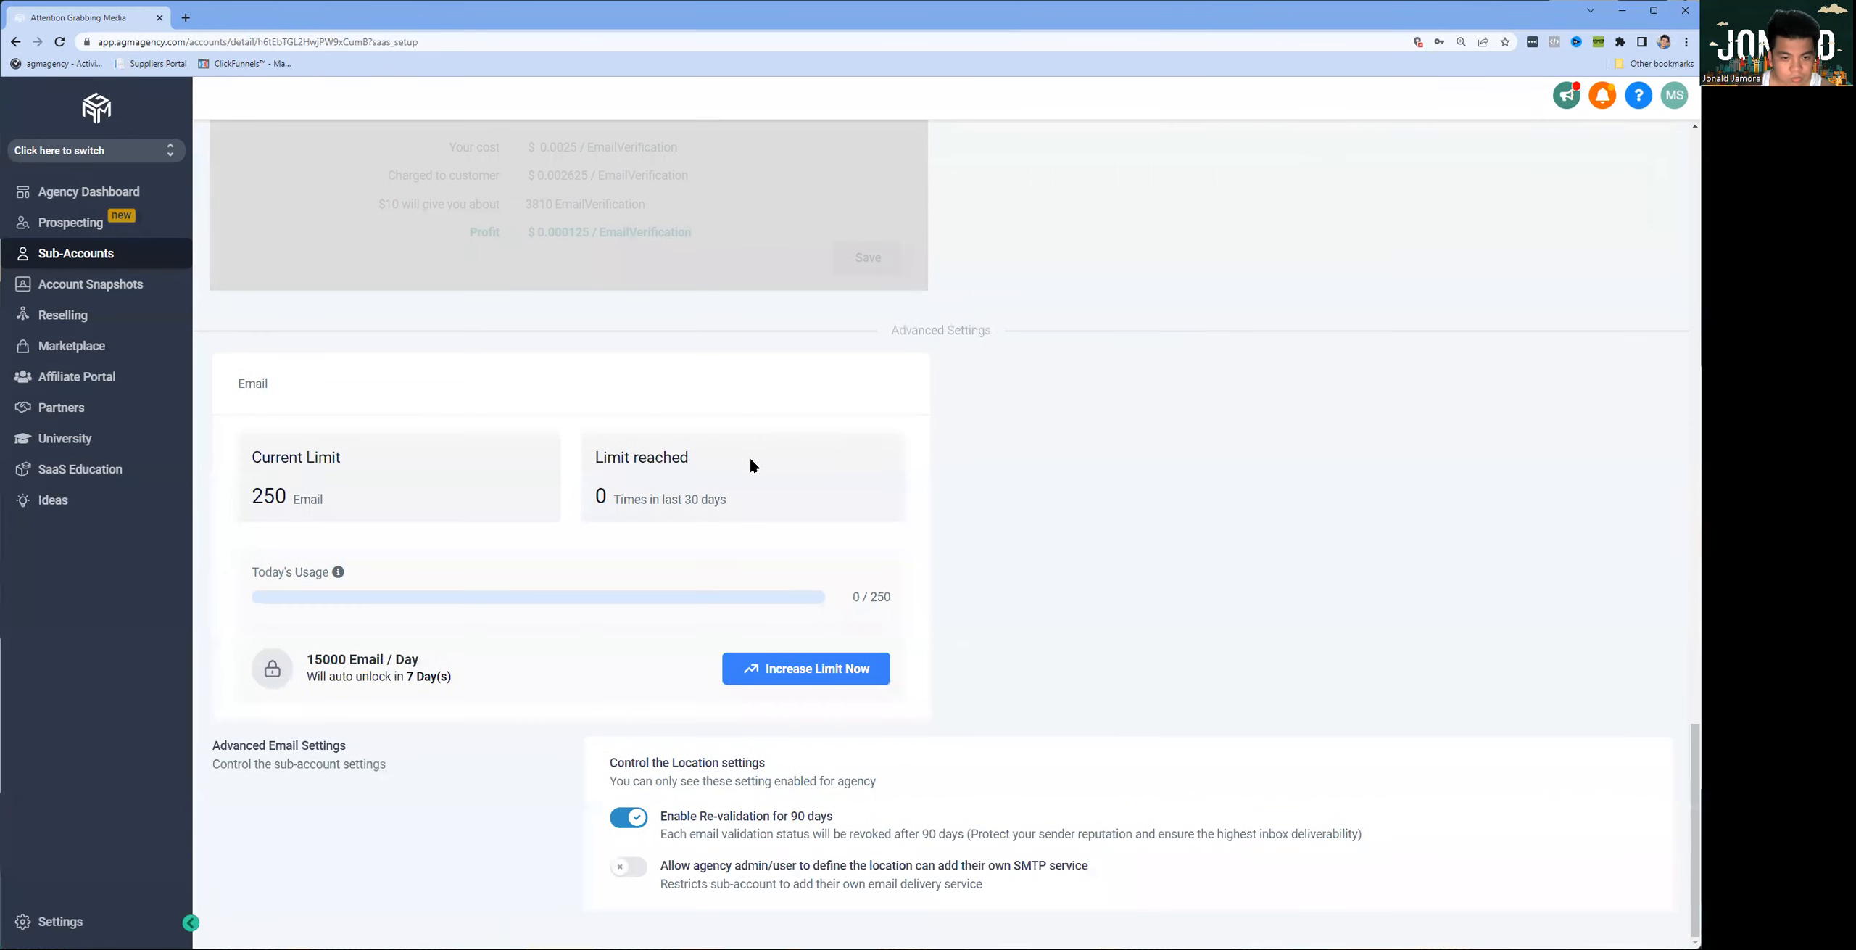
left_click_drag(253, 493, 659, 501)
left_click(324, 505)
double_click(251, 496)
double_click(621, 498)
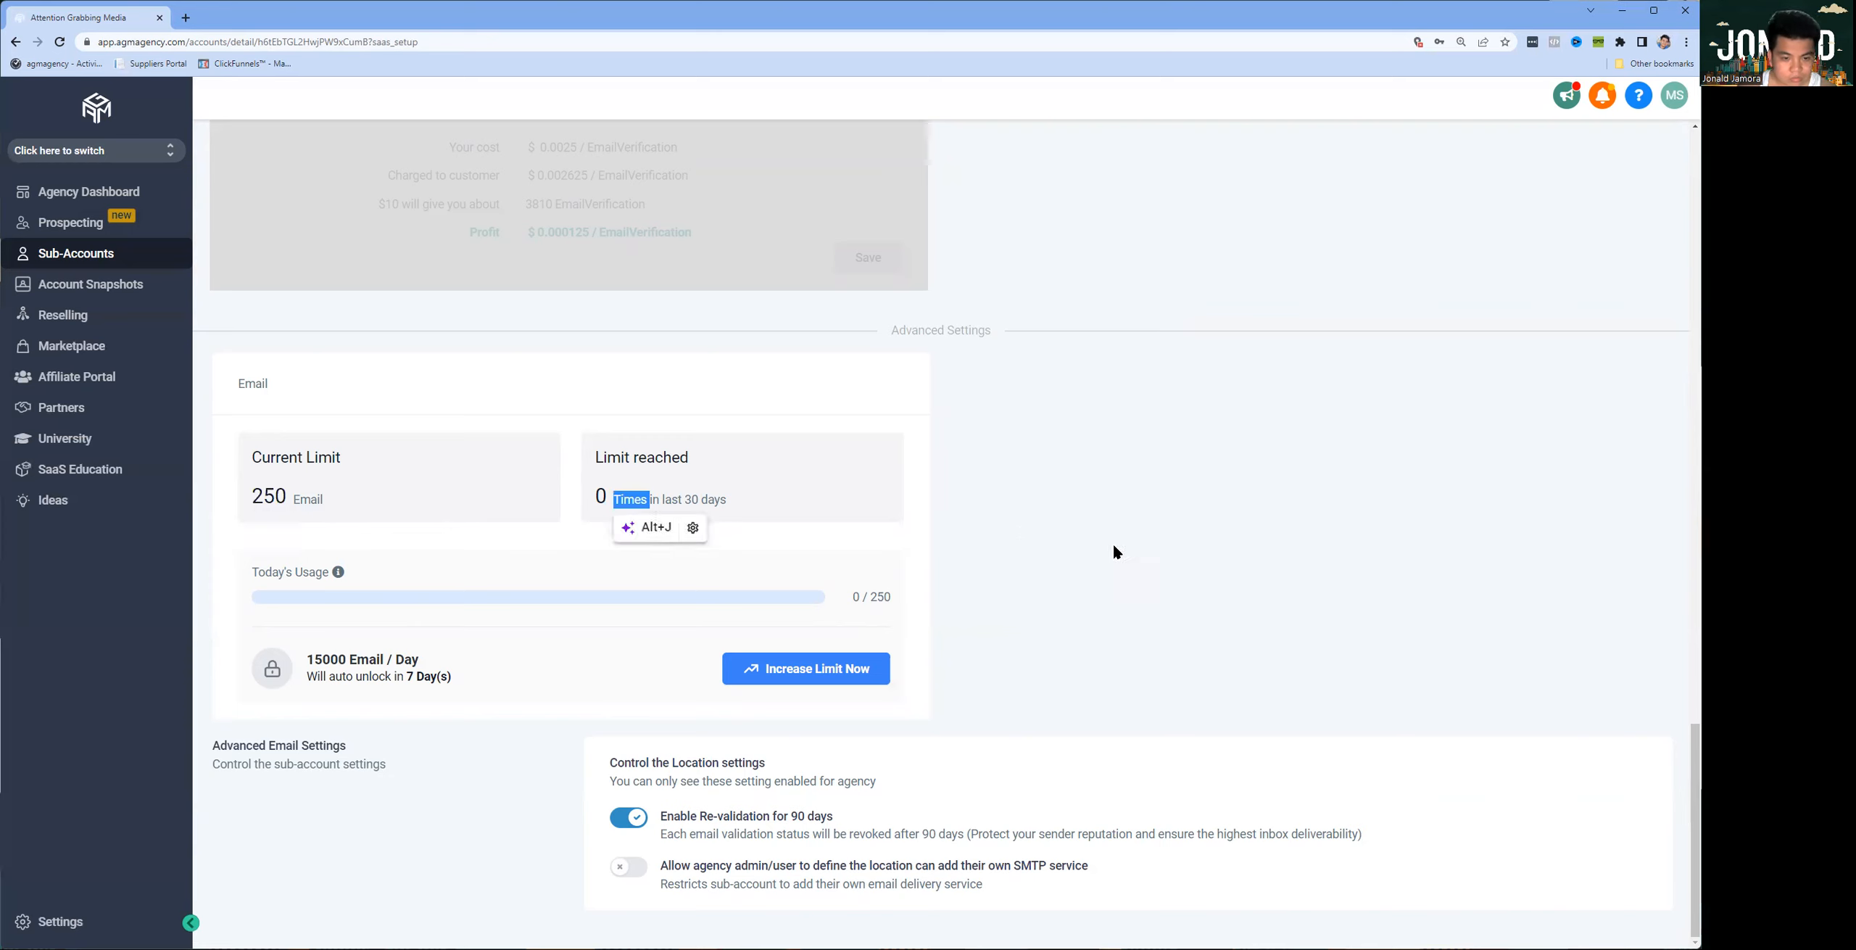
double_click(339, 655)
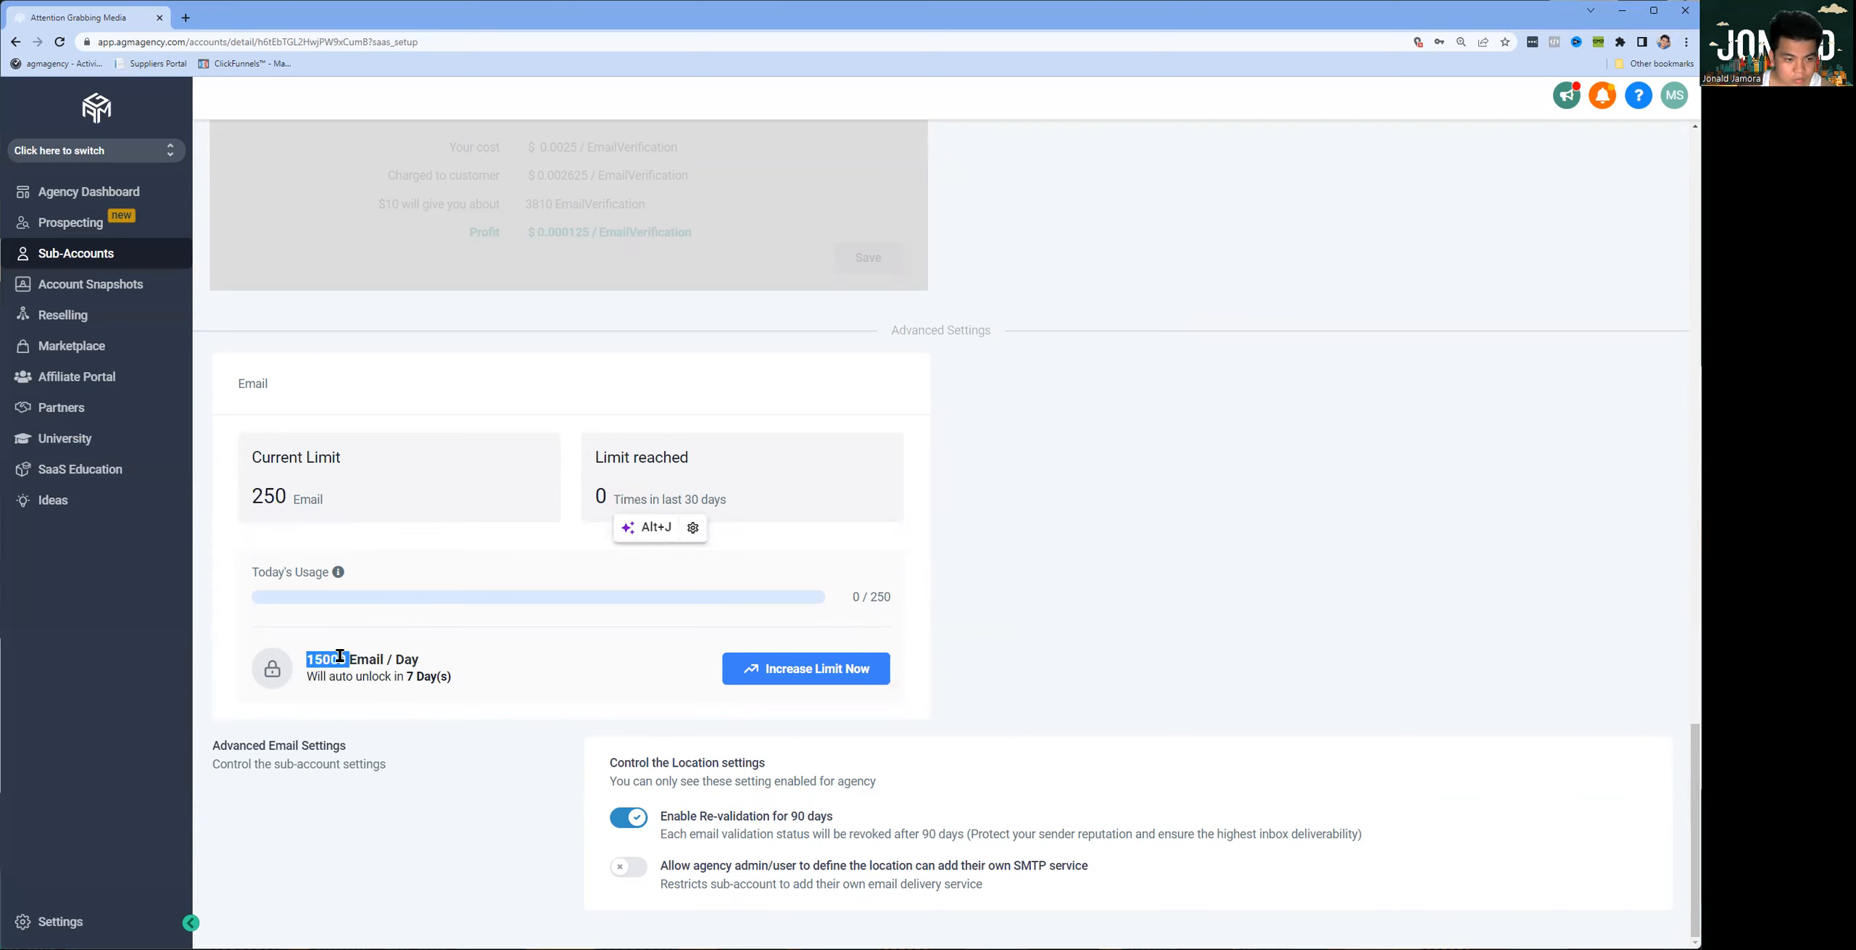
left_click(434, 847)
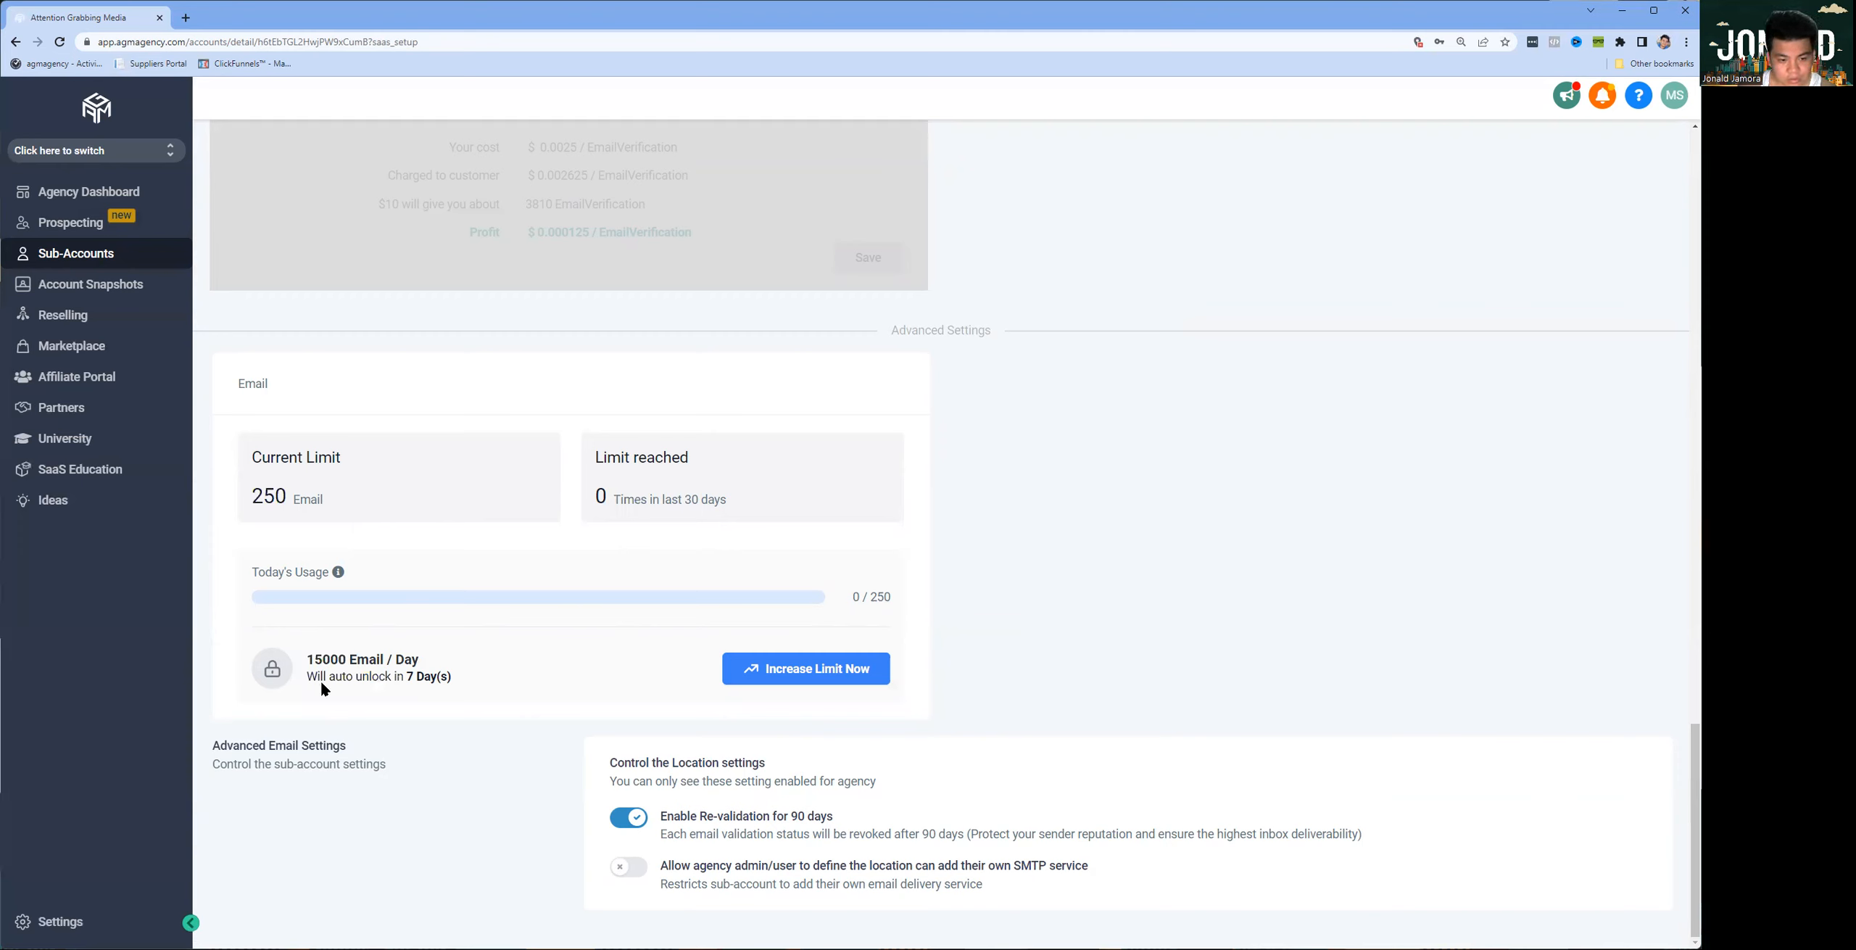
Step: Increase the sub-account's email limit to 15000 emails per day
left_click_drag(308, 678, 813, 673)
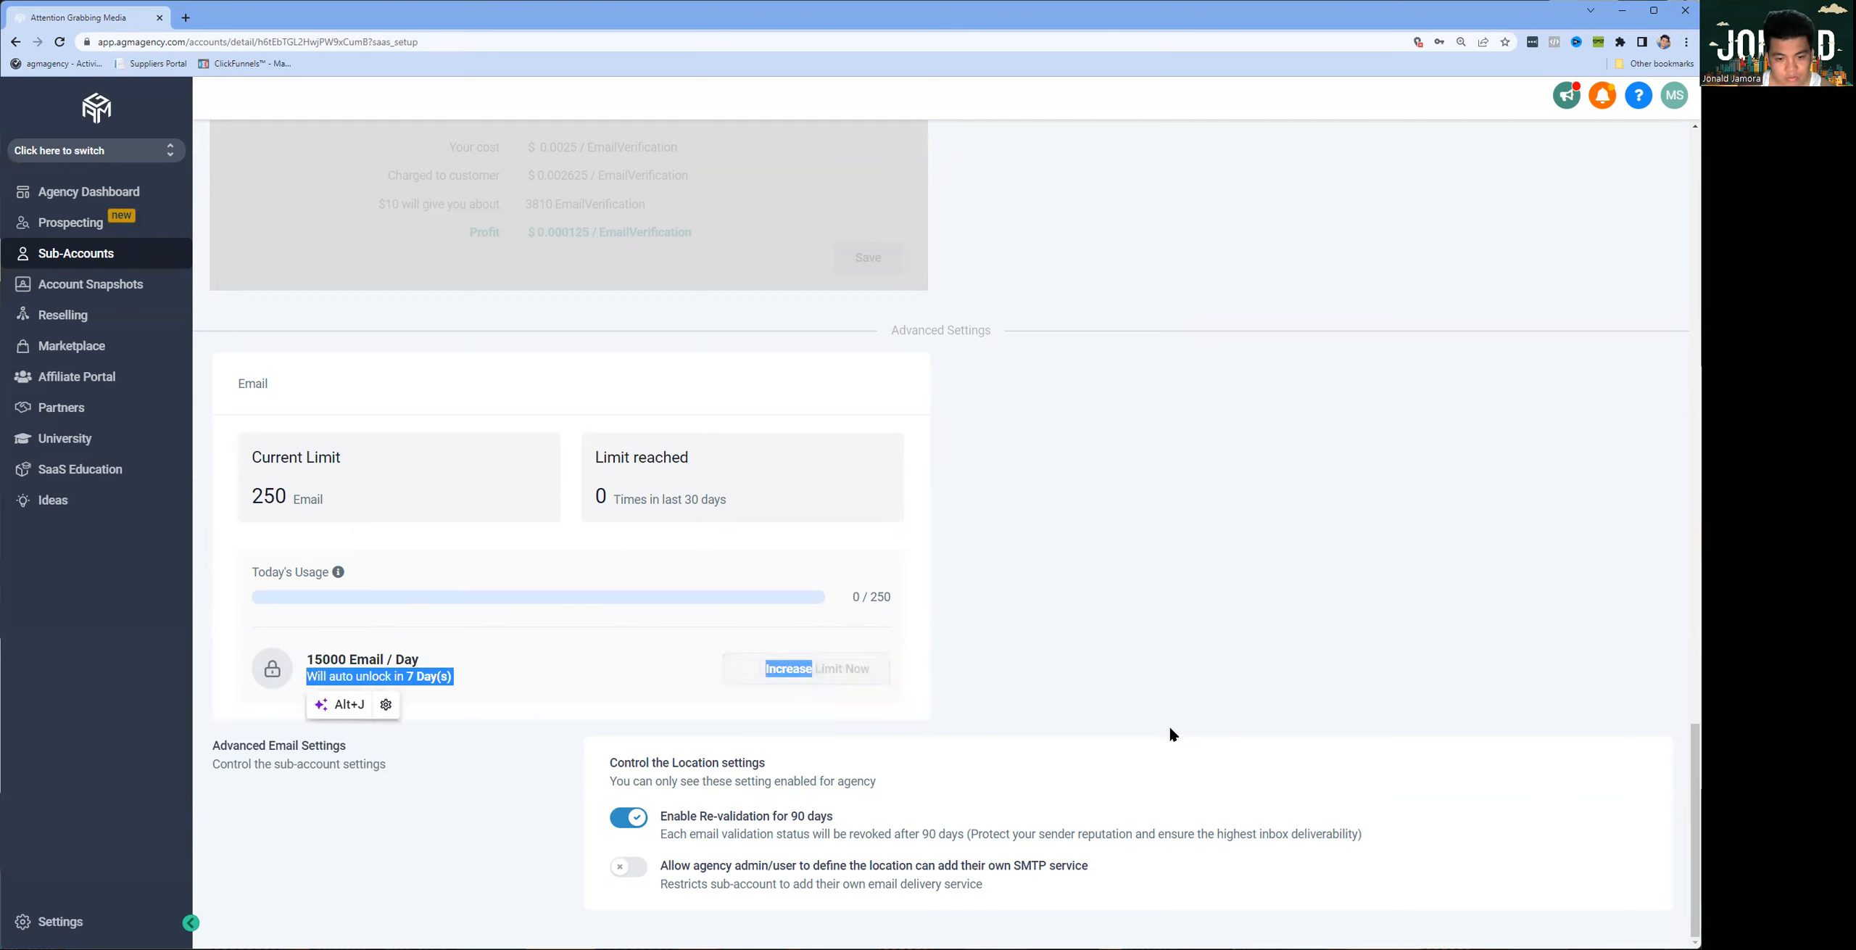
left_click(436, 676)
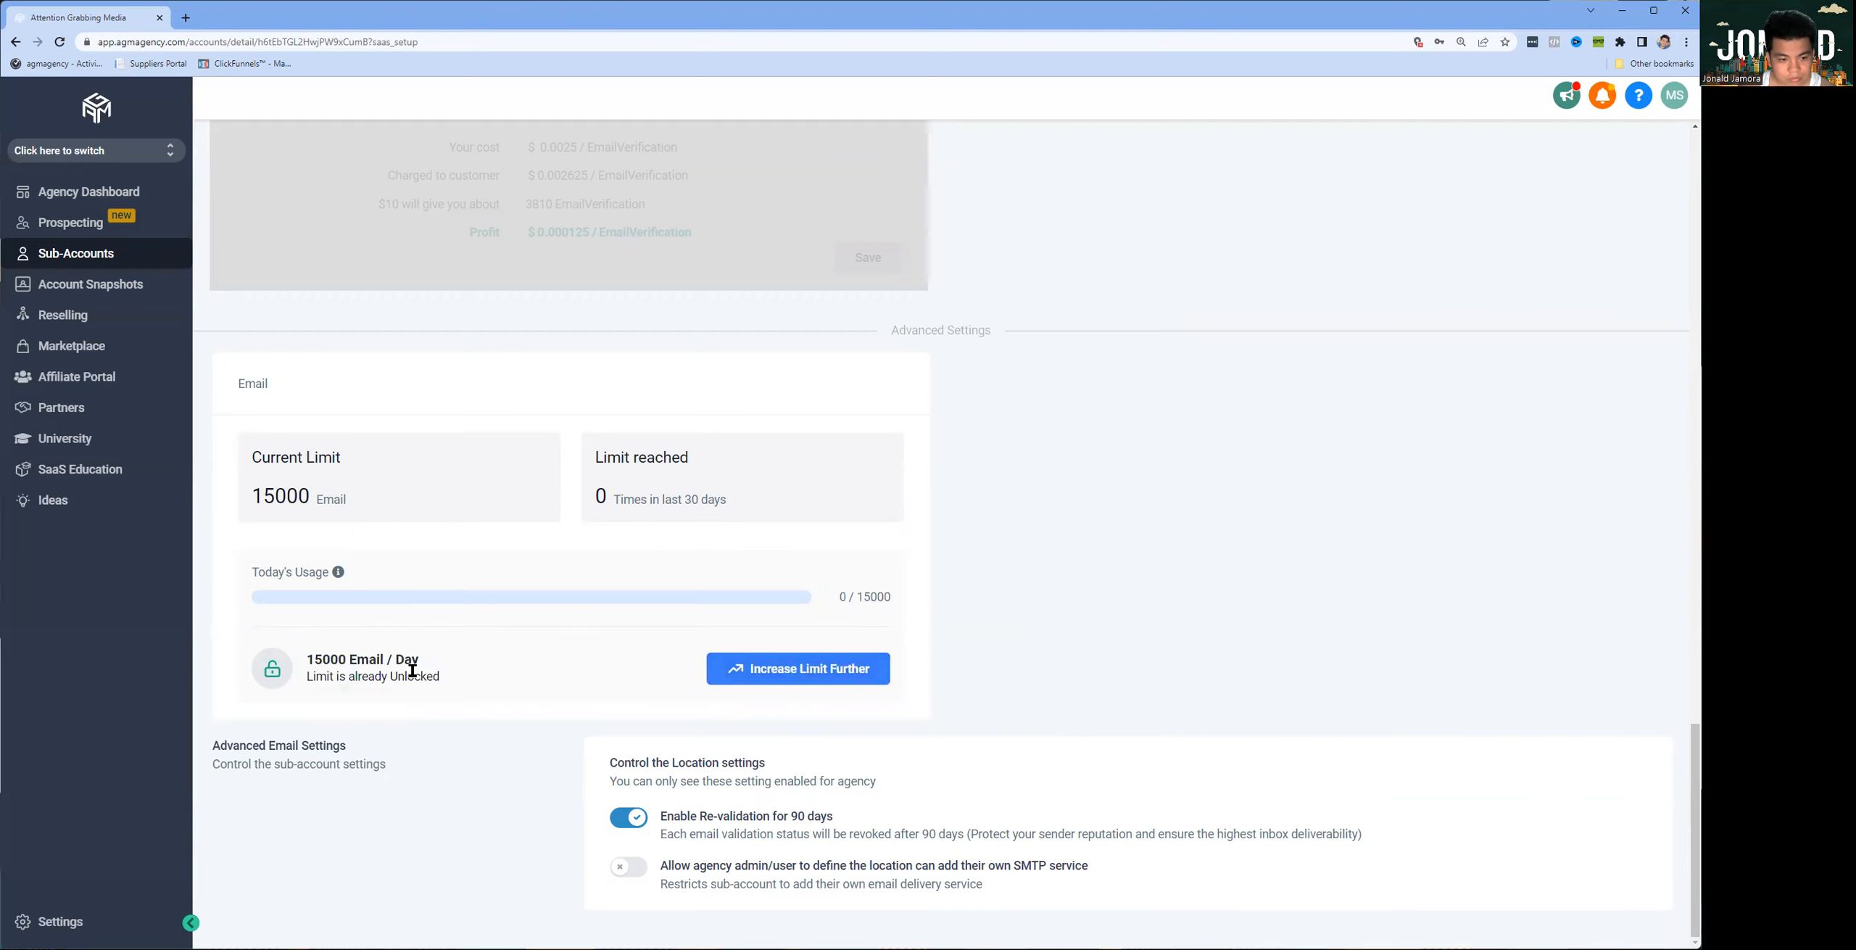
double_click(269, 496)
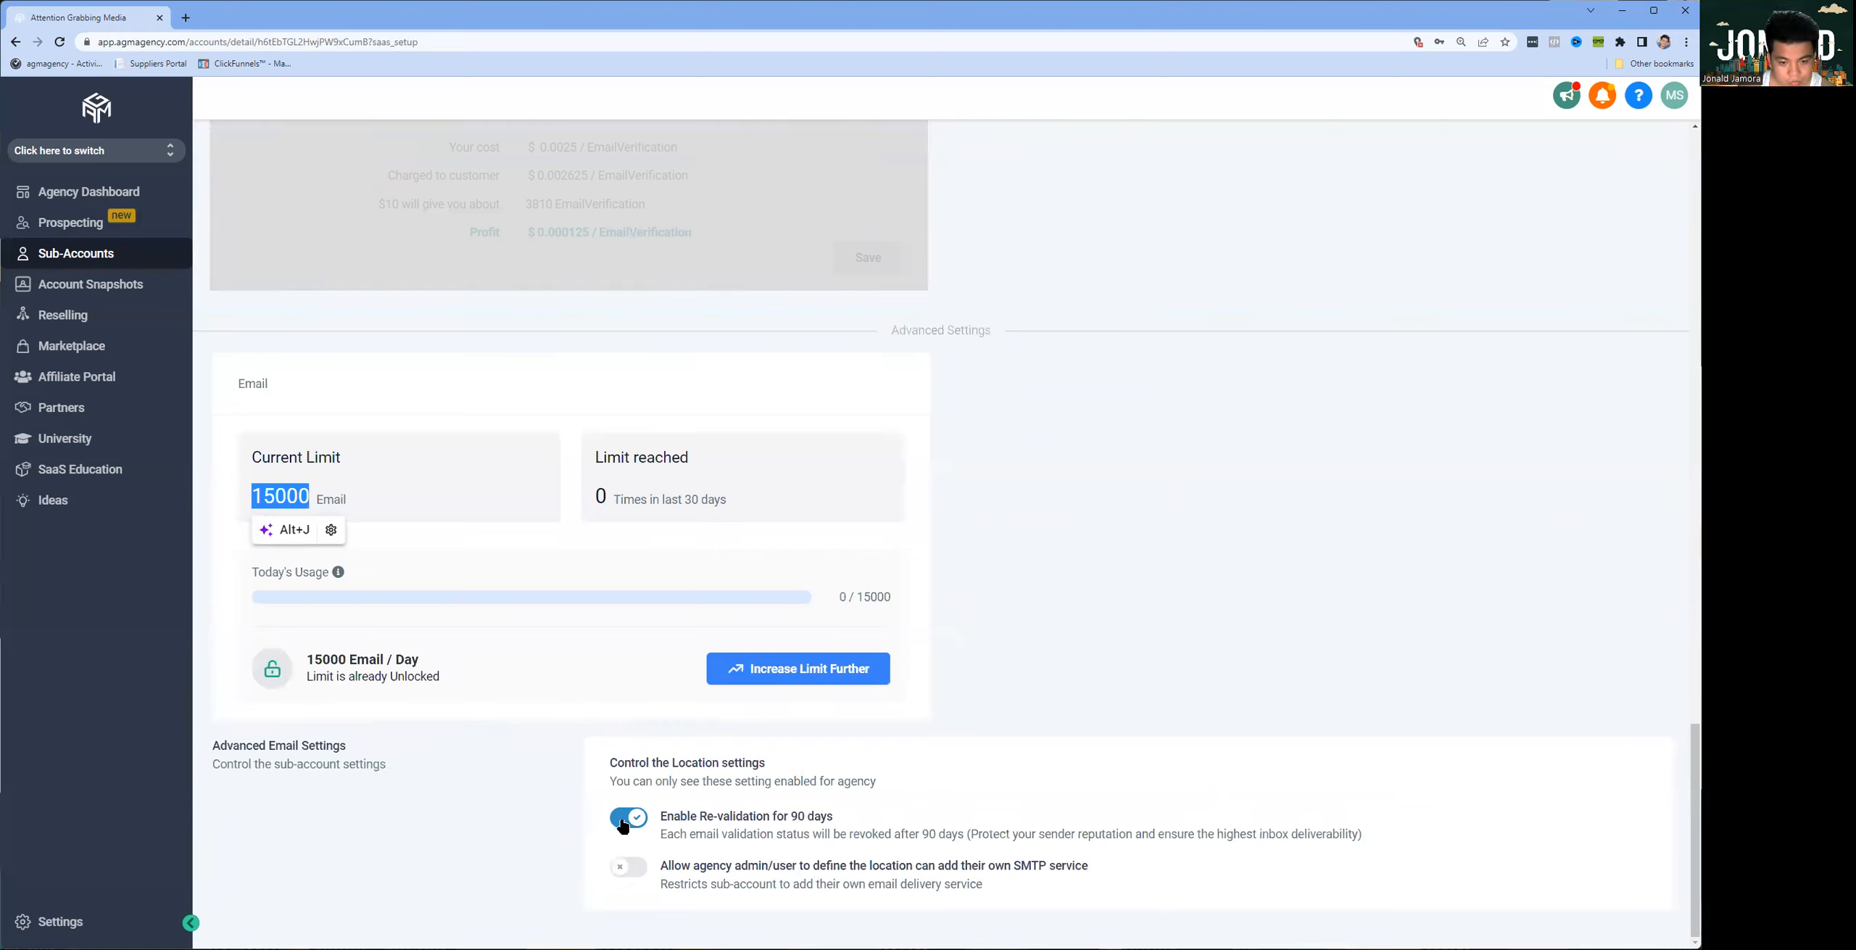
Step: Allow agency admins and users to add their own SMTP service, and review the advanced email settings' descriptions
left_click(643, 870)
left_click_drag(658, 816, 1387, 837)
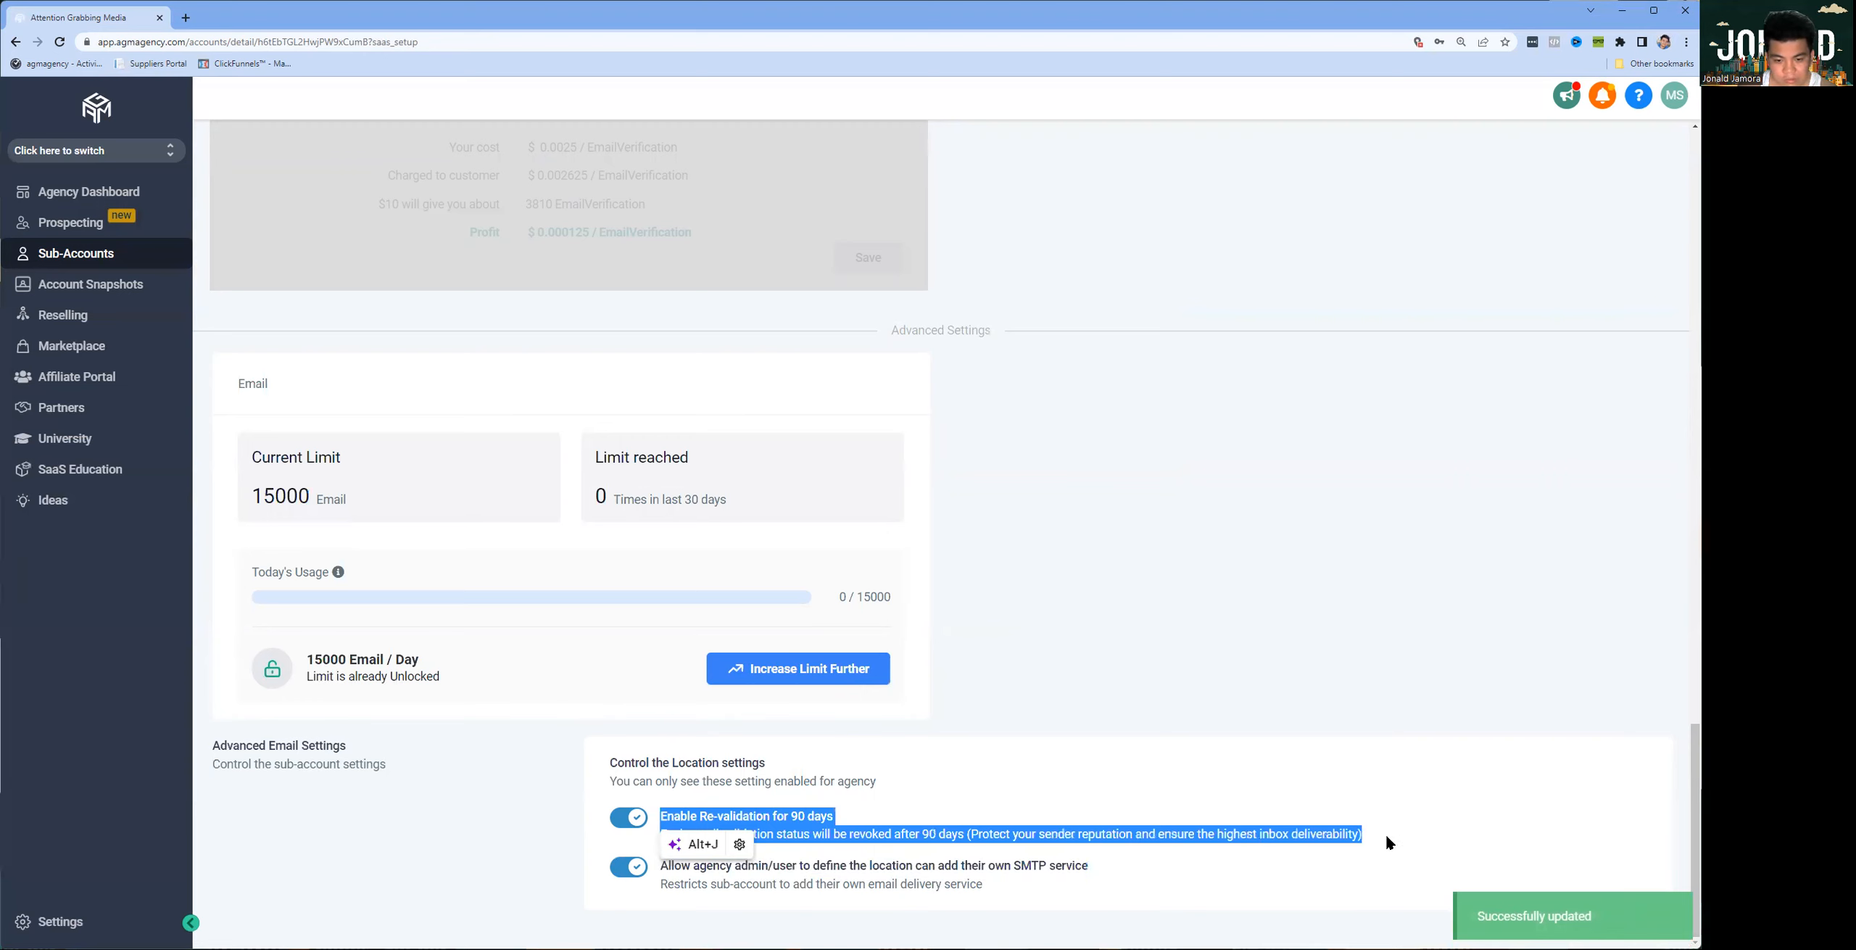
left_click(870, 867)
left_click_drag(658, 865, 1039, 885)
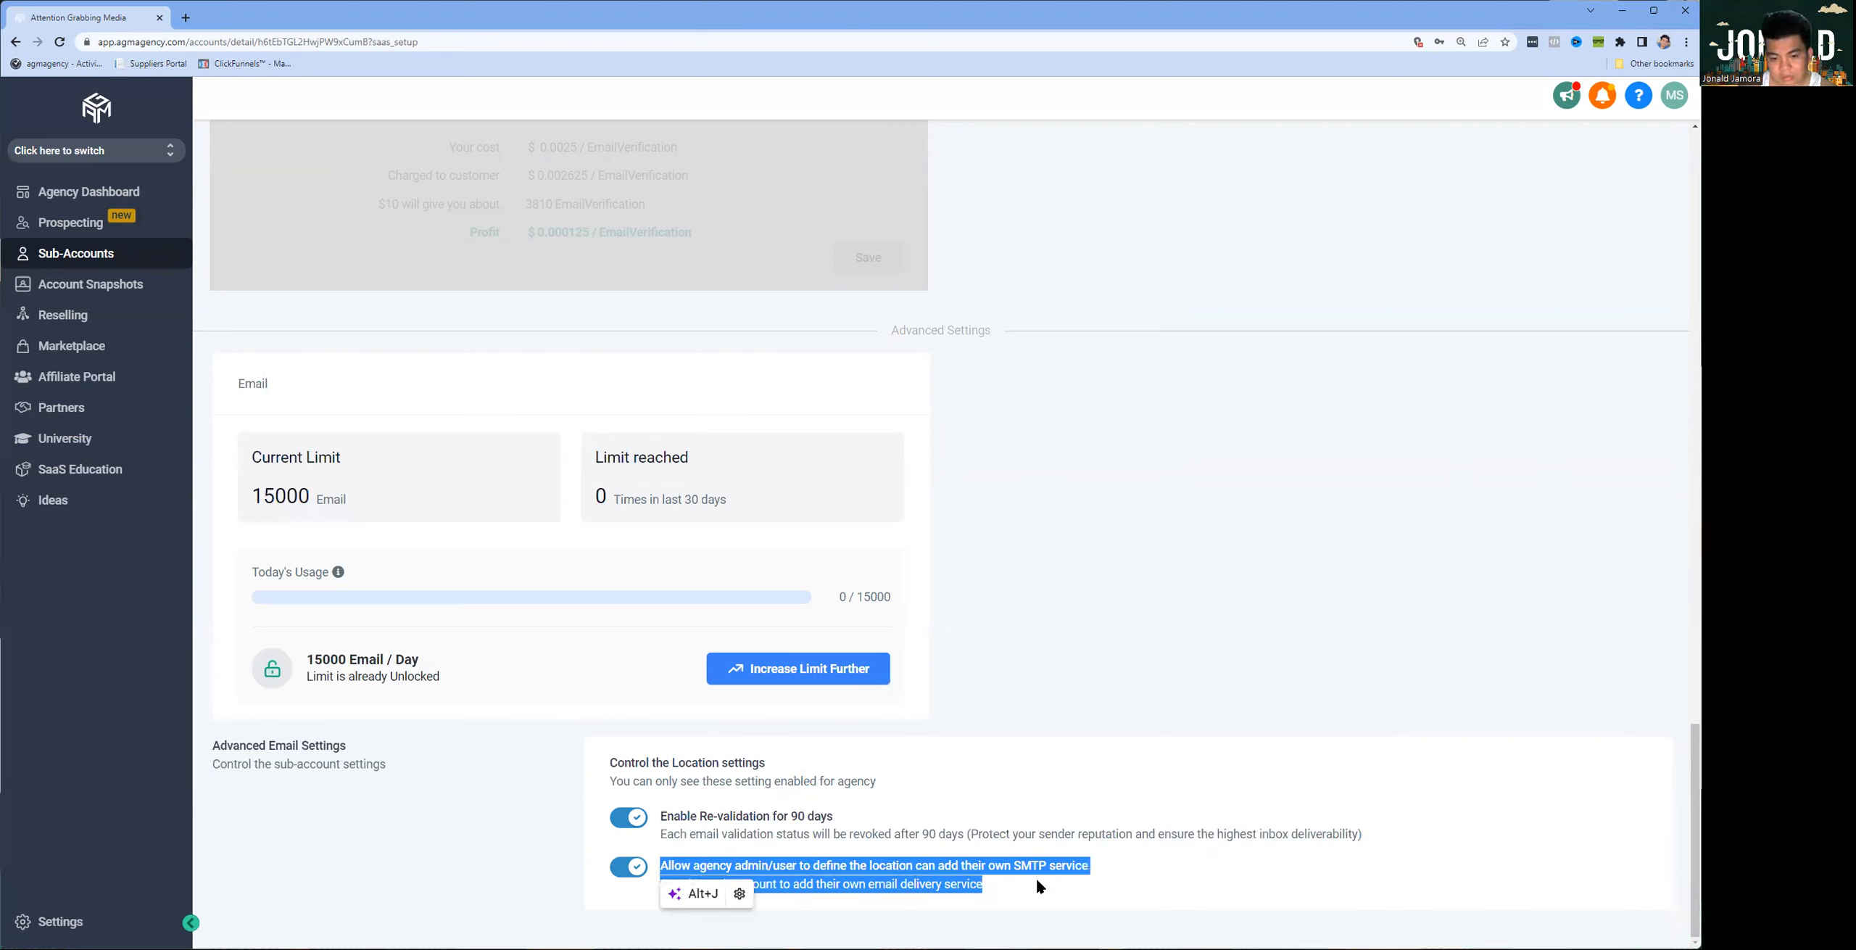
left_click(1035, 875)
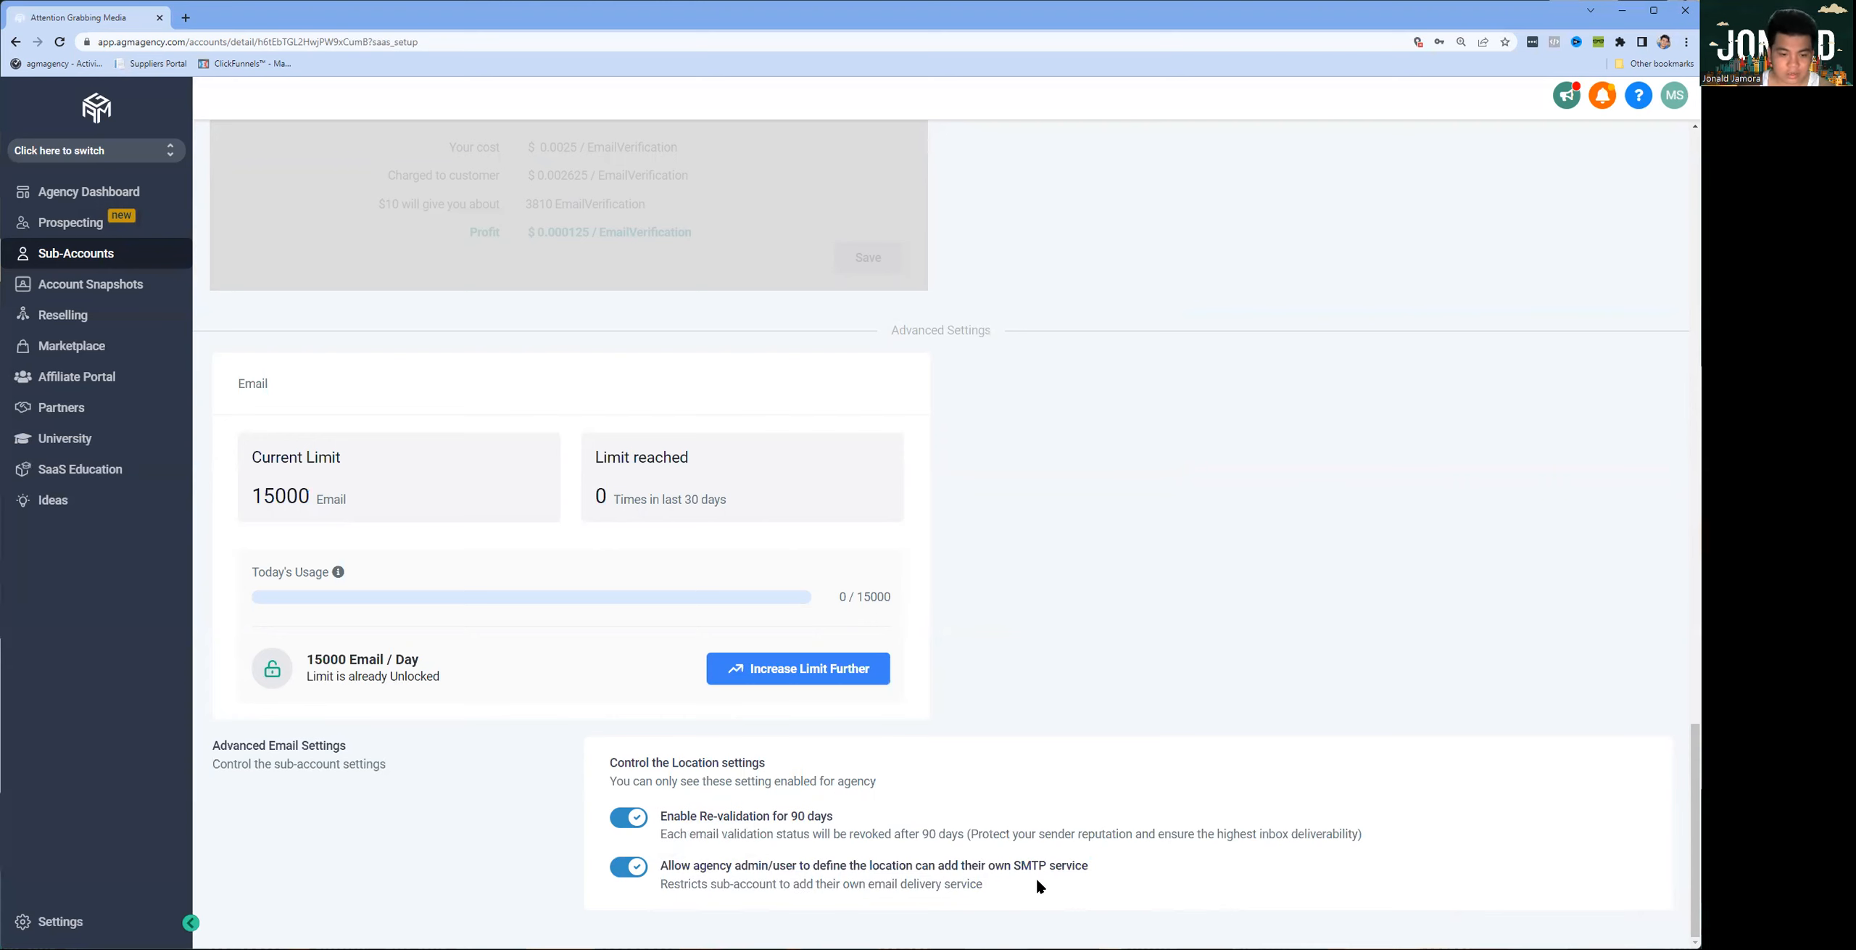
scroll(858, 804, "up", 8)
scroll(845, 801, "up", 9)
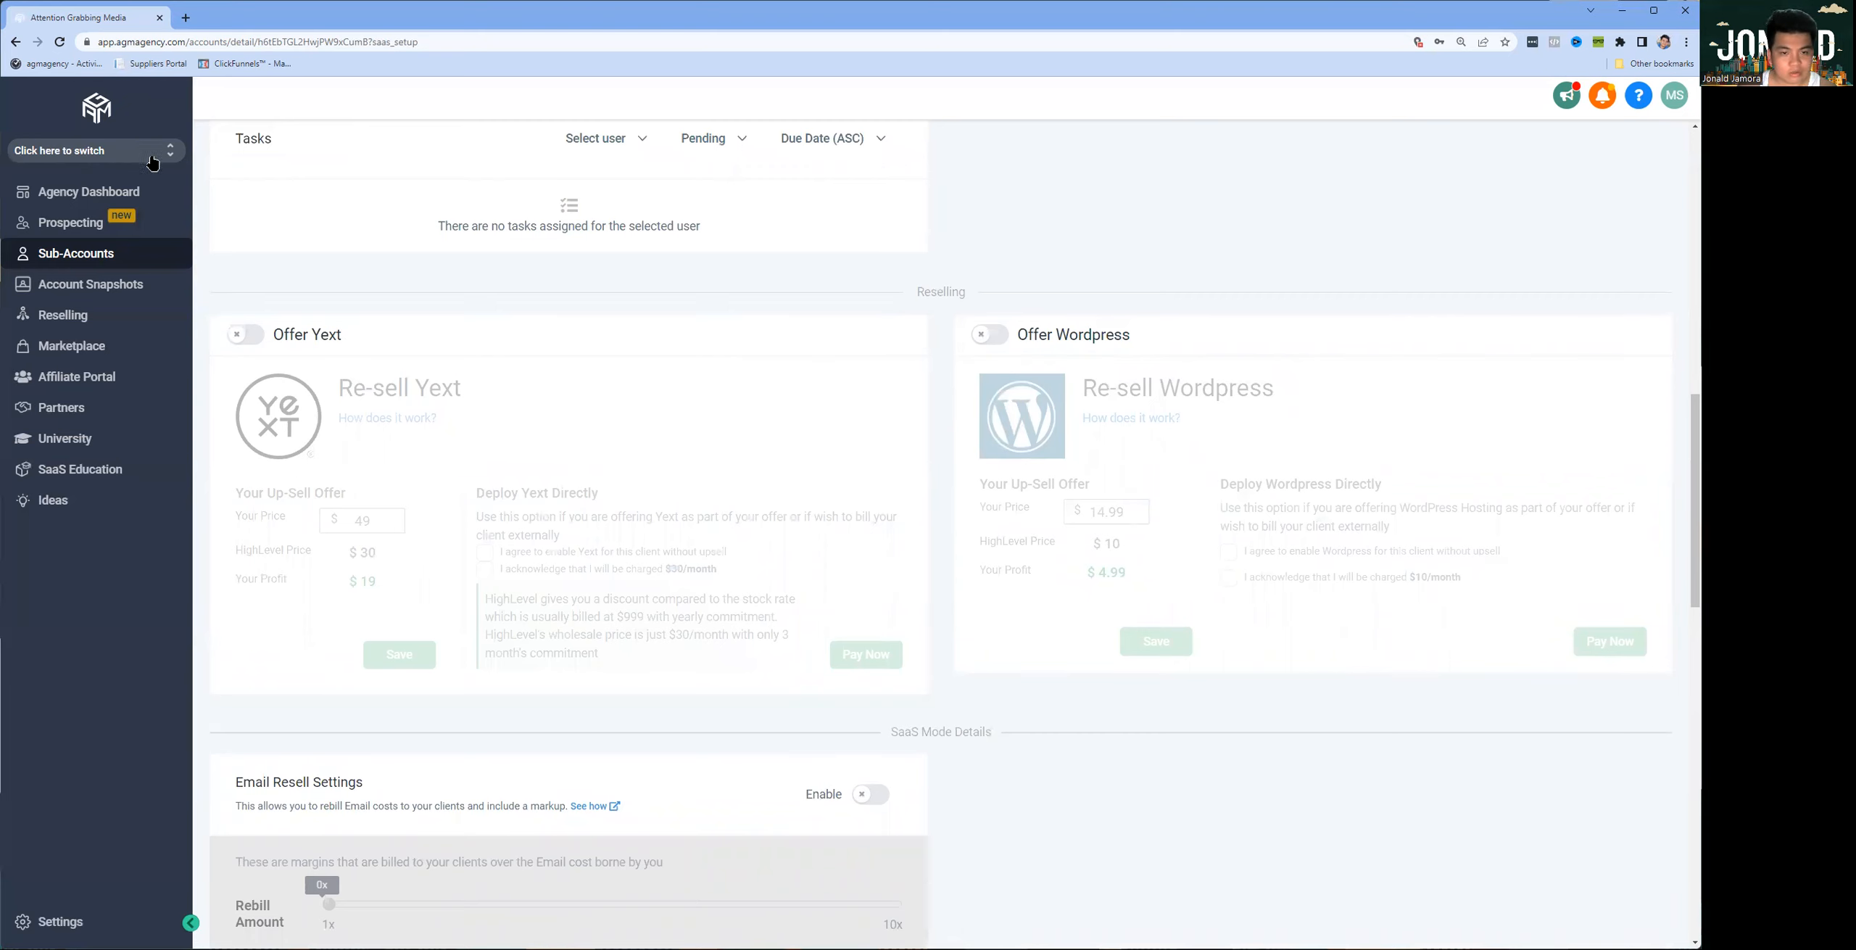
scroll(821, 470, "up", 12)
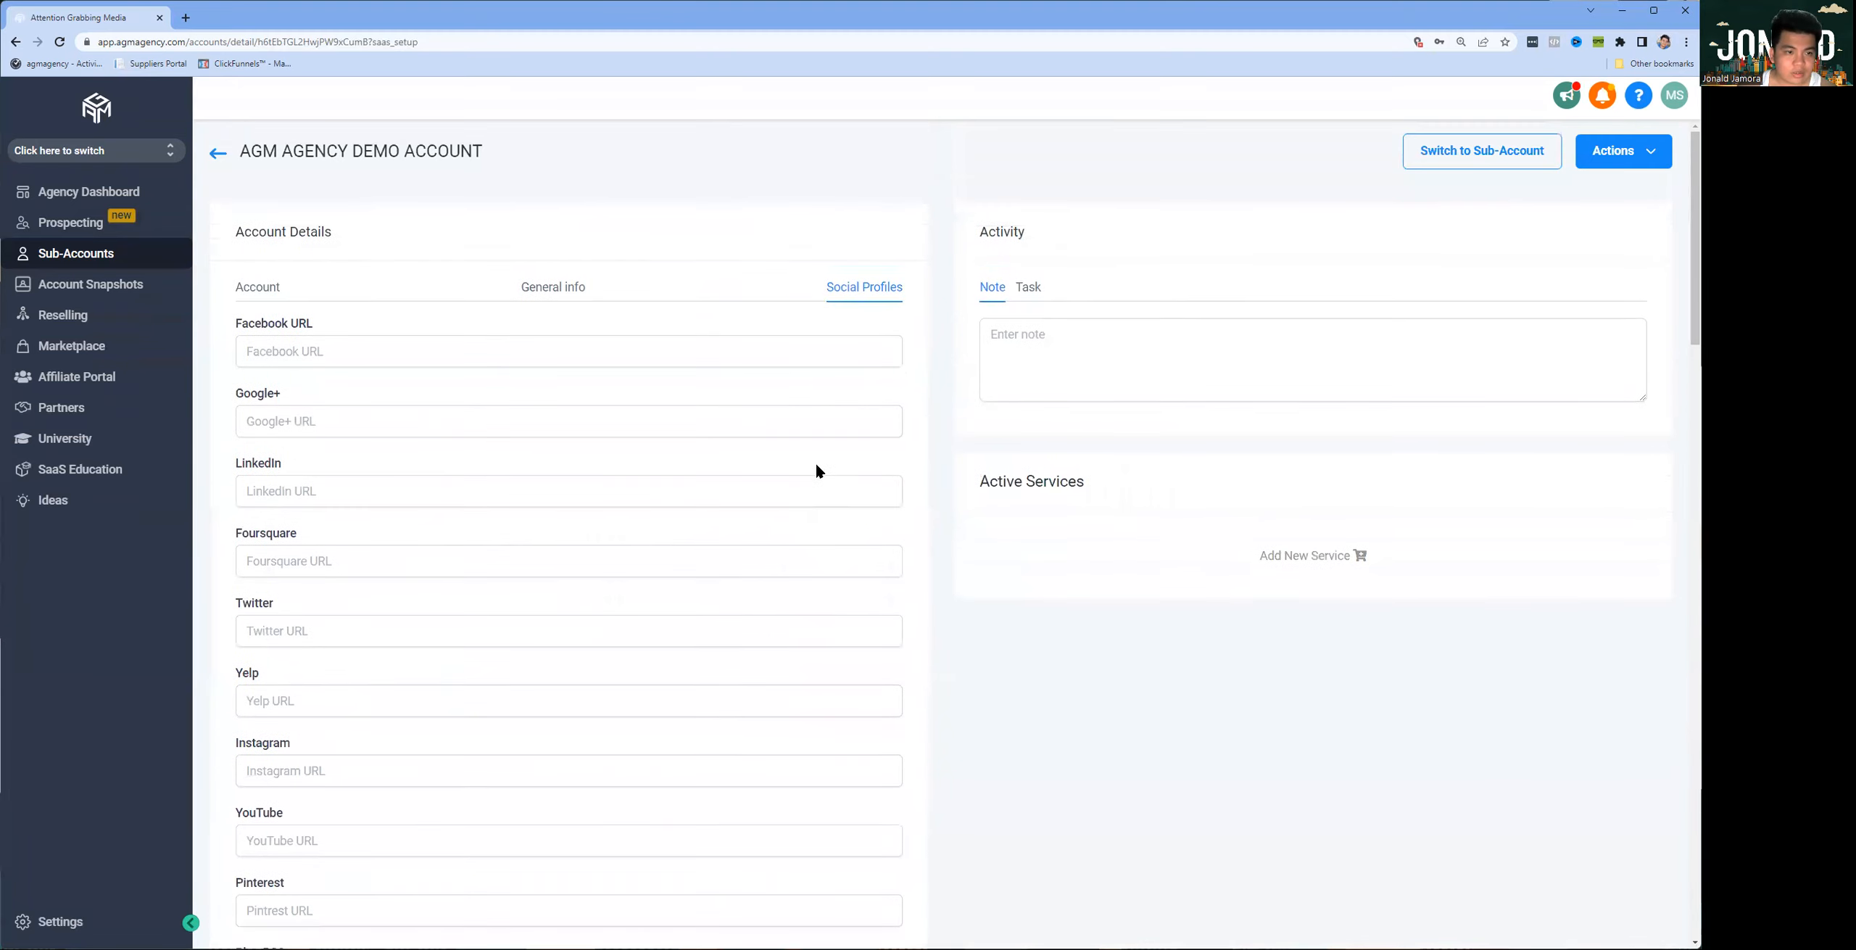